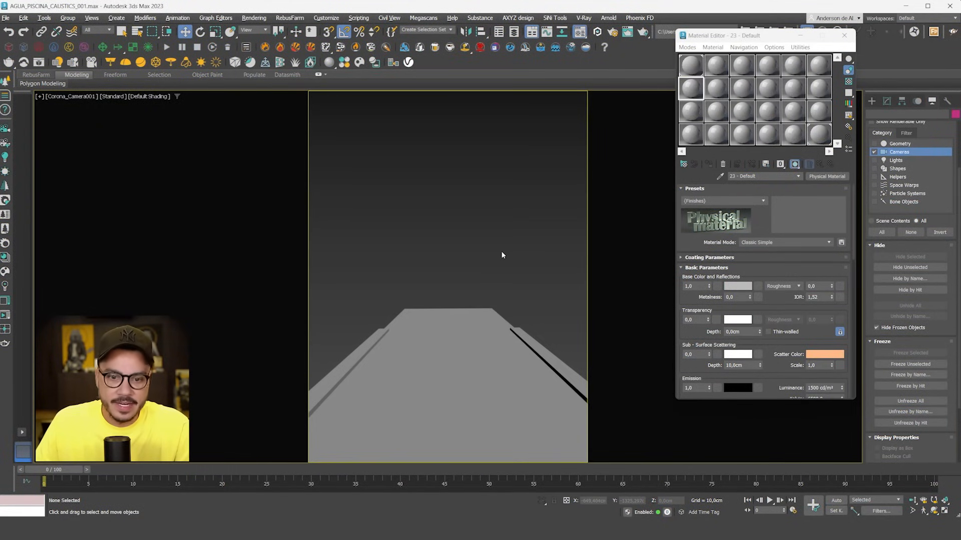
Hide the AGUA VISIVEL water object to preview the empty pool in an interactive Corona render, and unhide it again
{"action": "left_click", "coordinate": [456, 324]}
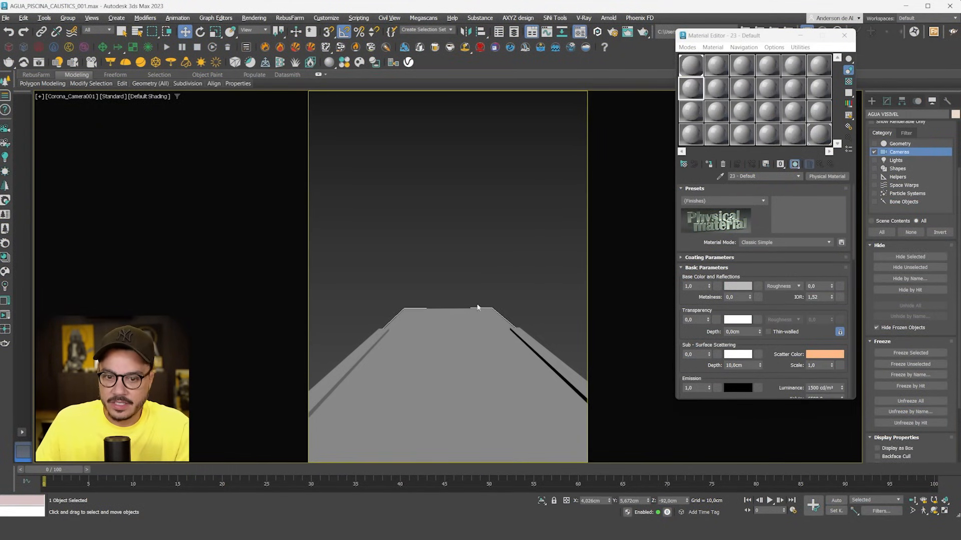
{"action": "left_click", "coordinate": [907, 257]}
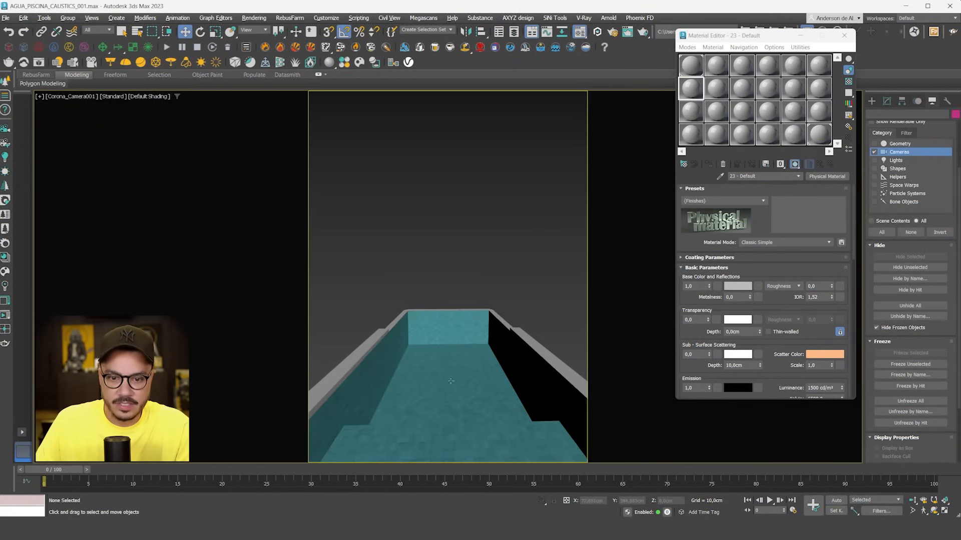
{"action": "left_click", "coordinate": [5, 315]}
{"action": "left_click_drag", "start_coordinate": [503, 41], "coordinate": [529, 28]}
{"action": "left_click", "coordinate": [615, 30]}
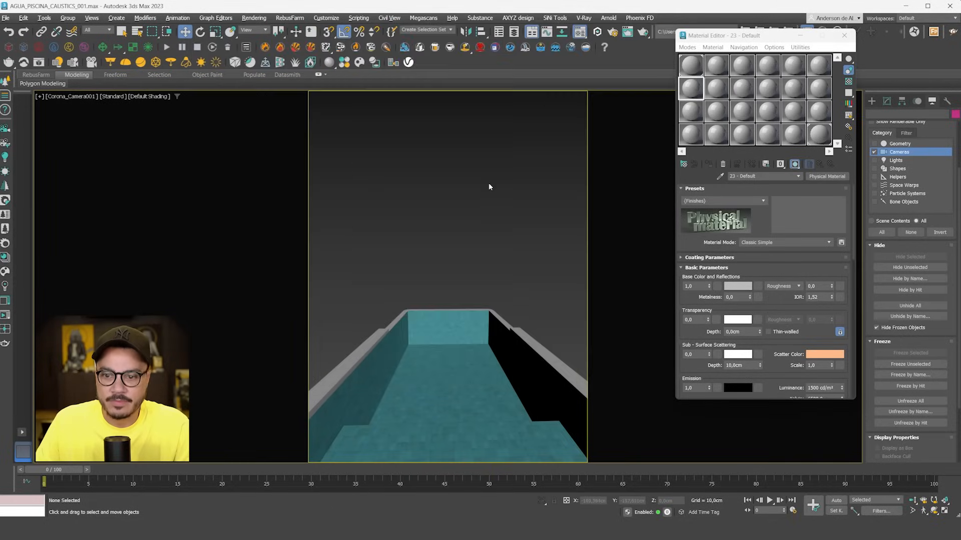
{"action": "left_click", "coordinate": [929, 306]}
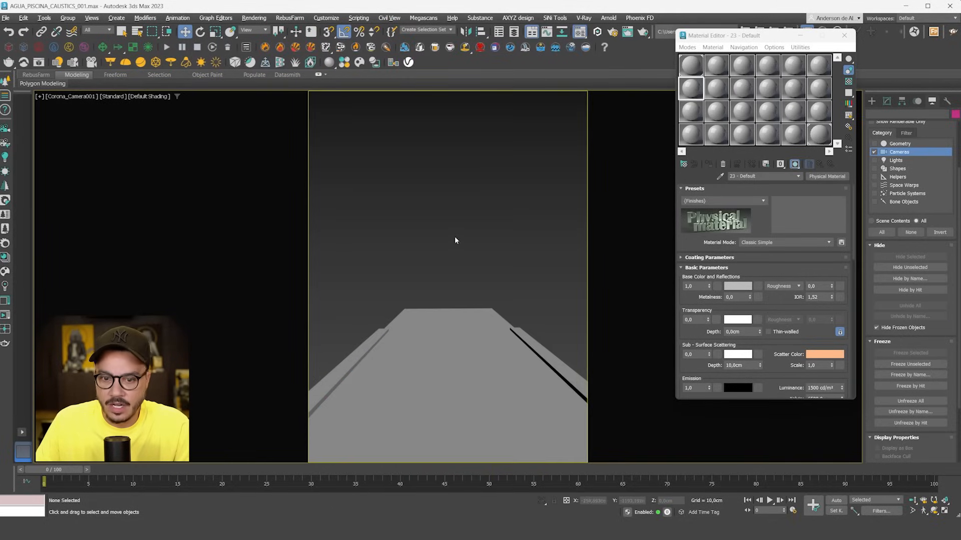
Select the AGUA VISIVEL water object and preview the pool with its current material in an interactive render
{"action": "left_click", "coordinate": [450, 344]}
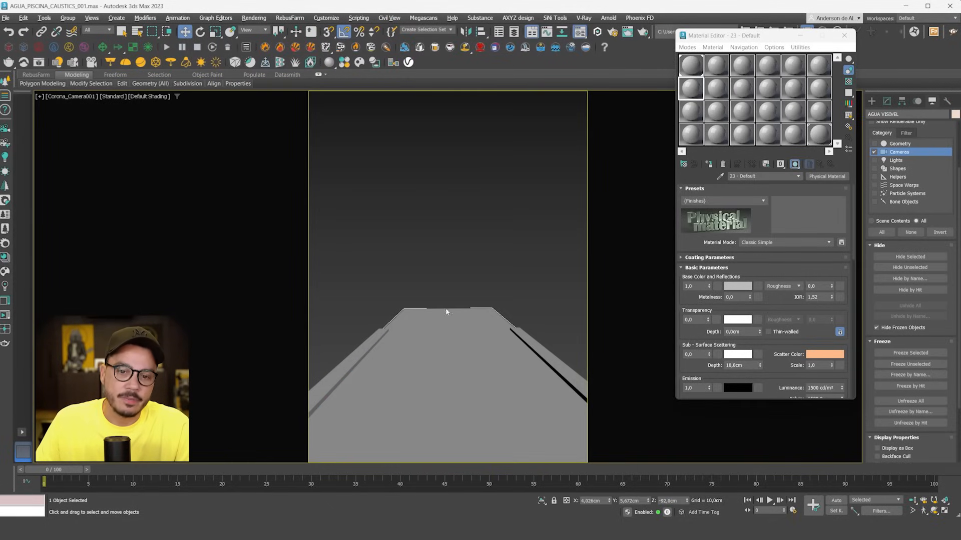
{"action": "left_click", "coordinate": [5, 317]}
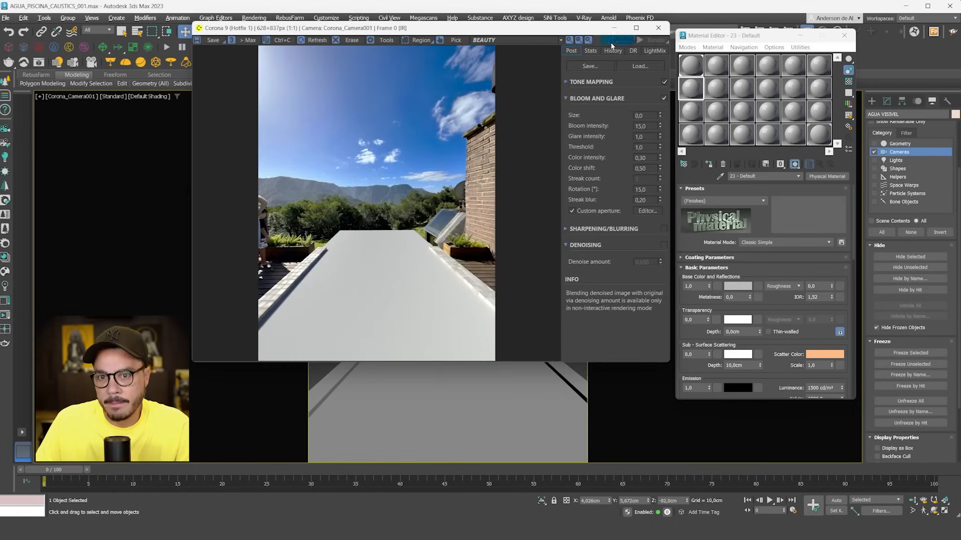
{"action": "left_click", "coordinate": [614, 28]}
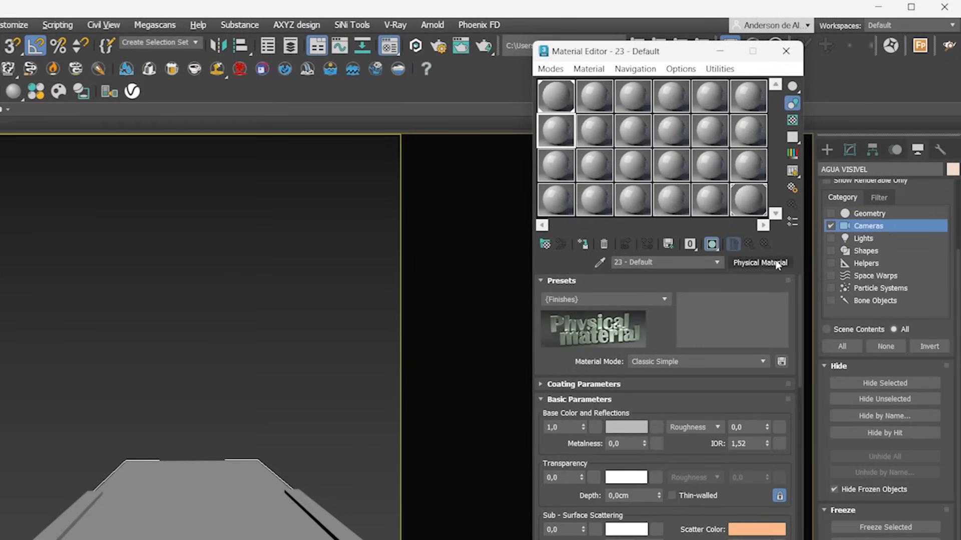
Change the material 23 - Default to a CoronaPhysicalMtl and set its base layer roughness to 0
{"action": "left_click", "coordinate": [775, 263]}
{"action": "double_click", "coordinate": [385, 117]}
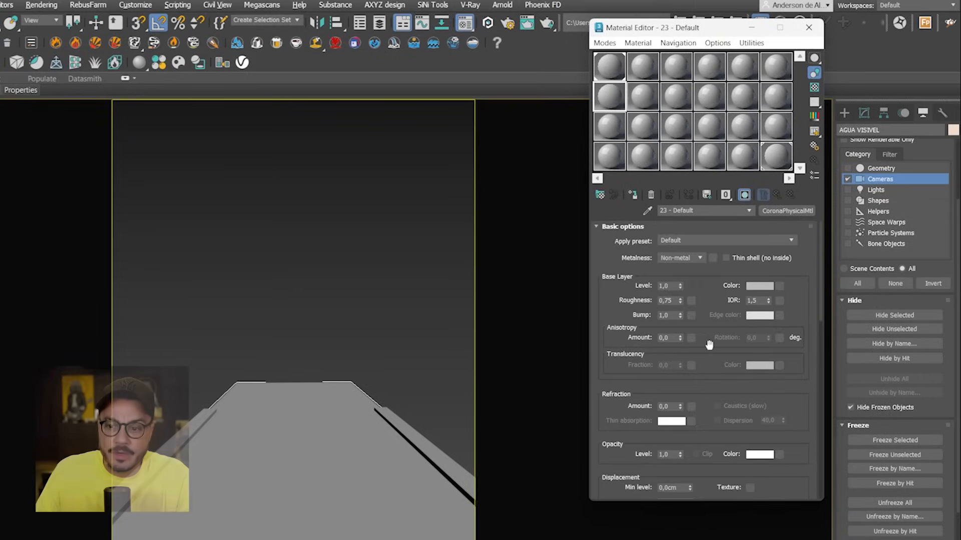
{"action": "left_click_drag", "start_coordinate": [709, 344], "coordinate": [710, 318]}
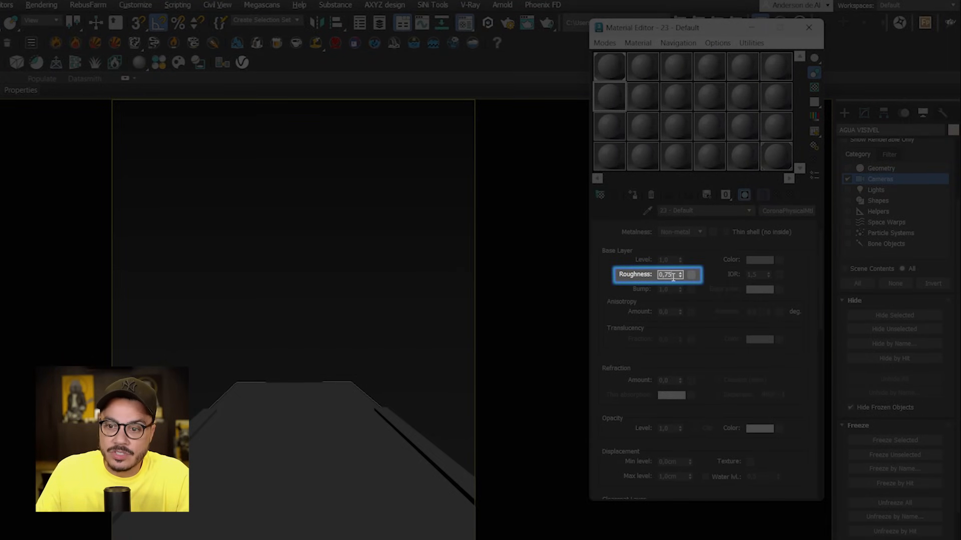
{"action": "type", "text": "0"}
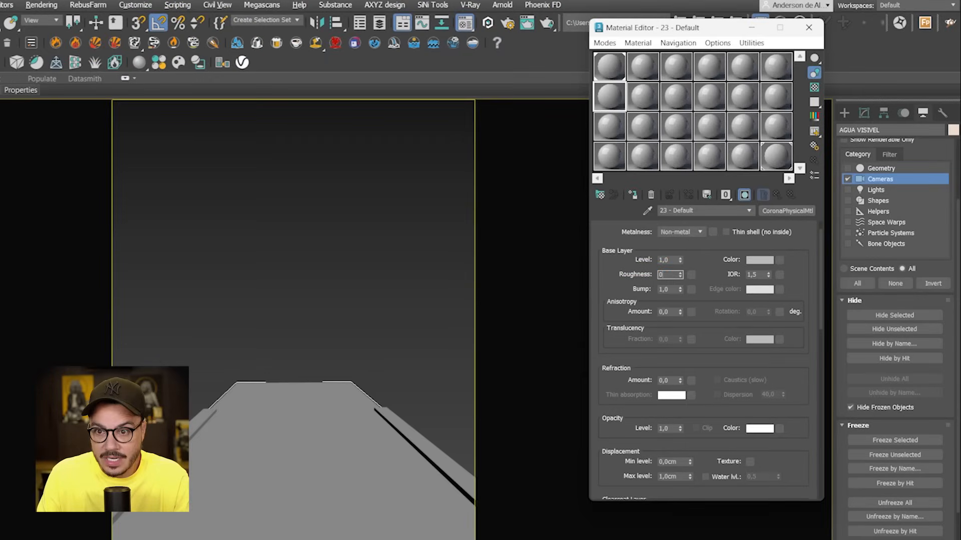
{"action": "key", "text": "Return"}
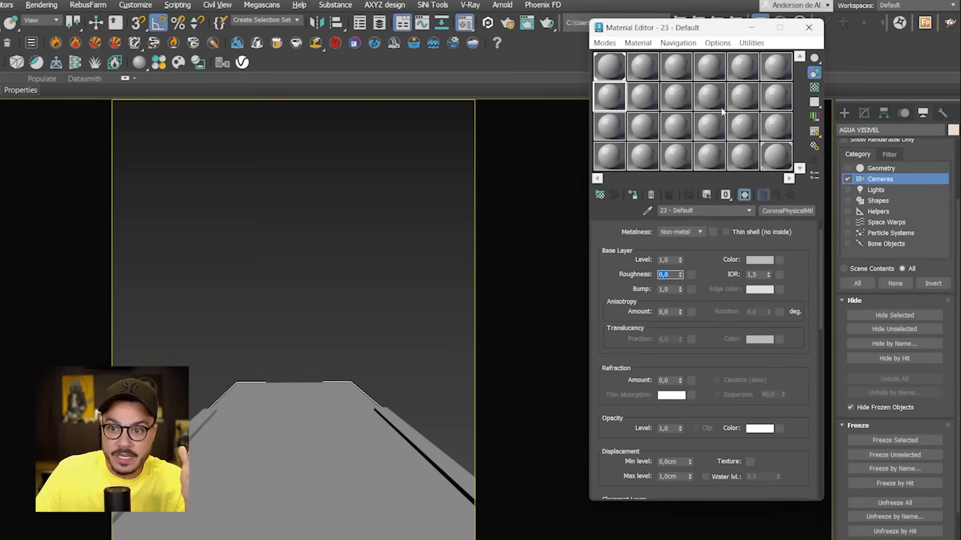
Show an enlarged preview of the material sample and set the refraction amount to 1
{"action": "double_click", "coordinate": [609, 96]}
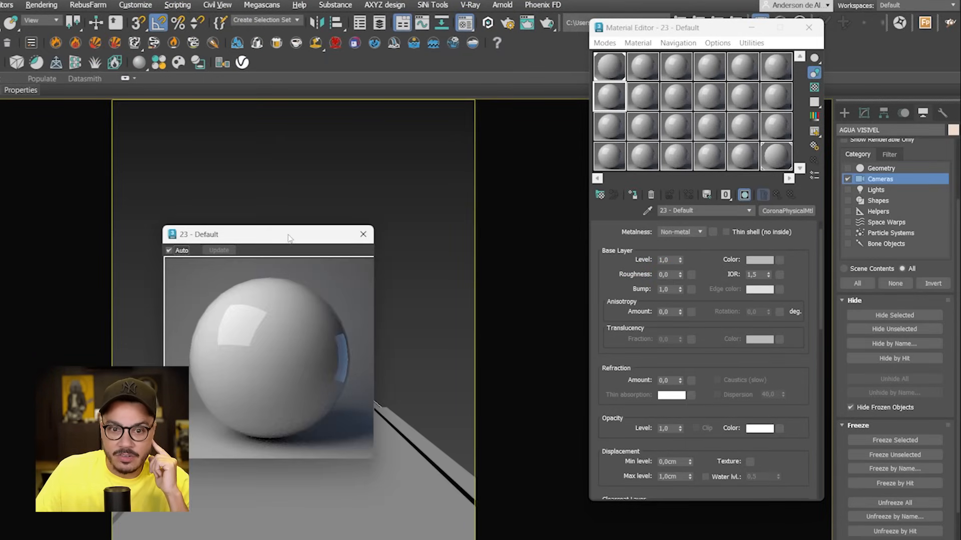
{"action": "left_click_drag", "start_coordinate": [289, 239], "coordinate": [389, 100]}
{"action": "scroll", "coordinate": [612, 340], "scroll_direction": "down", "scroll_amount": 2}
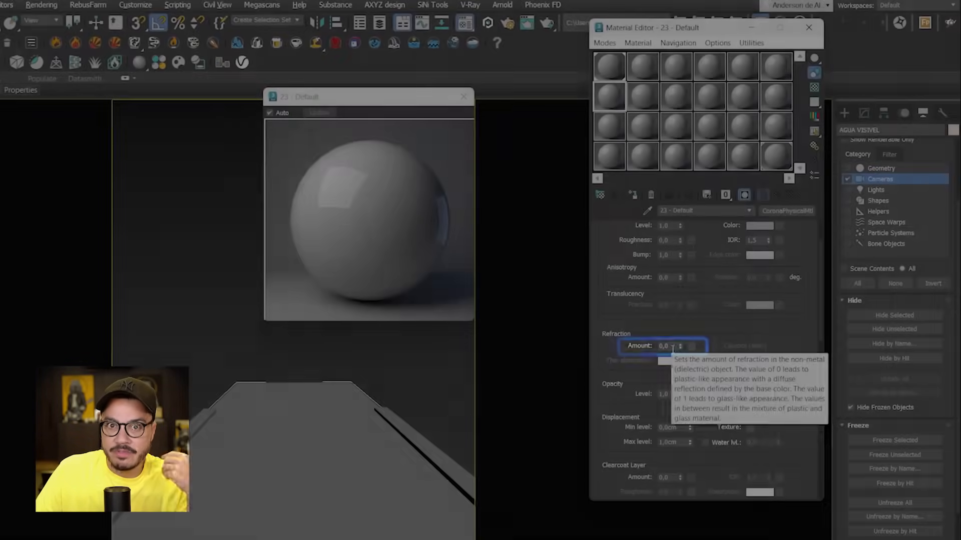
{"action": "double_click", "coordinate": [672, 349]}
{"action": "type", "text": "1"}
{"action": "key", "text": "Return"}
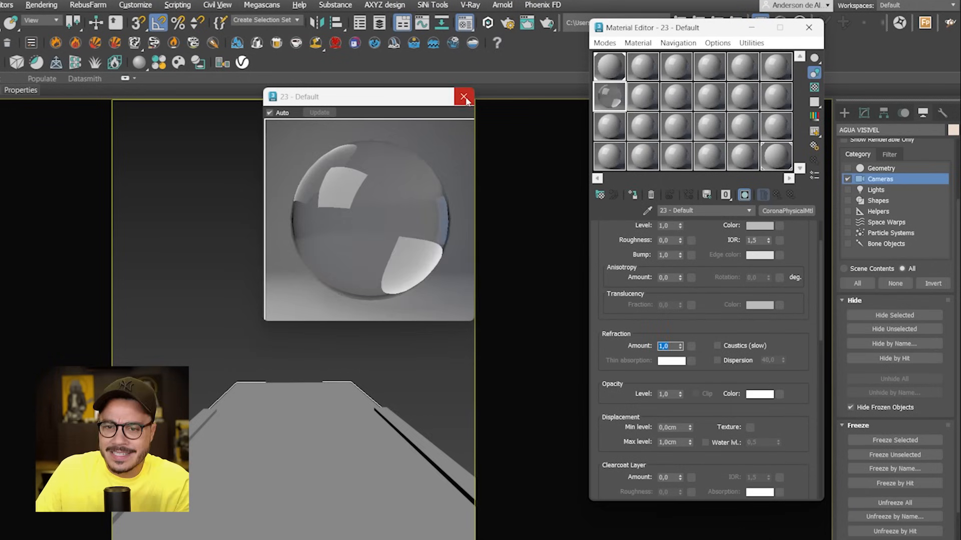
Close the enlarged sample preview and assign the refractive material to the selected water object
{"action": "scroll", "coordinate": [801, 335], "scroll_direction": "up", "scroll_amount": 3}
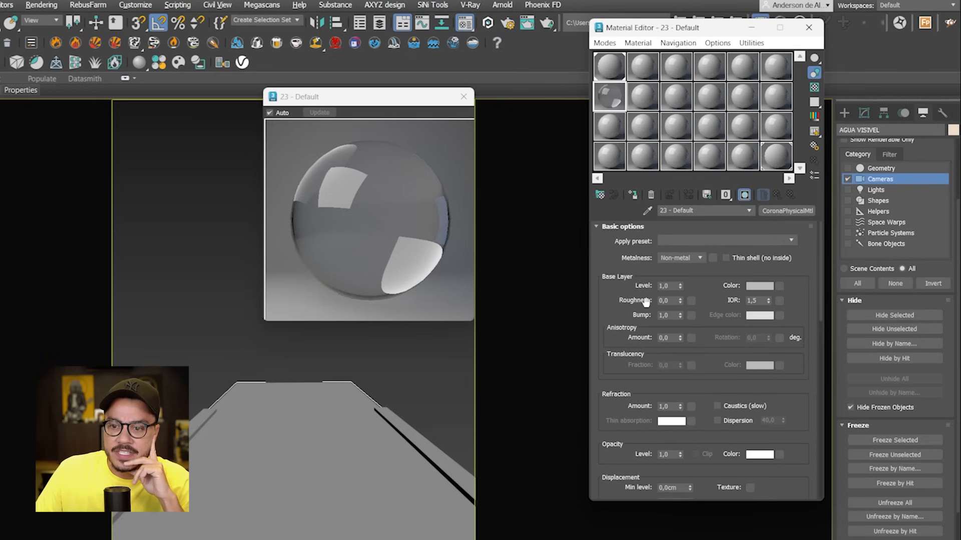
{"action": "scroll", "coordinate": [646, 303], "scroll_direction": "down", "scroll_amount": 2}
{"action": "scroll", "coordinate": [641, 376], "scroll_direction": "down", "scroll_amount": 1}
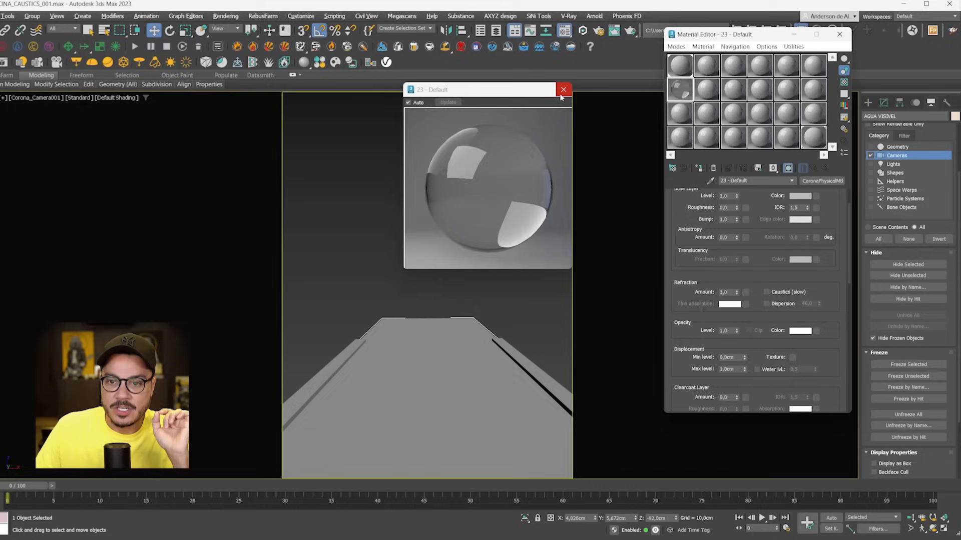
{"action": "left_click", "coordinate": [463, 96]}
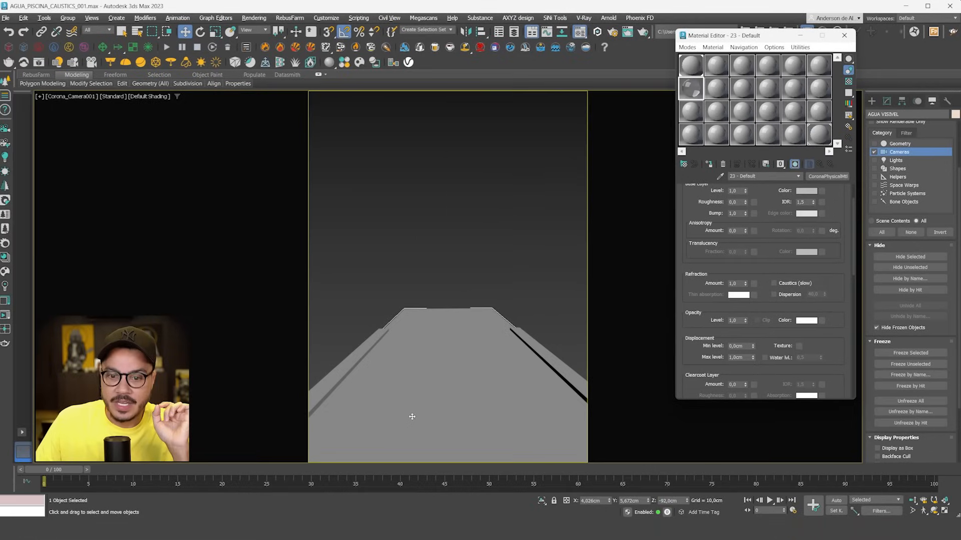
{"action": "left_click", "coordinate": [709, 164]}
{"action": "left_click", "coordinate": [575, 193]}
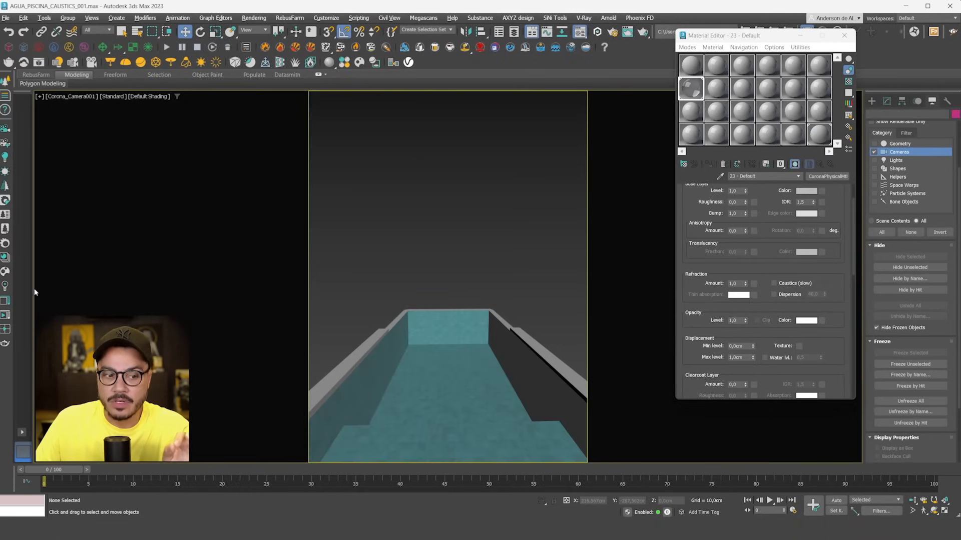
Preview the pool with the new water material in an interactive render, and close the render window and Material Editor
{"action": "left_click", "coordinate": [4, 316]}
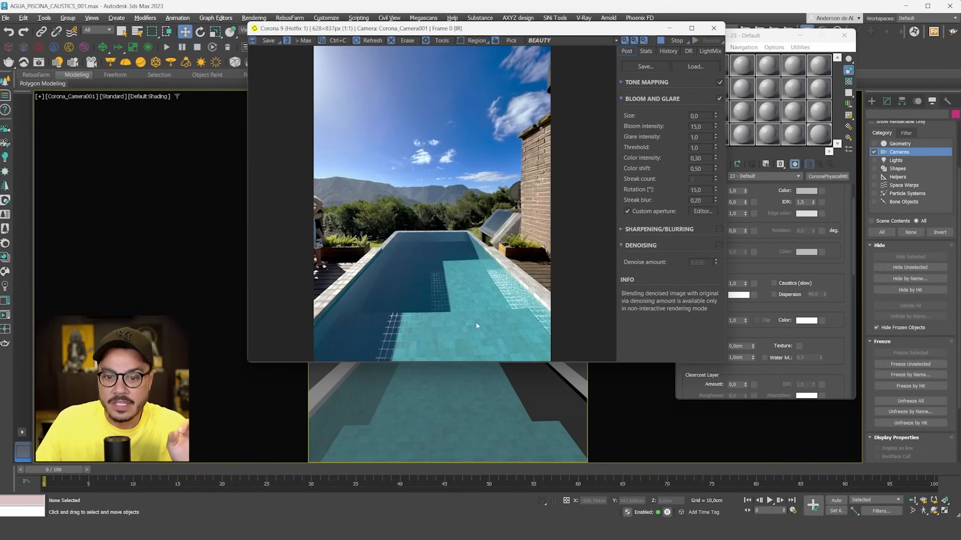
{"action": "scroll", "coordinate": [446, 313], "scroll_direction": "up", "scroll_amount": 3}
{"action": "scroll", "coordinate": [429, 258], "scroll_direction": "down", "scroll_amount": 1}
{"action": "scroll", "coordinate": [428, 258], "scroll_direction": "down", "scroll_amount": 1}
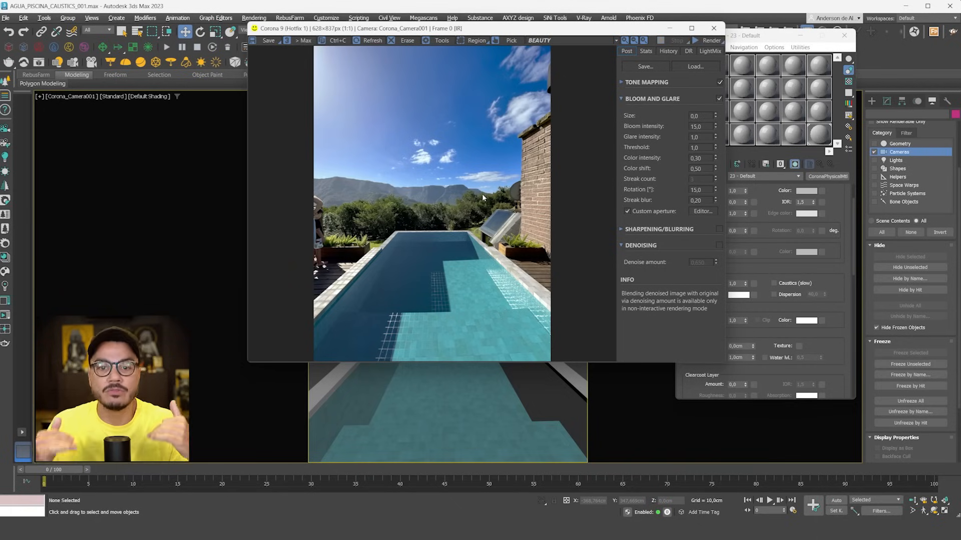
{"action": "left_click_drag", "start_coordinate": [571, 37], "coordinate": [511, 42]}
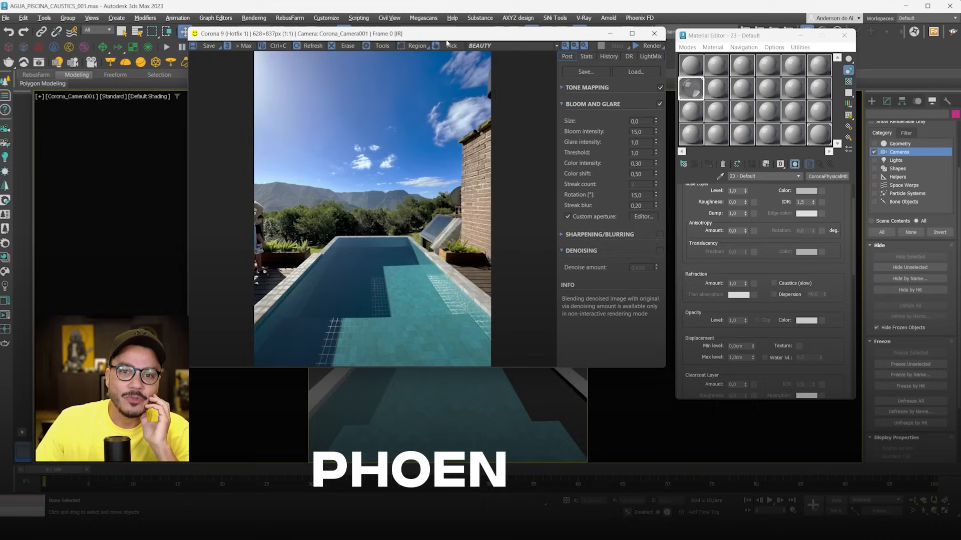
{"action": "left_click_drag", "start_coordinate": [461, 39], "coordinate": [462, 65]}
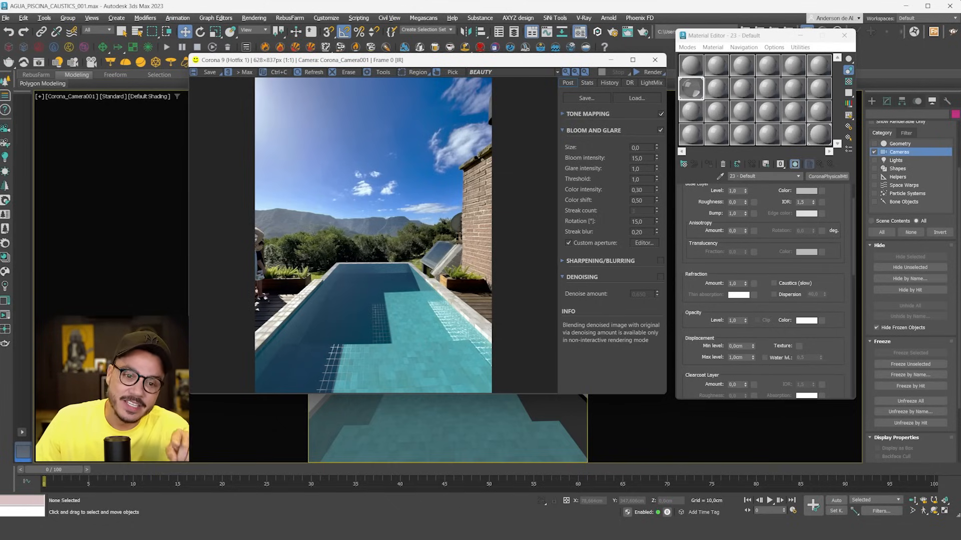
{"action": "left_click", "coordinate": [655, 60]}
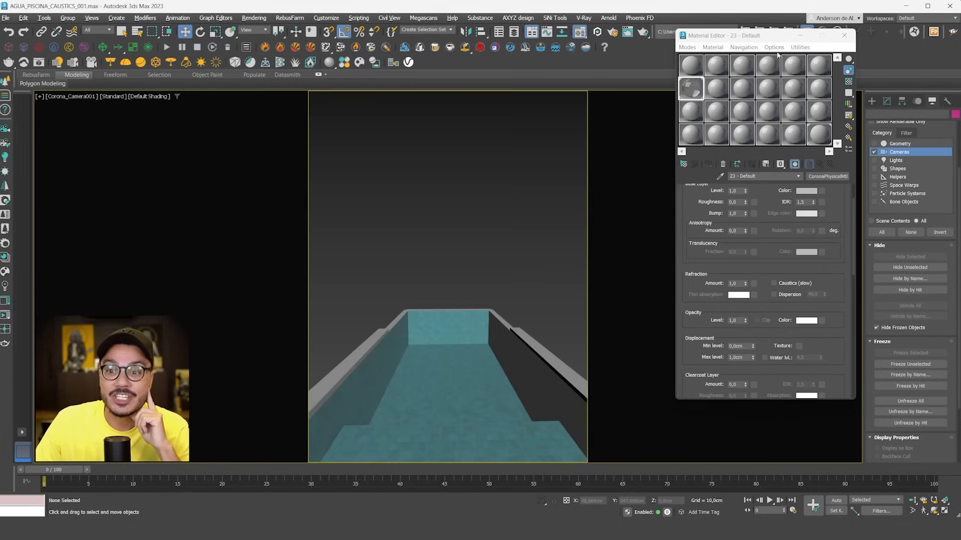
{"action": "left_click", "coordinate": [844, 35]}
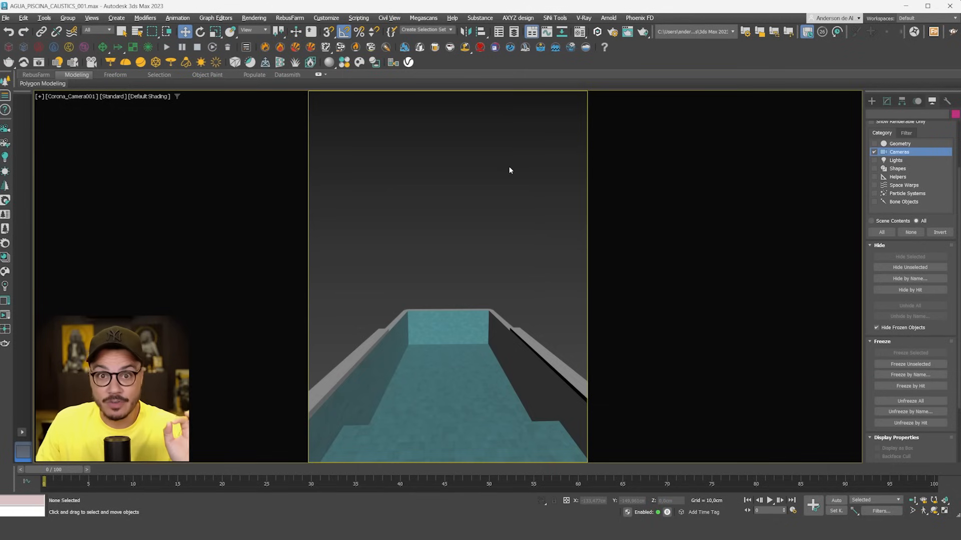
Add a CoronaDisplacementMod modifier to the AGUA VISIVEL water object
{"action": "left_click", "coordinate": [873, 101]}
{"action": "left_click", "coordinate": [457, 326]}
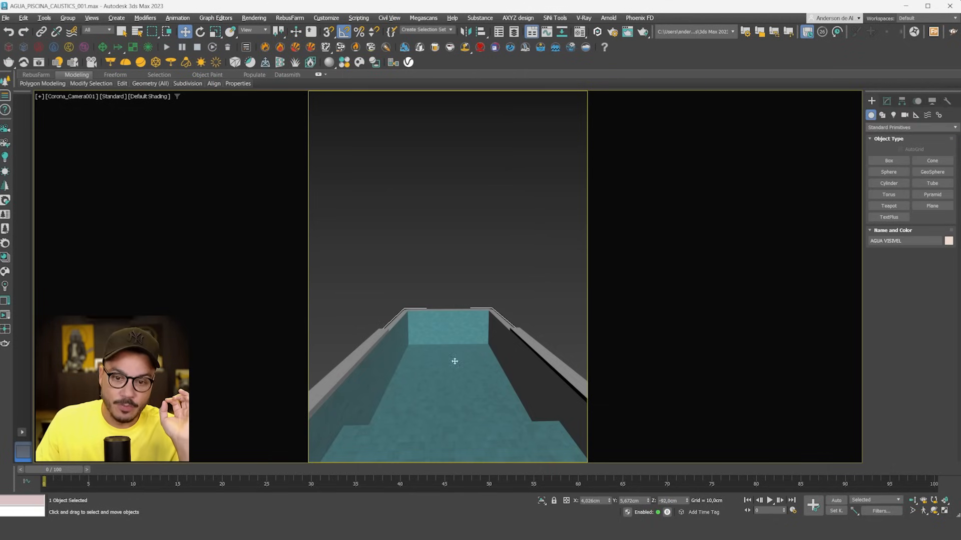
{"action": "left_click", "coordinate": [885, 102]}
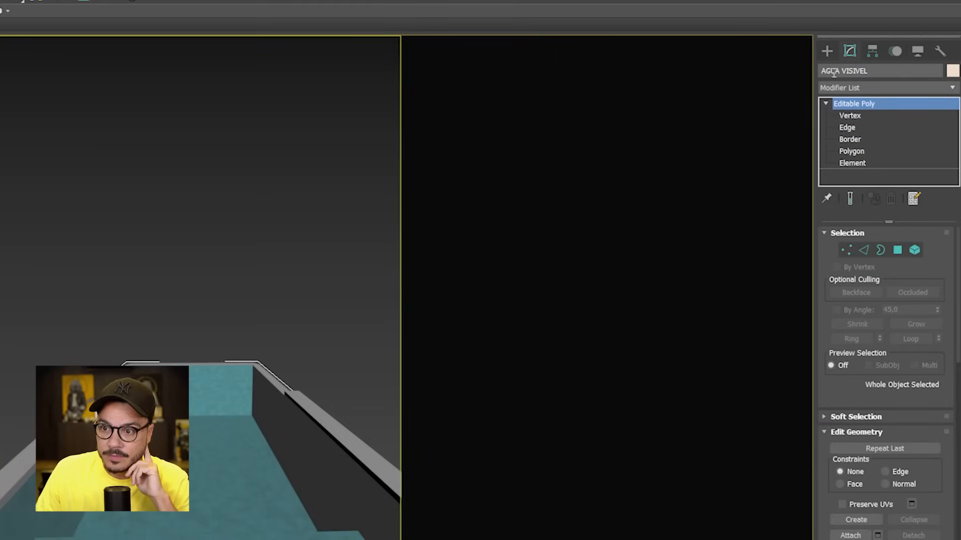
{"action": "left_click", "coordinate": [861, 89]}
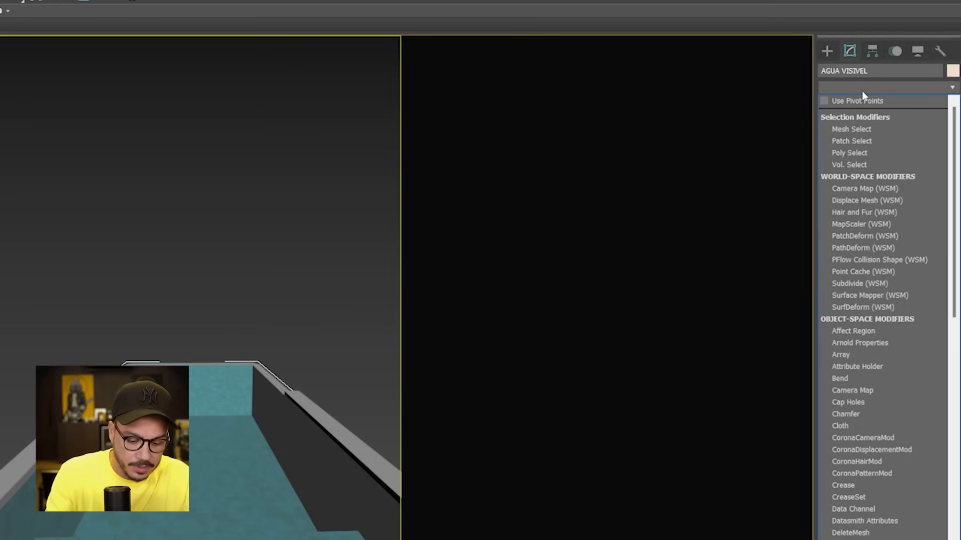
{"action": "key", "text": "d"}
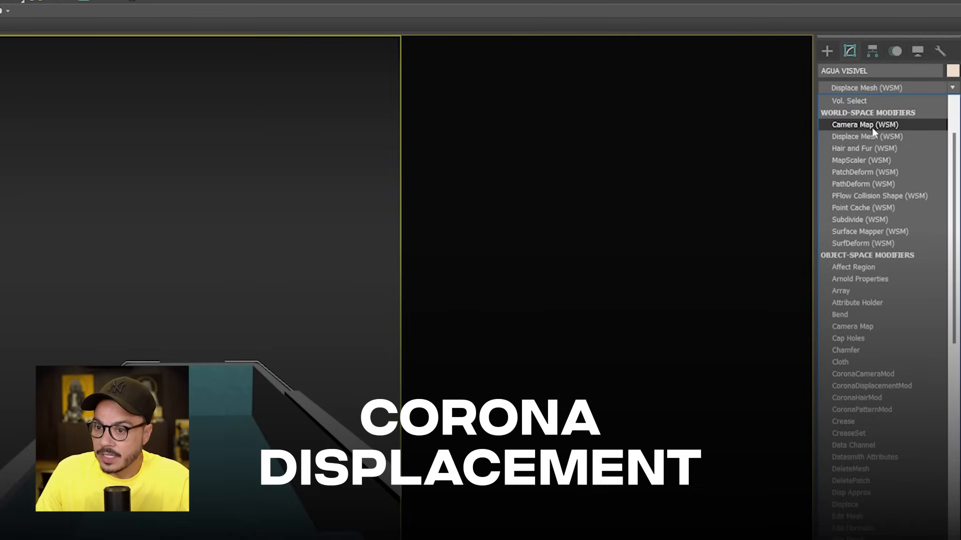
{"action": "left_click", "coordinate": [871, 88]}
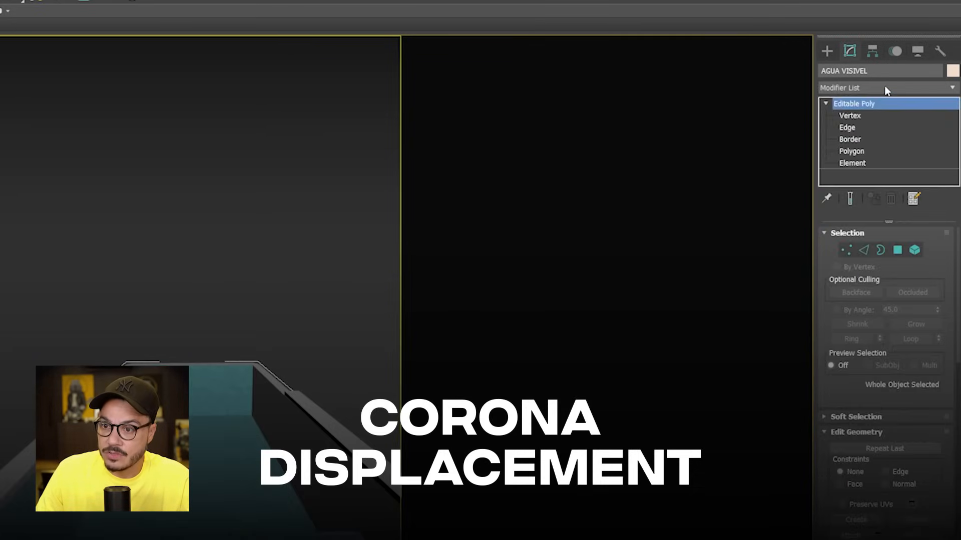
{"action": "left_click", "coordinate": [884, 87]}
{"action": "type", "text": "co"}
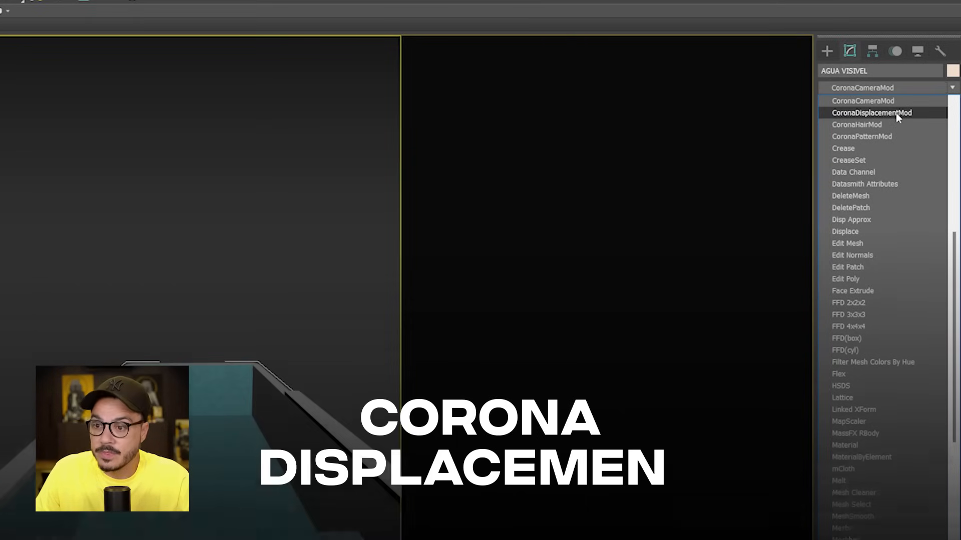
{"action": "left_click", "coordinate": [844, 114]}
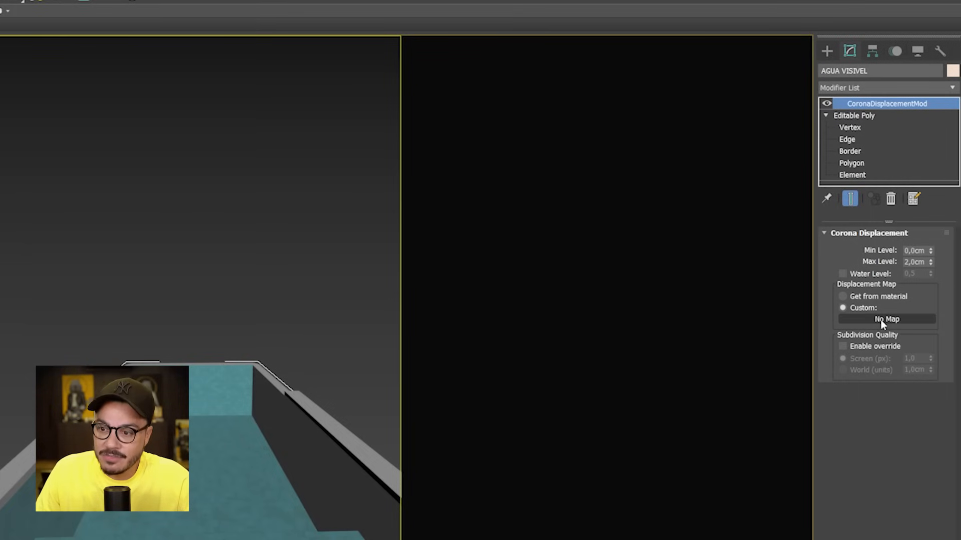
Assign a PhoenixFDOceanTex map as the custom displacement map of the CoronaDisplacementMod modifier
{"action": "left_click", "coordinate": [884, 320]}
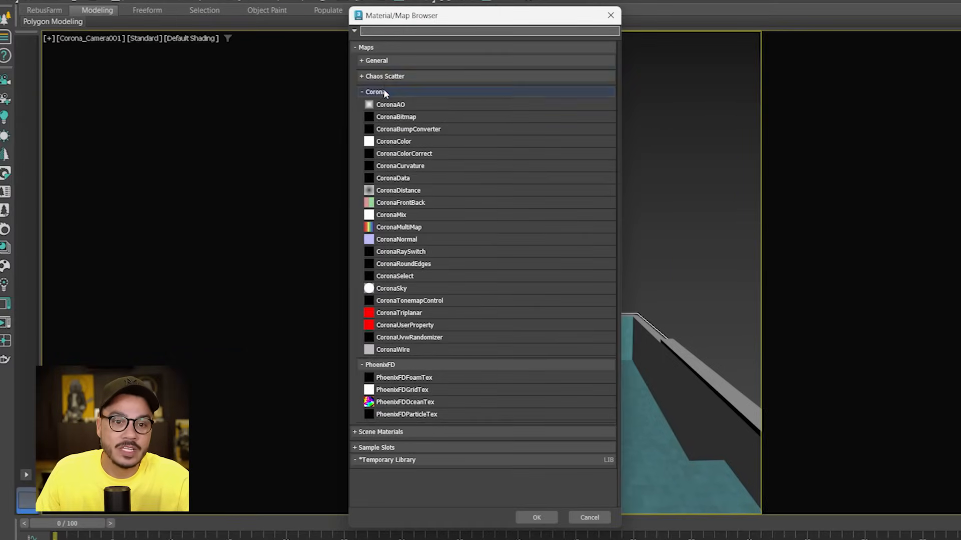
{"action": "left_click", "coordinate": [368, 92]}
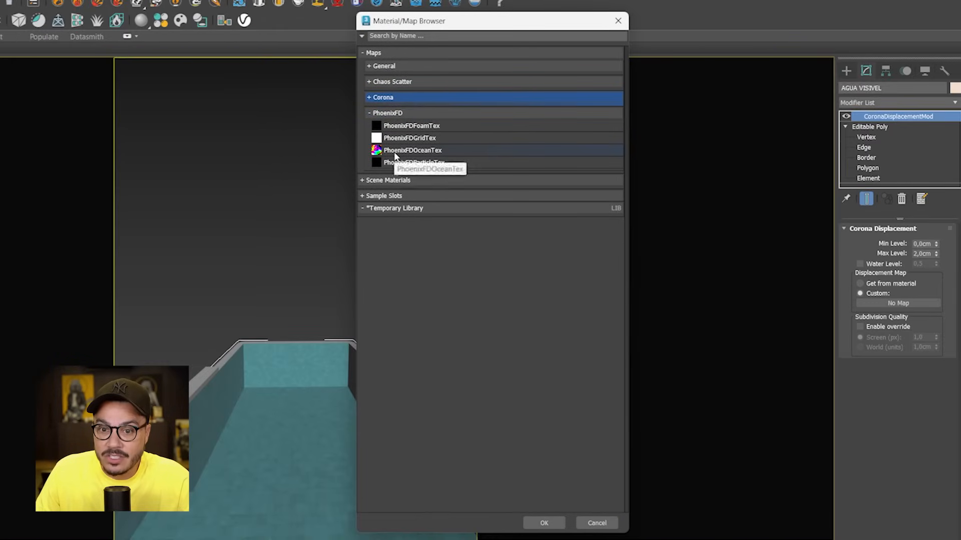
{"action": "double_click", "coordinate": [424, 152]}
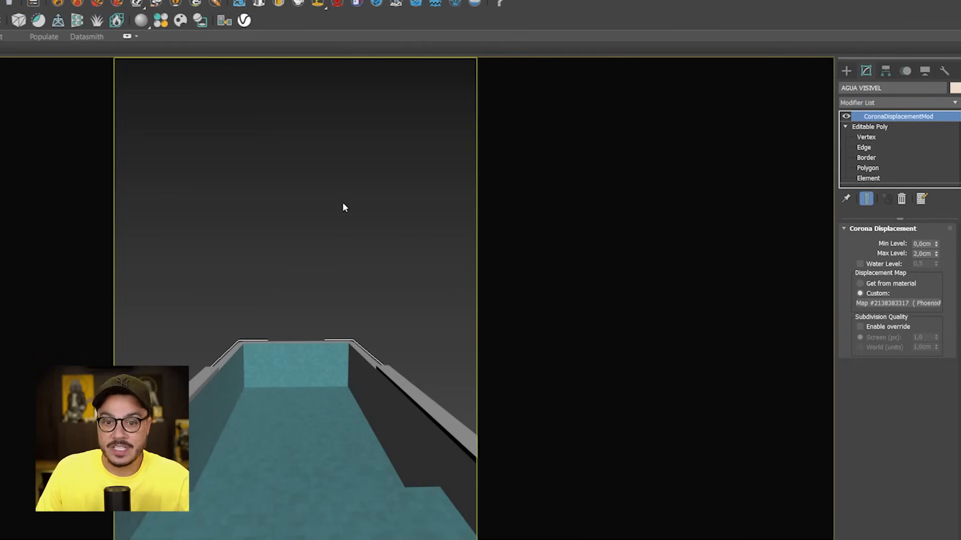
Place an instance of the CoronaDisplacementMod's ocean map in an empty Material Editor sample slot
{"action": "key", "text": "m"}
{"action": "left_click_drag", "start_coordinate": [907, 364], "coordinate": [614, 150]}
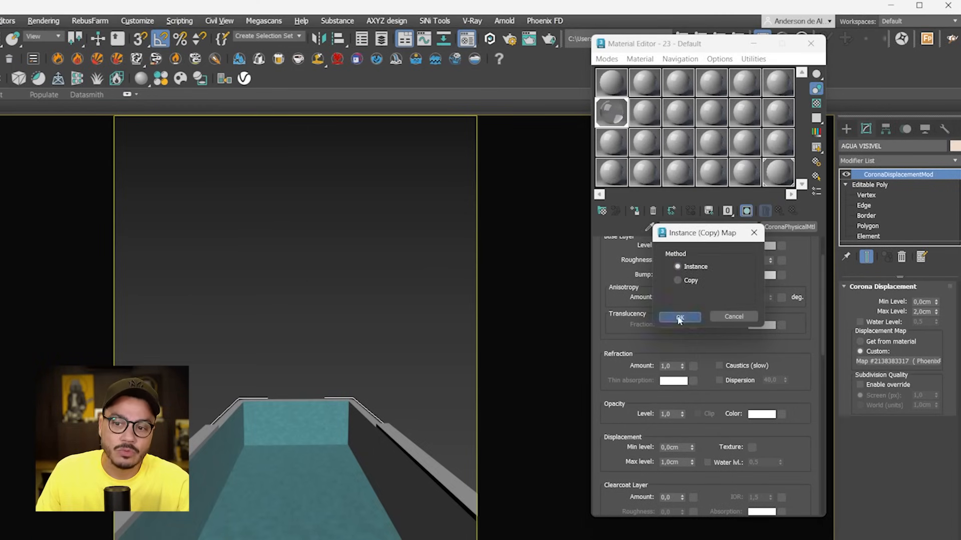
{"action": "left_click", "coordinate": [679, 317]}
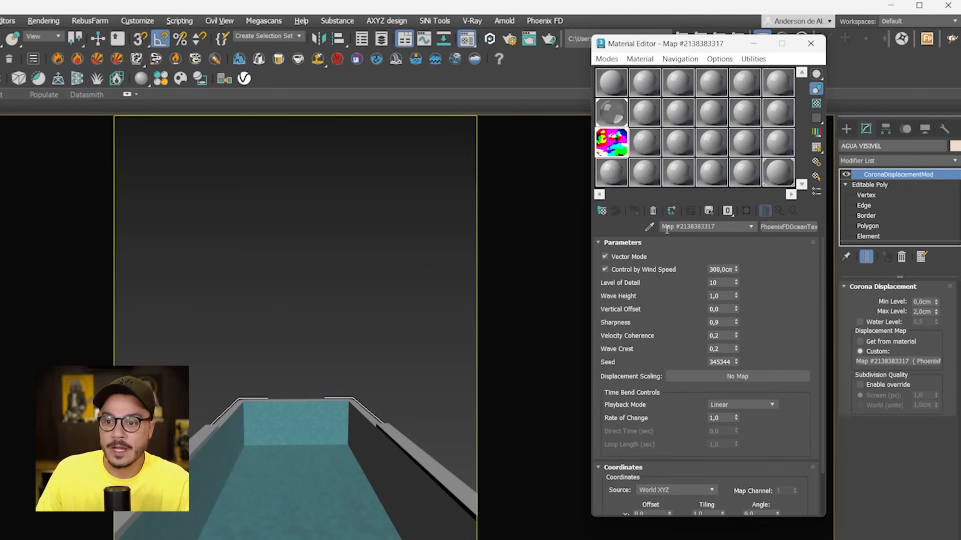
Rename the refractive water material as AGUA VISIVEL
{"action": "left_click", "coordinate": [611, 115]}
{"action": "left_click_drag", "start_coordinate": [699, 225], "coordinate": [540, 212]}
{"action": "type", "text": "AGUA VISIVEL"}
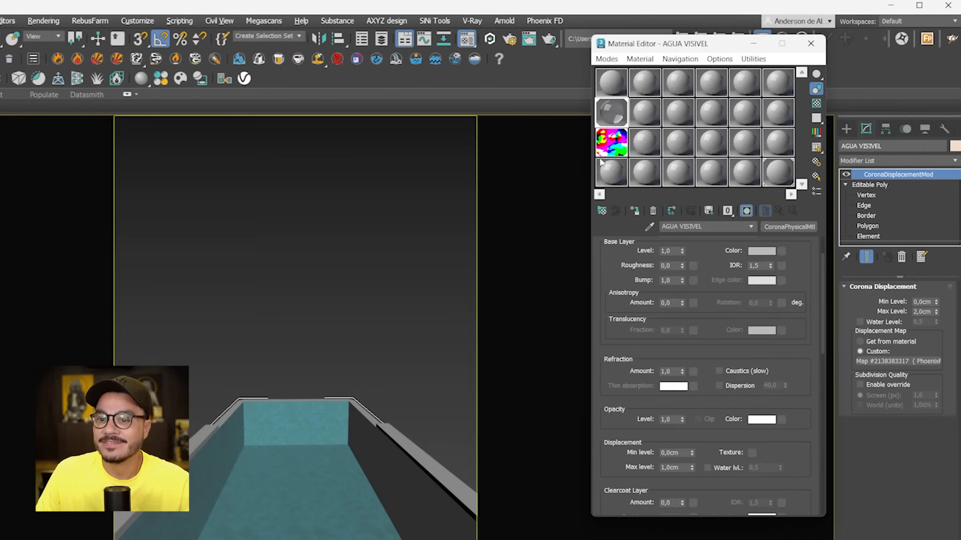
Rename the PhoenixFDOceanTex map as DISP VISIVEL
{"action": "left_click", "coordinate": [610, 141]}
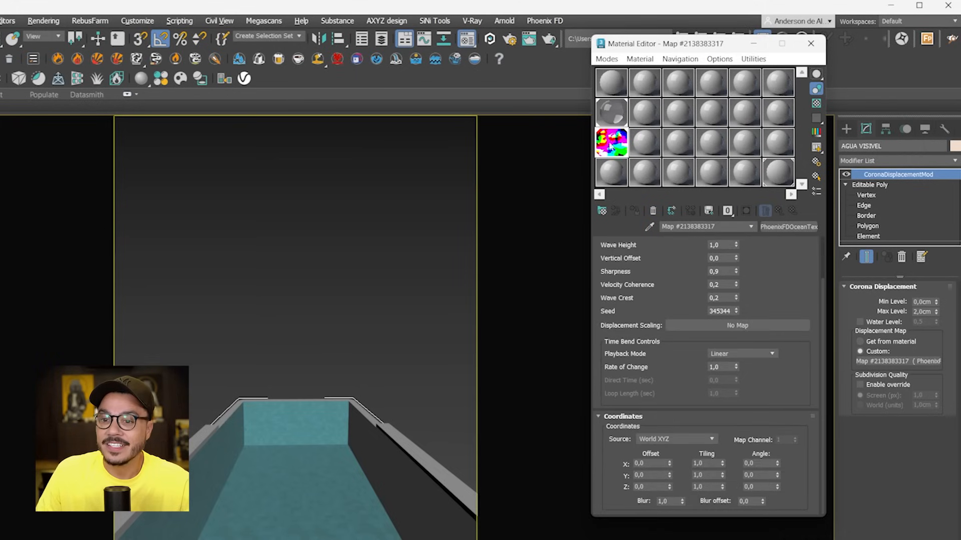
{"action": "left_click", "coordinate": [733, 227]}
{"action": "type", "text": "DISP"}
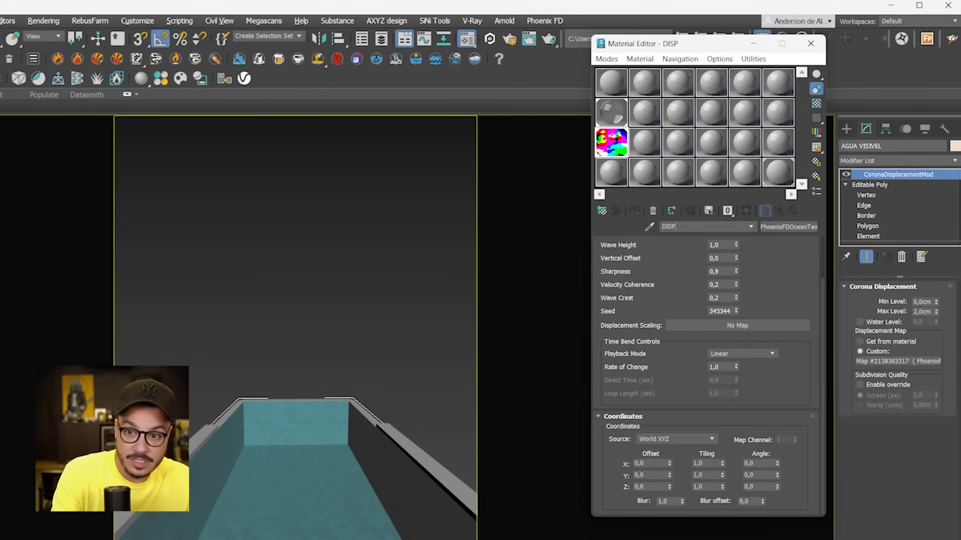
{"action": "type", "text": "VEL"}
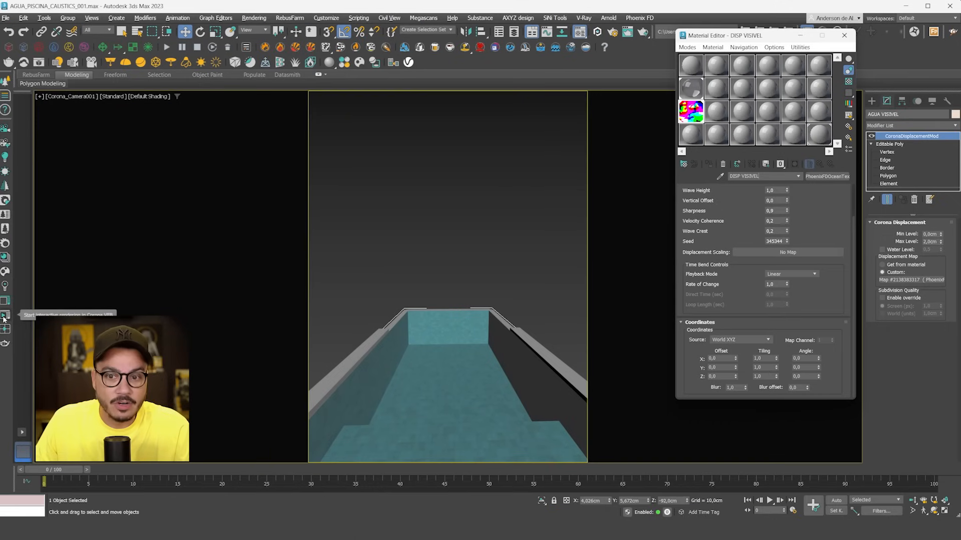
Preview the displaced pool water in an interactive render, examine the waves, and stop the render
{"action": "left_click", "coordinate": [5, 315]}
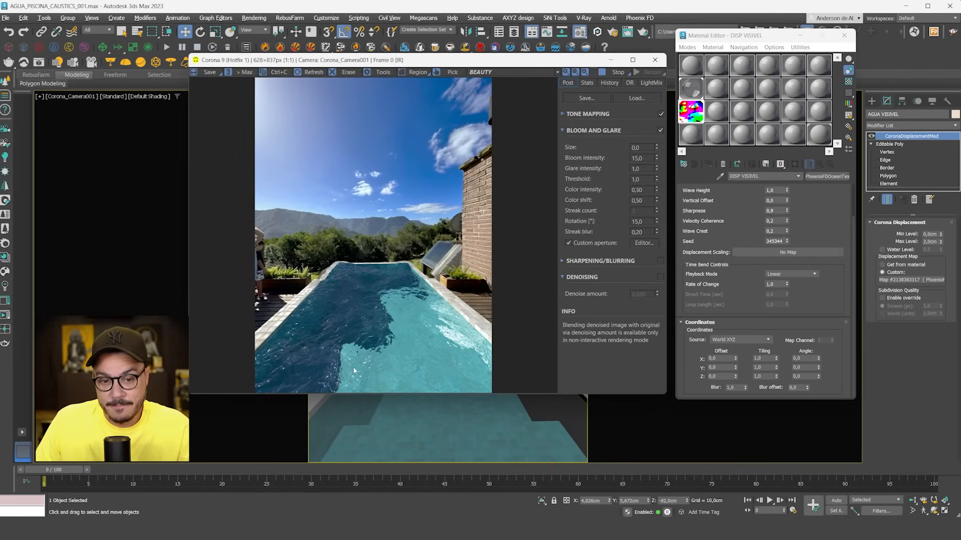
{"action": "scroll", "coordinate": [353, 371], "scroll_direction": "up", "scroll_amount": 1}
{"action": "scroll", "coordinate": [383, 350], "scroll_direction": "down", "scroll_amount": 1}
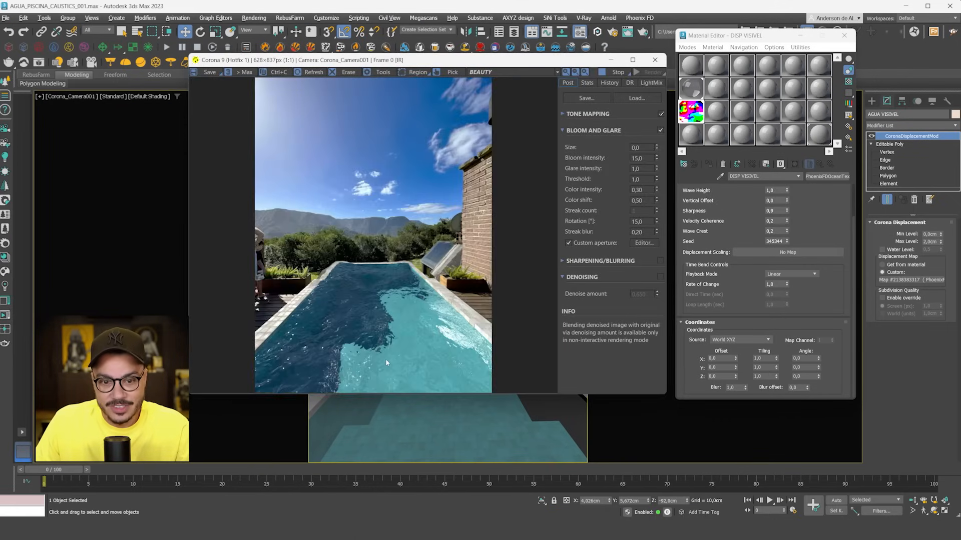
{"action": "left_click", "coordinate": [618, 72]}
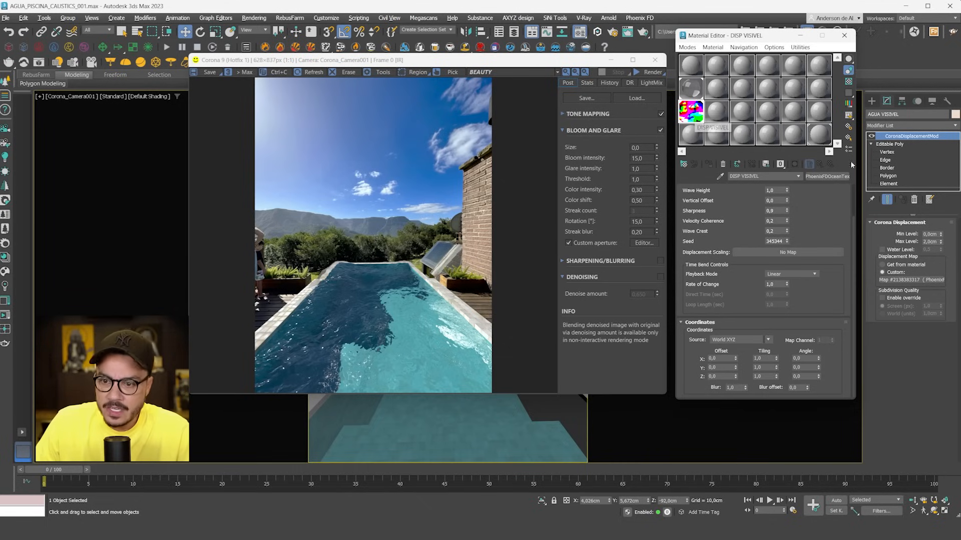
Set the wind speed of the DISP VISIVEL ocean map to 100 cm
{"action": "scroll", "coordinate": [748, 214], "scroll_direction": "up", "scroll_amount": 2}
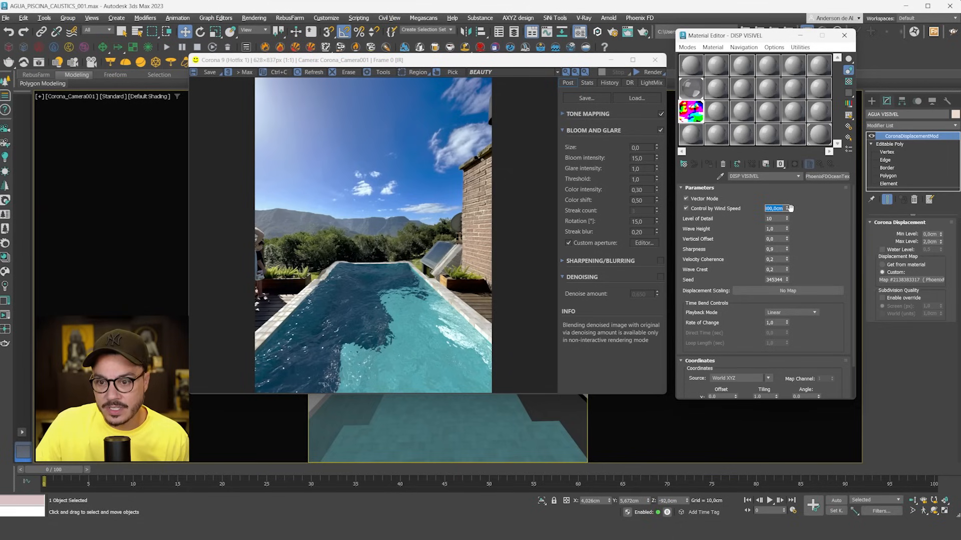
{"action": "type", "text": "100"}
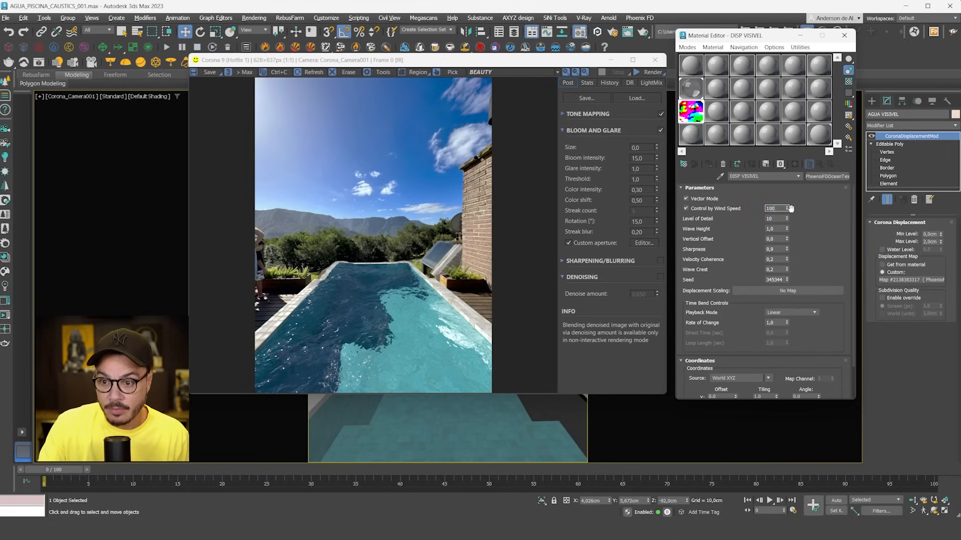
{"action": "key", "text": "Return"}
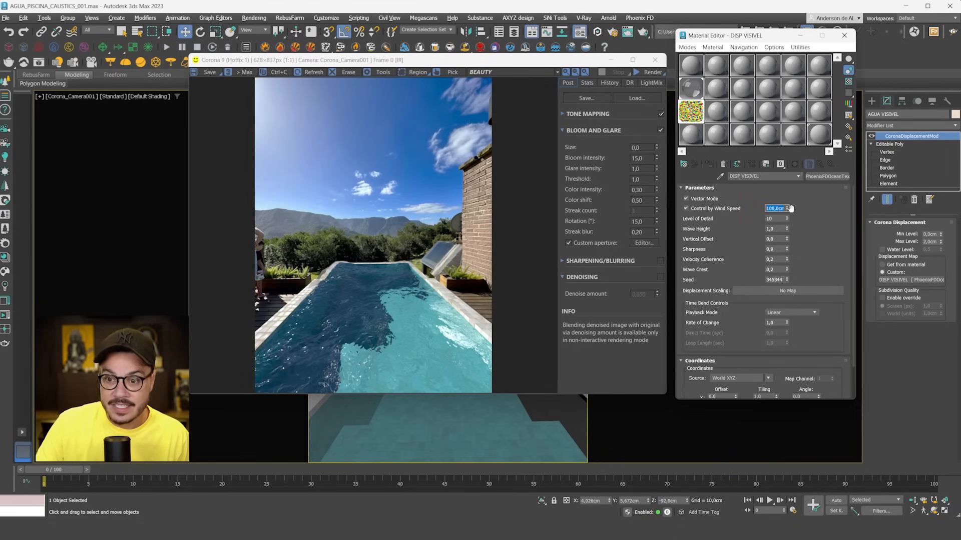
Run the interactive render to check the smaller waves on the pool water, and stop it
{"action": "left_click", "coordinate": [640, 73]}
{"action": "left_click", "coordinate": [649, 104]}
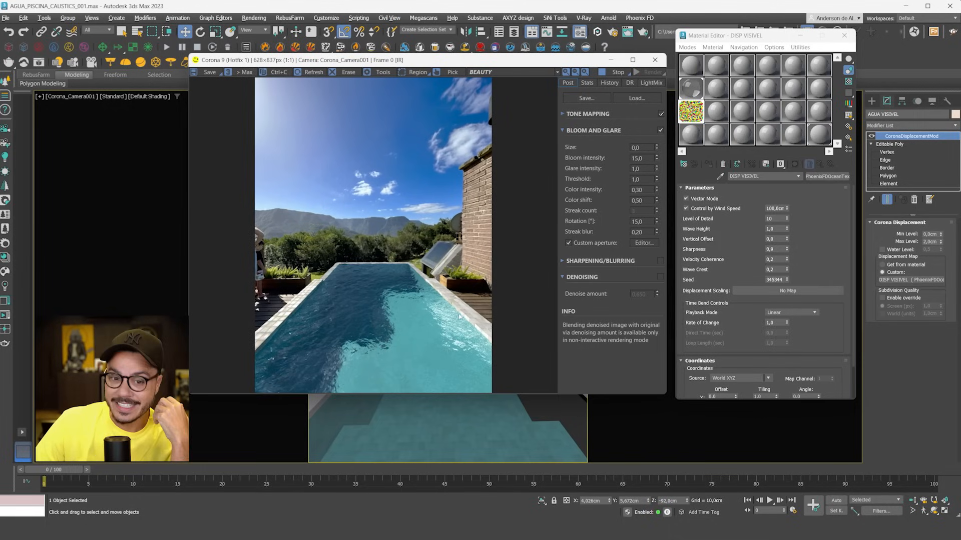
{"action": "scroll", "coordinate": [322, 353], "scroll_direction": "up", "scroll_amount": 1}
{"action": "scroll", "coordinate": [311, 248], "scroll_direction": "down", "scroll_amount": 1}
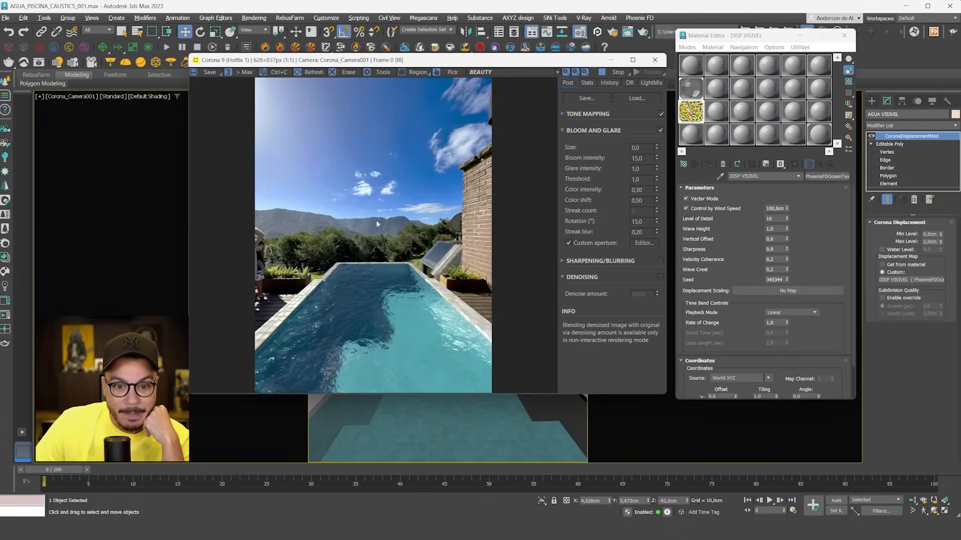
{"action": "left_click", "coordinate": [603, 73]}
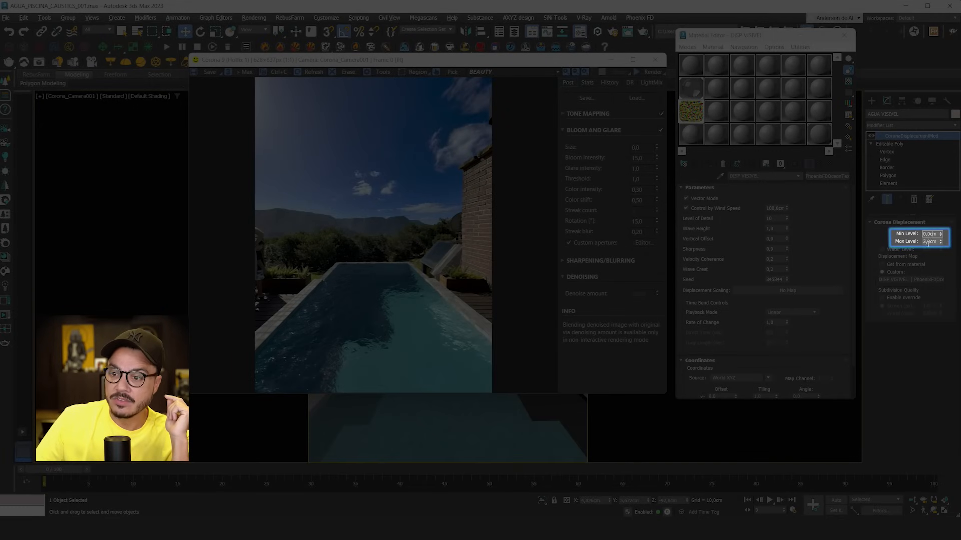
Set the Max Level of the CoronaDisplacementMod modifier to 10 cm
{"action": "double_click", "coordinate": [927, 242]}
{"action": "type", "text": "10"}
{"action": "key", "text": "Return"}
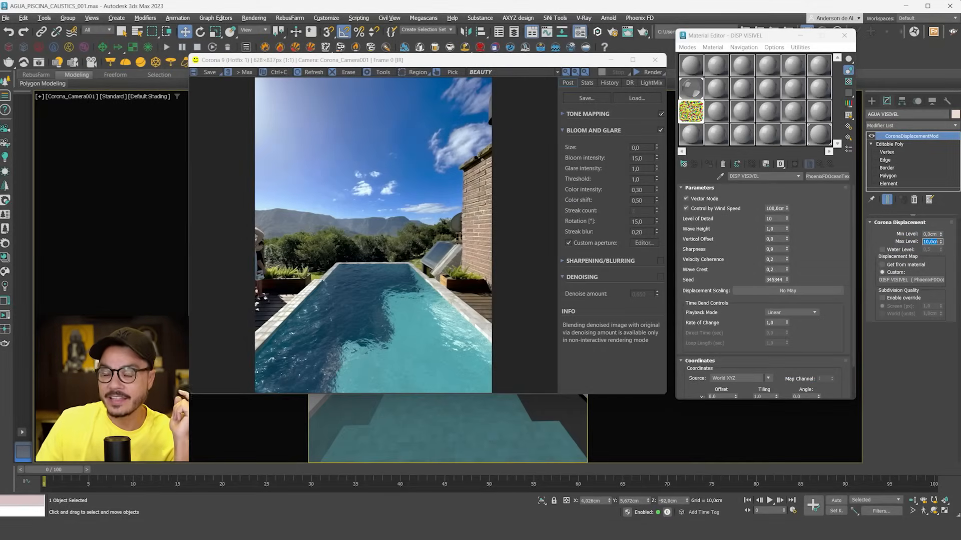
Render the pool interactively with the stronger displacement, stop it, and examine the water surface and pool edges up close
{"action": "left_click", "coordinate": [663, 73]}
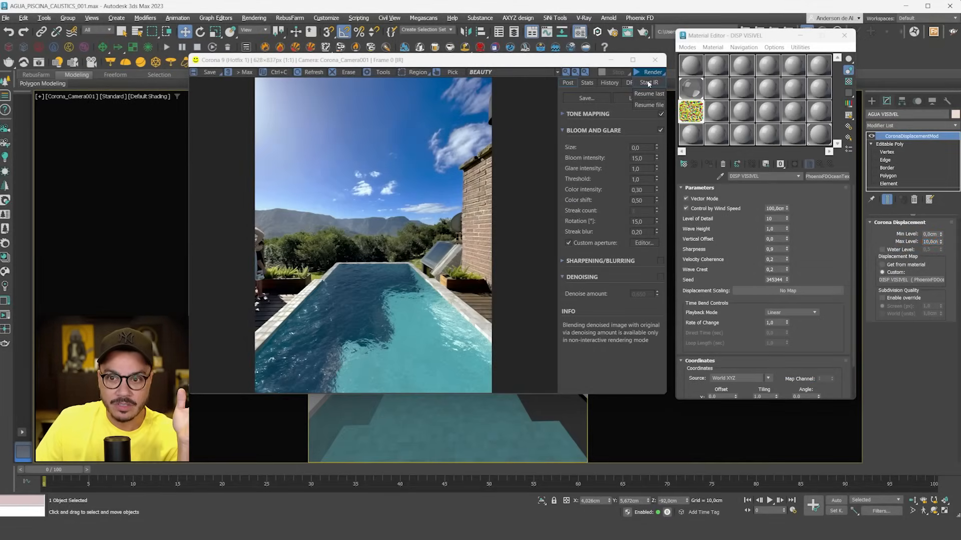
{"action": "left_click", "coordinate": [648, 83]}
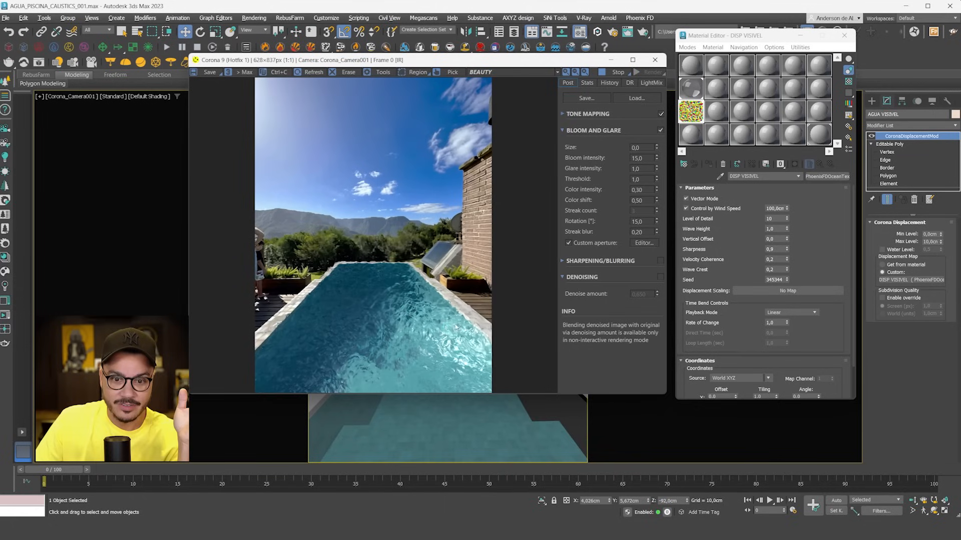
{"action": "left_click", "coordinate": [616, 73]}
{"action": "scroll", "coordinate": [408, 335], "scroll_direction": "up", "scroll_amount": 2}
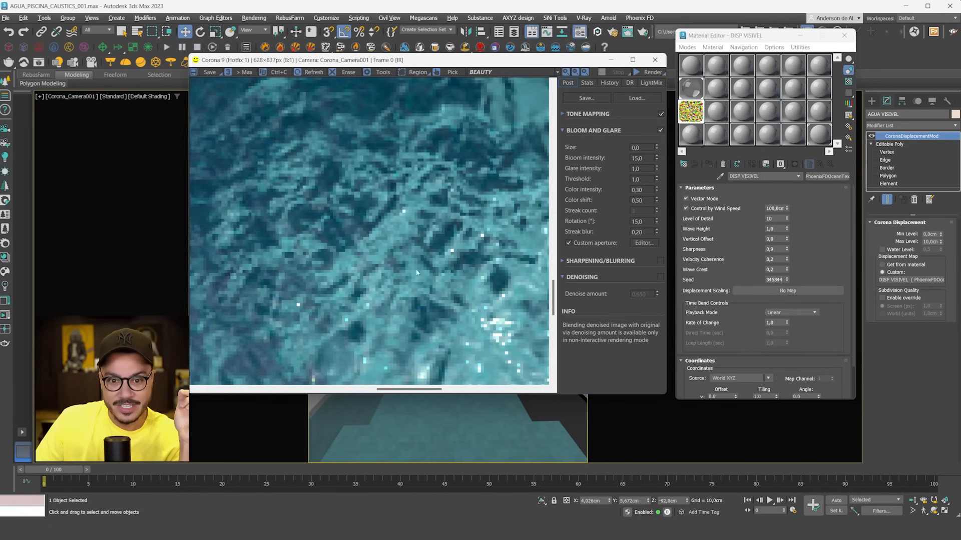
{"action": "scroll", "coordinate": [397, 211], "scroll_direction": "down", "scroll_amount": 1}
{"action": "scroll", "coordinate": [456, 134], "scroll_direction": "down", "scroll_amount": 1}
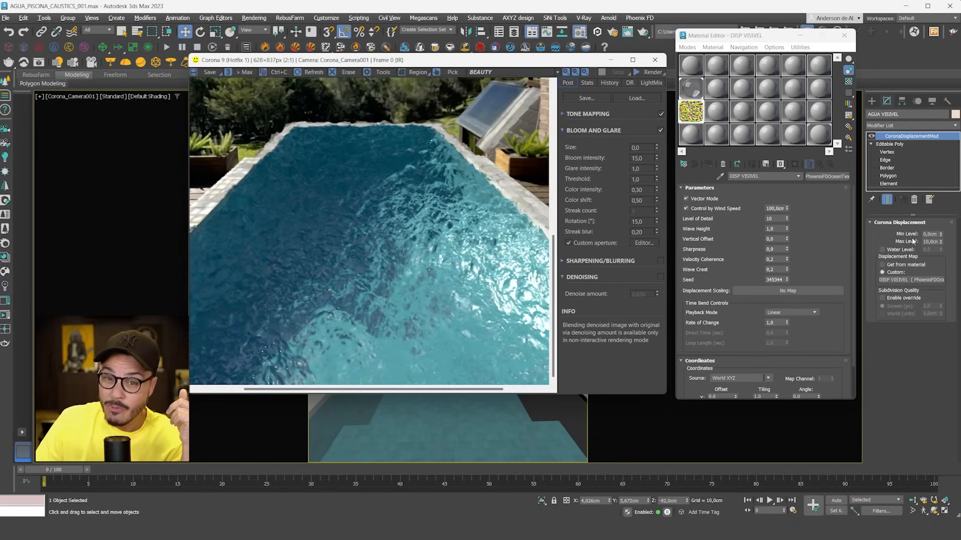
Set the displacement Max Level to 1 cm and restart the interactive render
{"action": "double_click", "coordinate": [929, 242]}
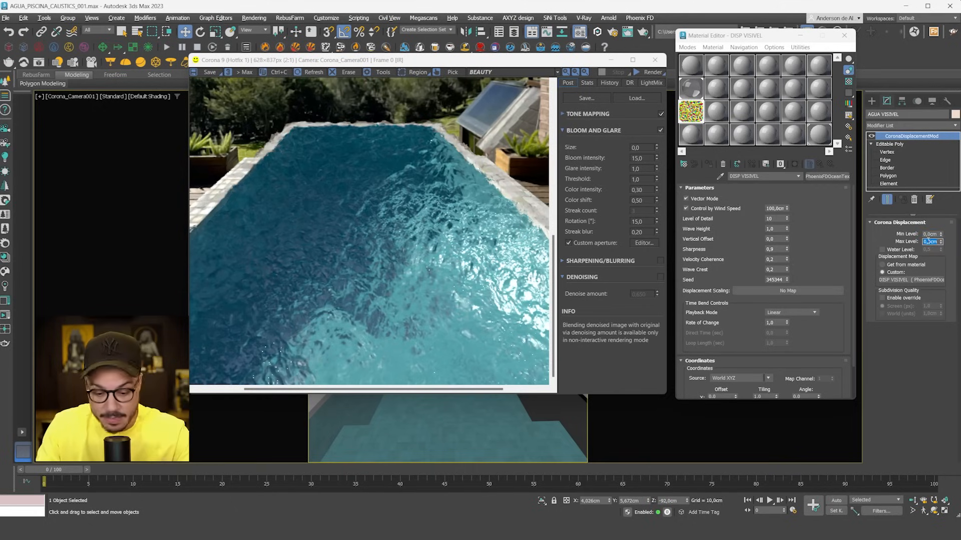
{"action": "left_click", "coordinate": [642, 74]}
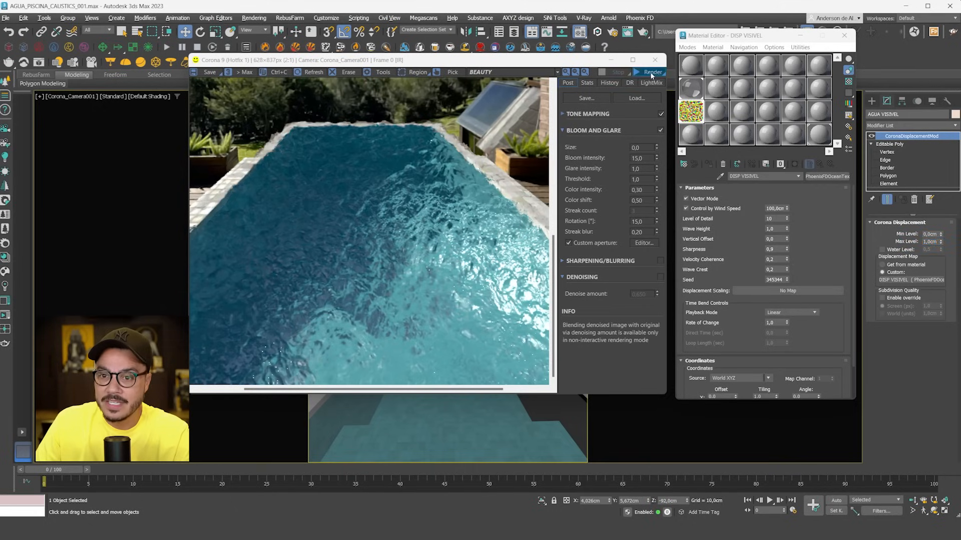
{"action": "left_click", "coordinate": [650, 102]}
Examine the shaded and sunlit areas of the pool water in the interactive render, and stop it
{"action": "scroll", "coordinate": [343, 284], "scroll_direction": "up", "scroll_amount": 1}
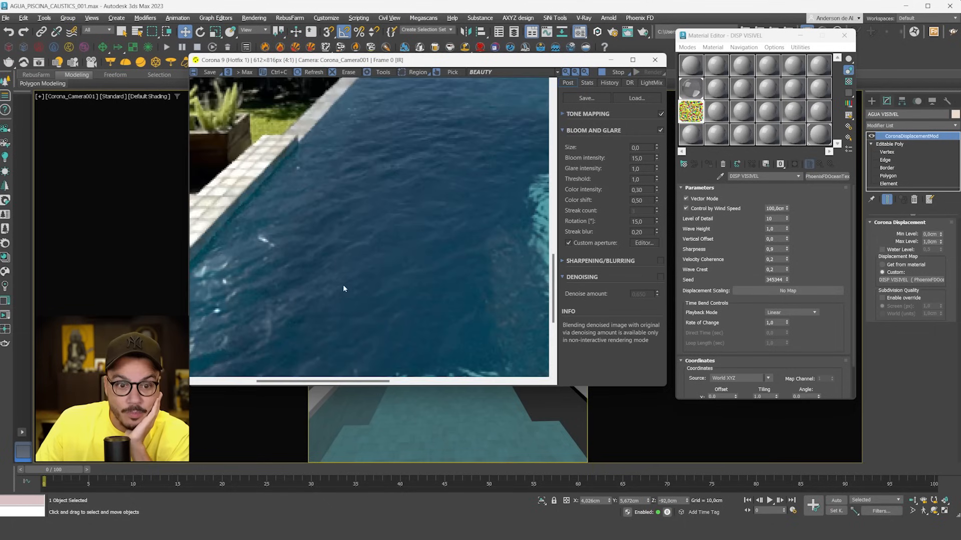
{"action": "scroll", "coordinate": [342, 265], "scroll_direction": "down", "scroll_amount": 1}
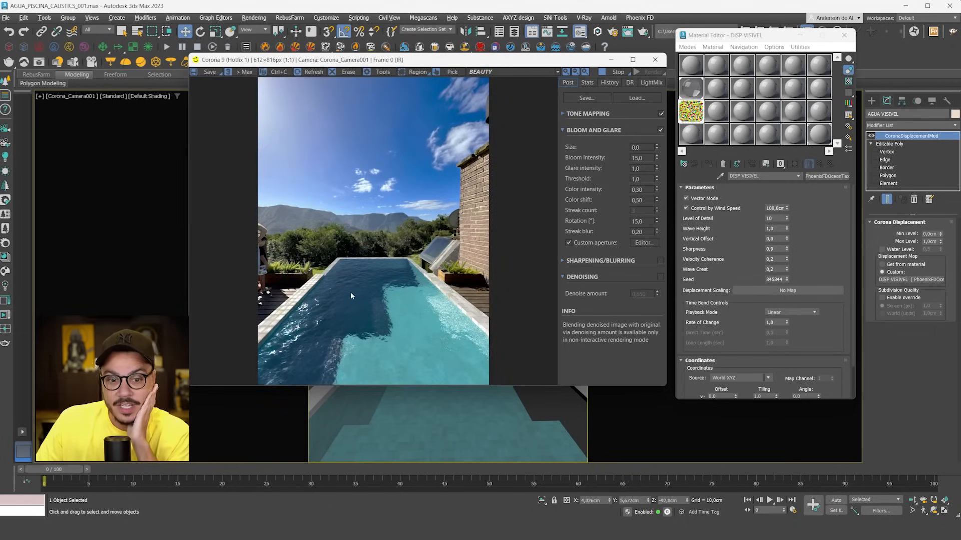
{"action": "scroll", "coordinate": [370, 326], "scroll_direction": "up", "scroll_amount": 1}
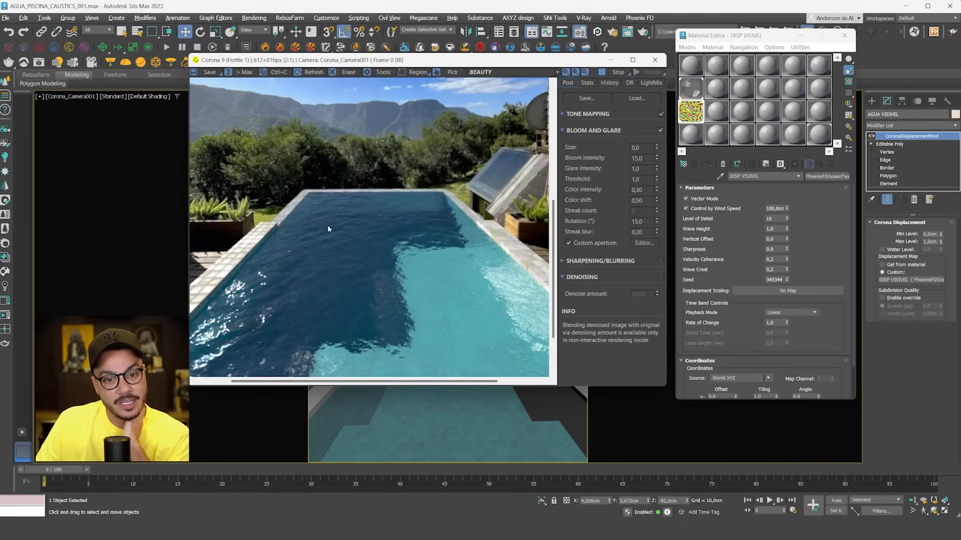
{"action": "scroll", "coordinate": [328, 224], "scroll_direction": "up", "scroll_amount": 1}
{"action": "scroll", "coordinate": [328, 226], "scroll_direction": "down", "scroll_amount": 2}
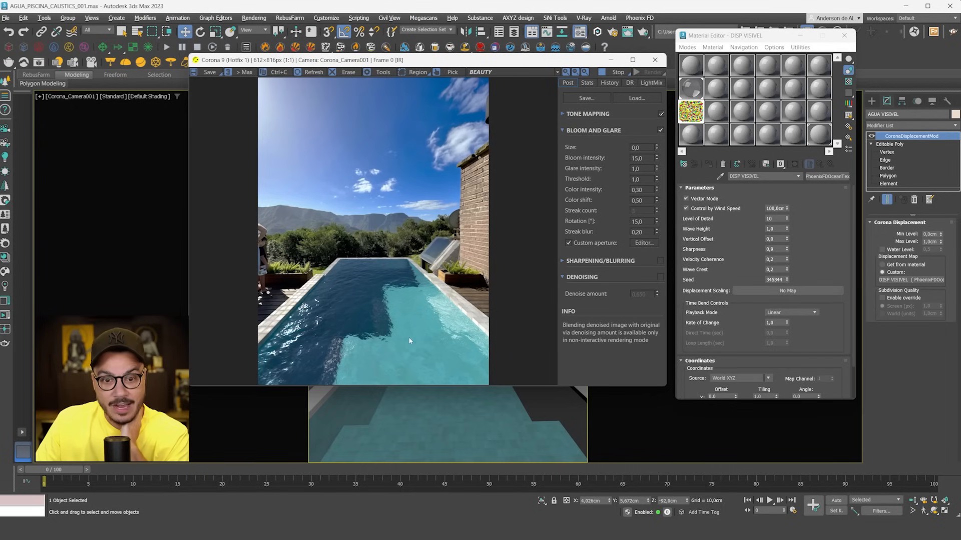
{"action": "scroll", "coordinate": [420, 344], "scroll_direction": "up", "scroll_amount": 1}
{"action": "scroll", "coordinate": [420, 345], "scroll_direction": "down", "scroll_amount": 1}
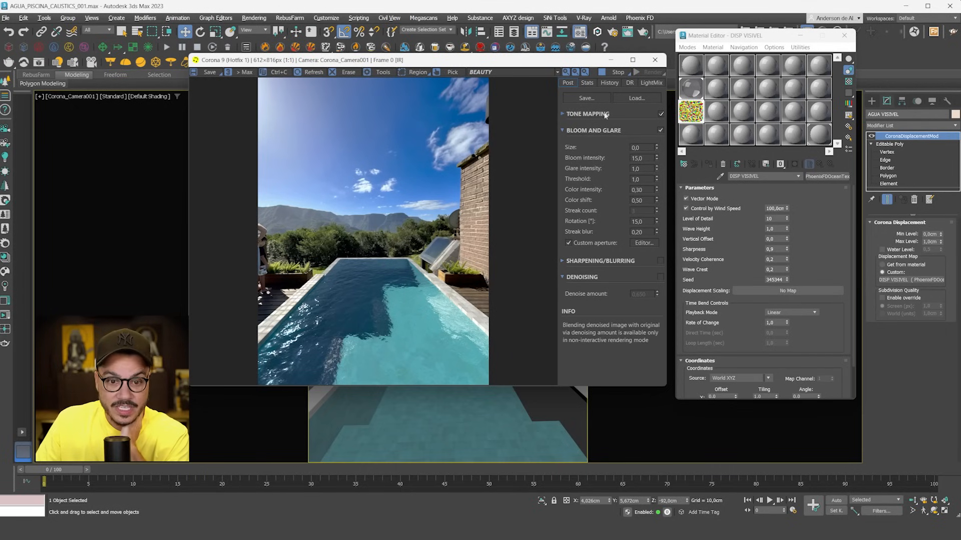
{"action": "left_click", "coordinate": [619, 72]}
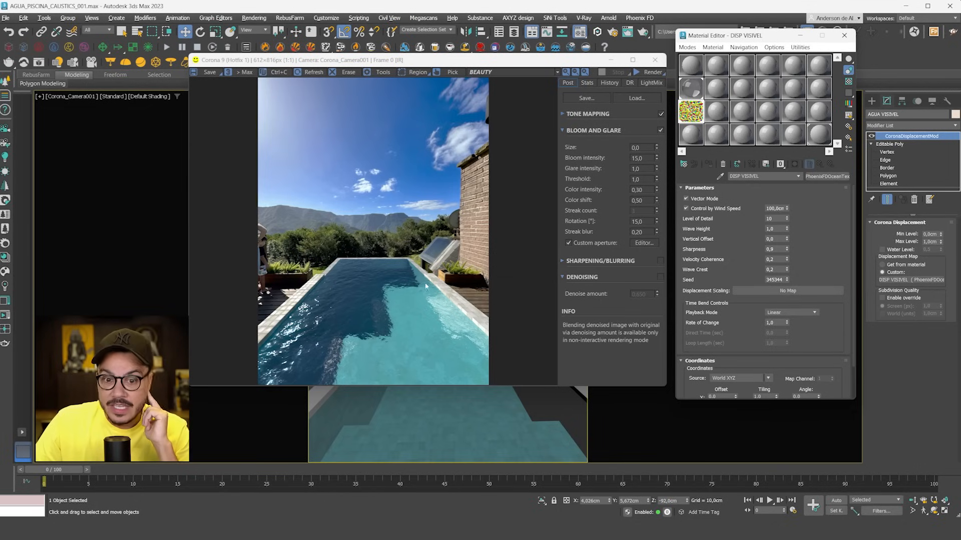
Restart the interactive render and examine the fine ripple detail on the water
{"action": "left_click", "coordinate": [650, 72]}
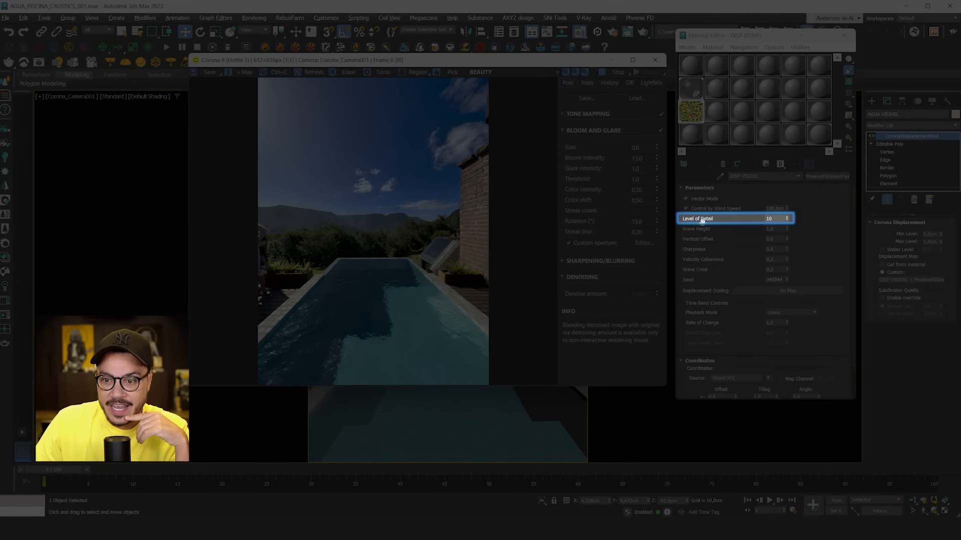
{"action": "scroll", "coordinate": [348, 326], "scroll_direction": "up", "scroll_amount": 1}
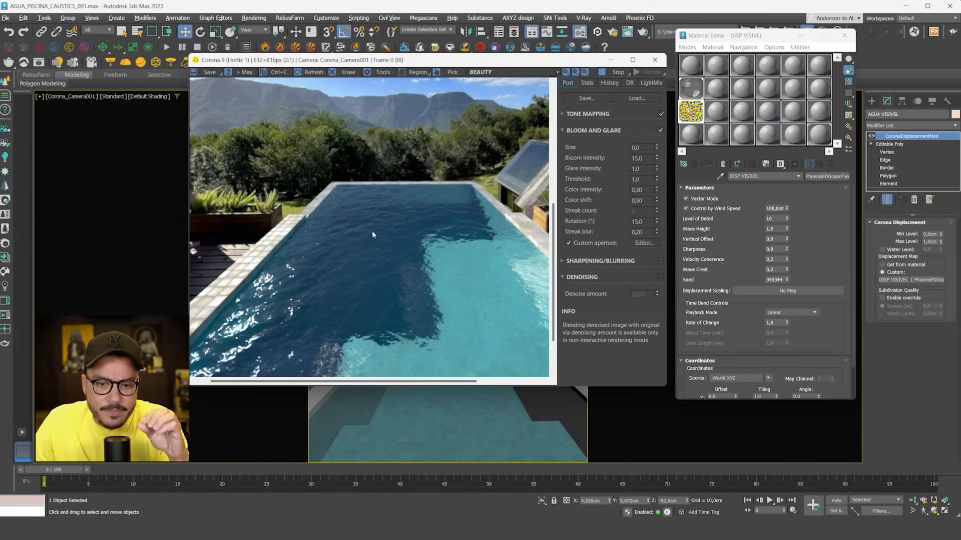
{"action": "scroll", "coordinate": [334, 289], "scroll_direction": "down", "scroll_amount": 1}
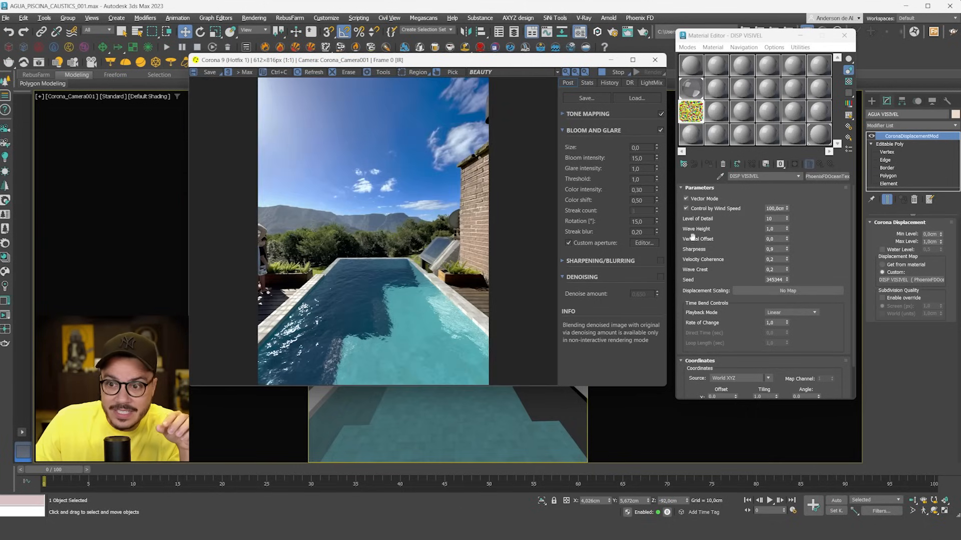
Try a Level of Detail of 1 on the ocean map and examine the water in the interactive render
{"action": "double_click", "coordinate": [779, 218]}
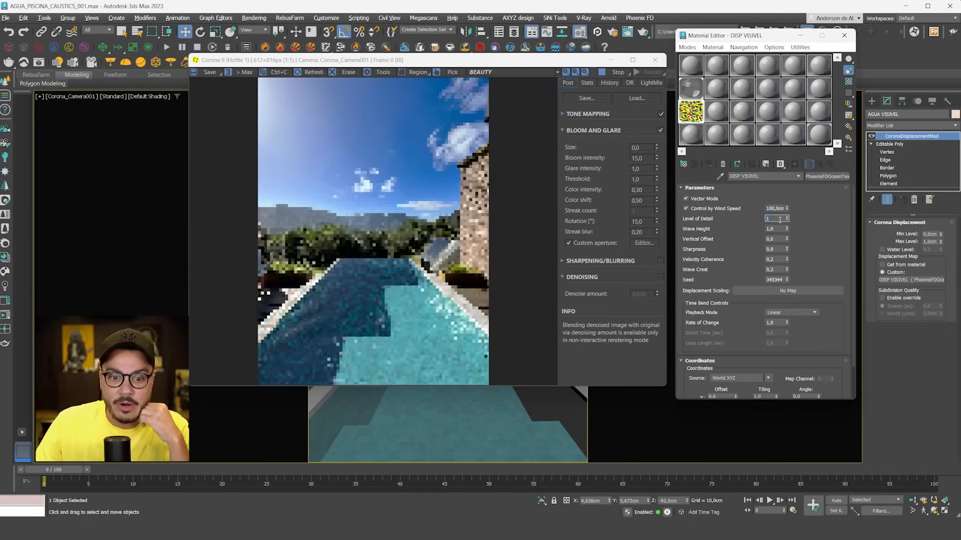
{"action": "scroll", "coordinate": [371, 185], "scroll_direction": "up", "scroll_amount": 1}
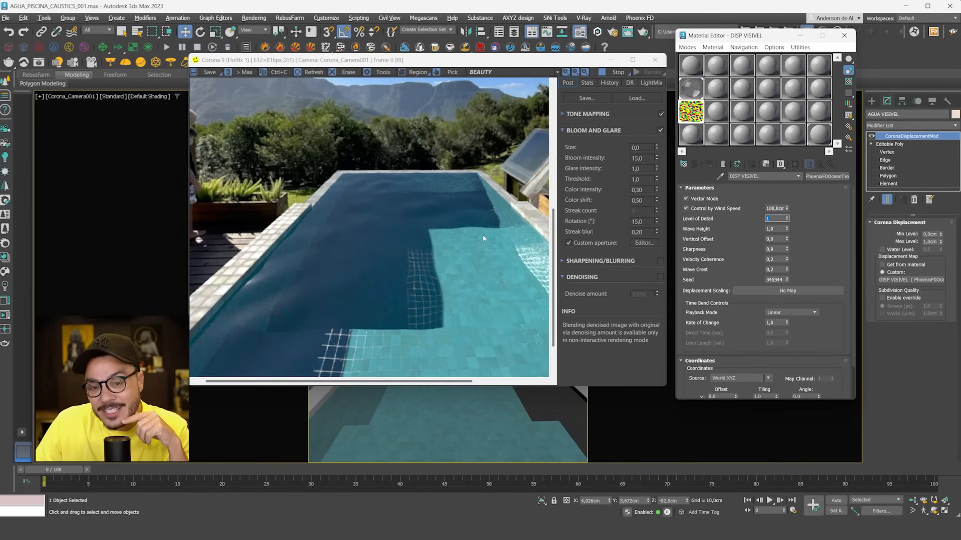
{"action": "scroll", "coordinate": [406, 232], "scroll_direction": "down", "scroll_amount": 1}
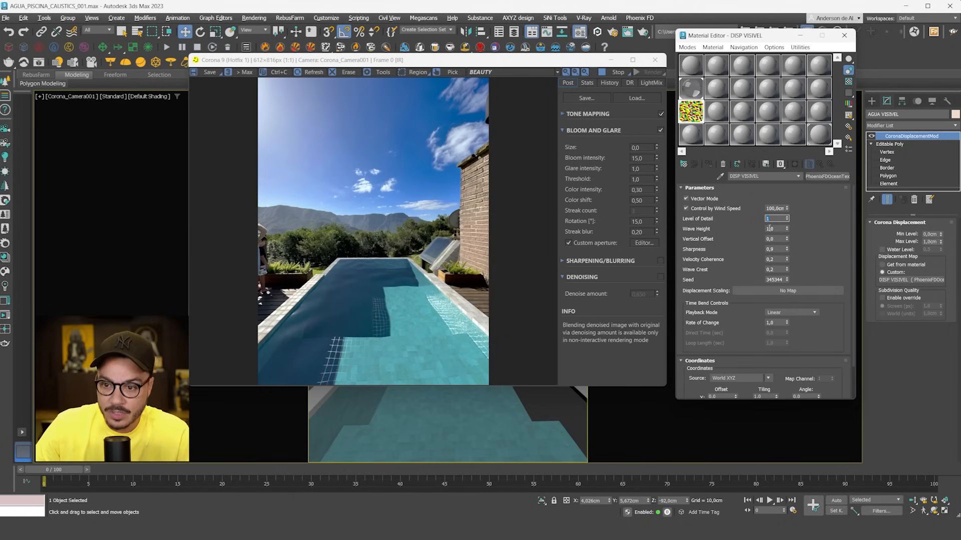
Set the Level of Detail of the DISP VISIVEL map to 4
{"action": "type", "text": "4"}
{"action": "key", "text": "Return"}
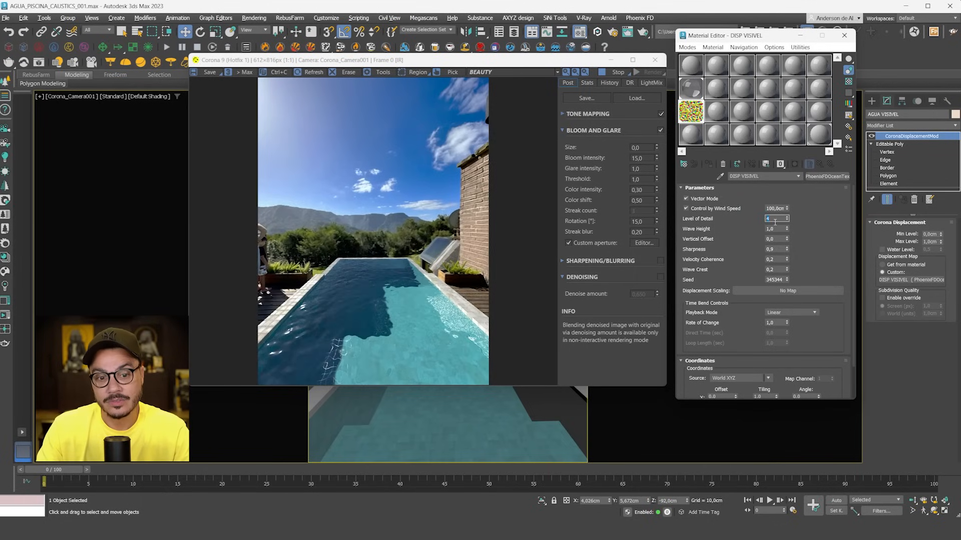
Try a Level of Detail of 5 and 7 on the DISP VISIVEL map, and set it to 8
{"action": "type", "text": "5"}
{"action": "key", "text": "Return"}
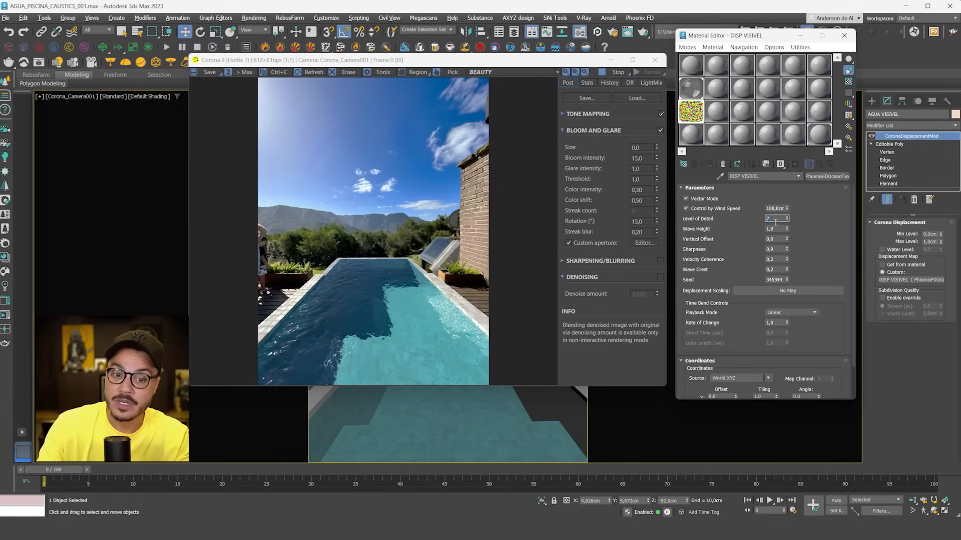
{"action": "type", "text": "7"}
{"action": "key", "text": "Return"}
{"action": "type", "text": "8"}
{"action": "key", "text": "Return"}
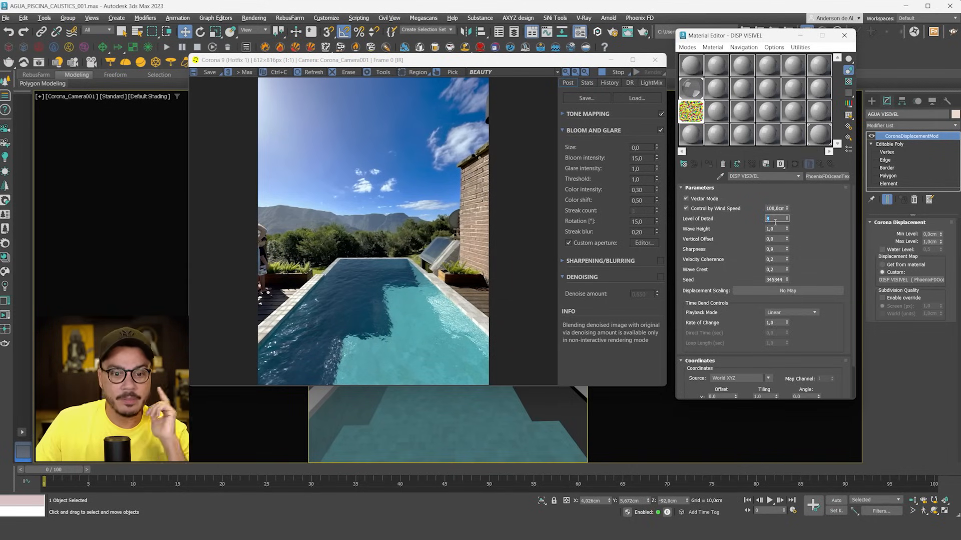
Examine the fine ripples on the pool water up close in the interactive render, and stop it
{"action": "scroll", "coordinate": [334, 317], "scroll_direction": "up", "scroll_amount": 1}
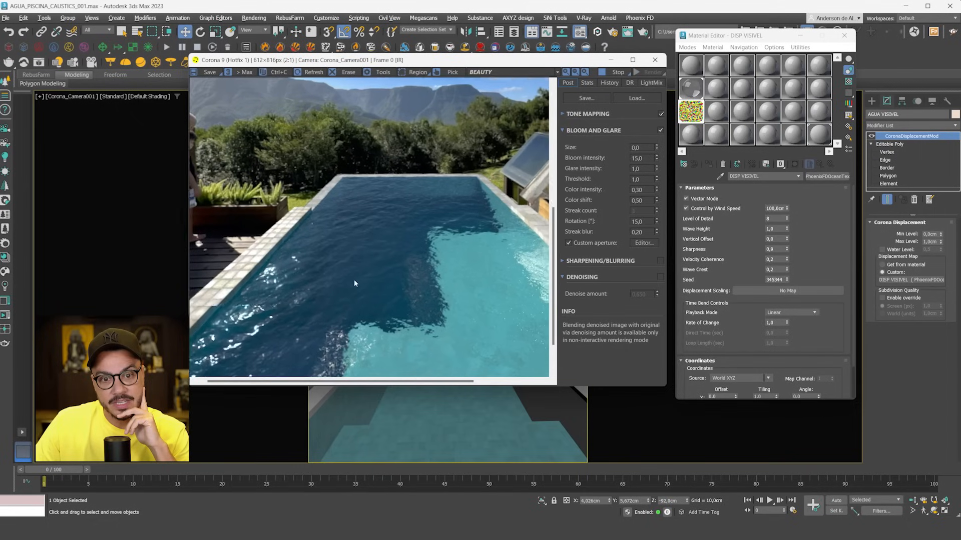
{"action": "scroll", "coordinate": [407, 255], "scroll_direction": "down", "scroll_amount": 1}
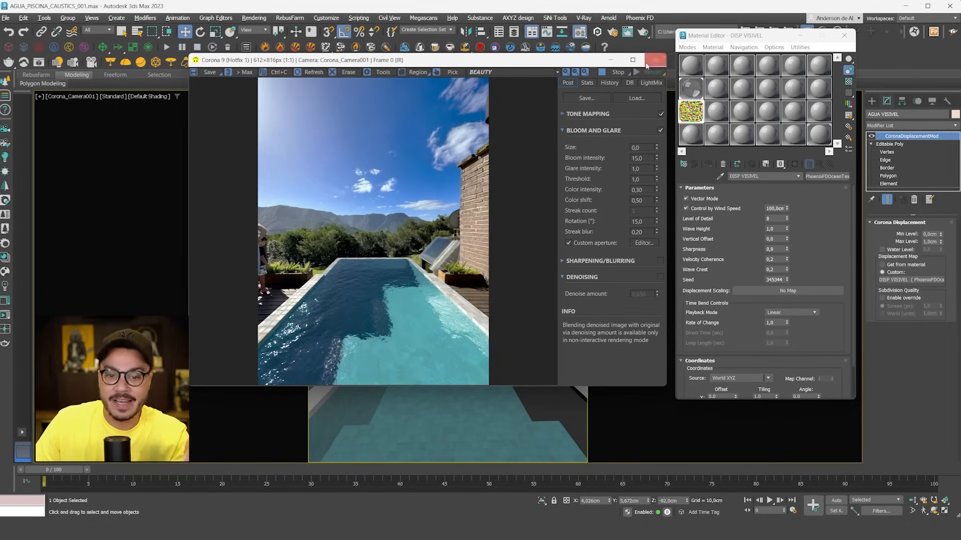
{"action": "left_click", "coordinate": [618, 72]}
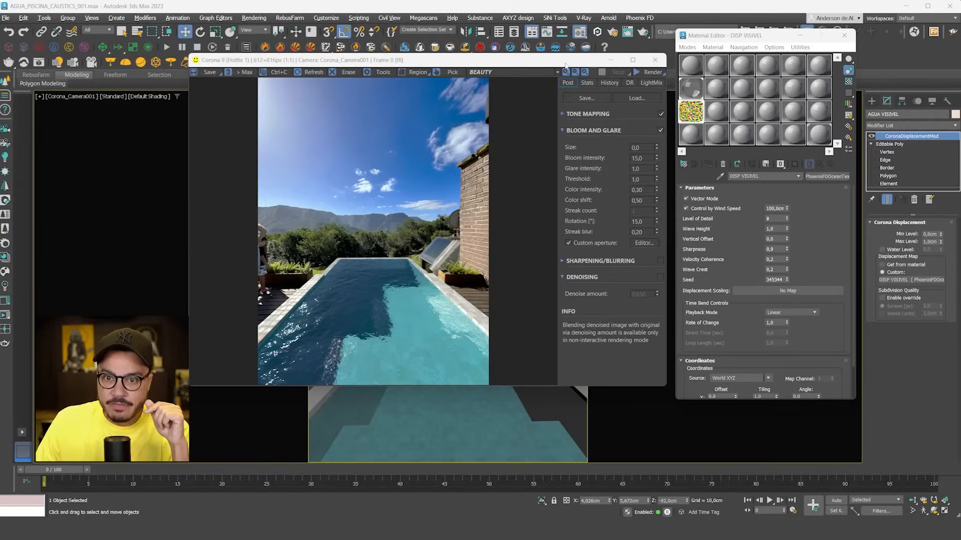
Enable the Caustics Solver in Corona's render performance settings and put the render setup away
{"action": "left_click_drag", "start_coordinate": [565, 65], "coordinate": [496, 89]}
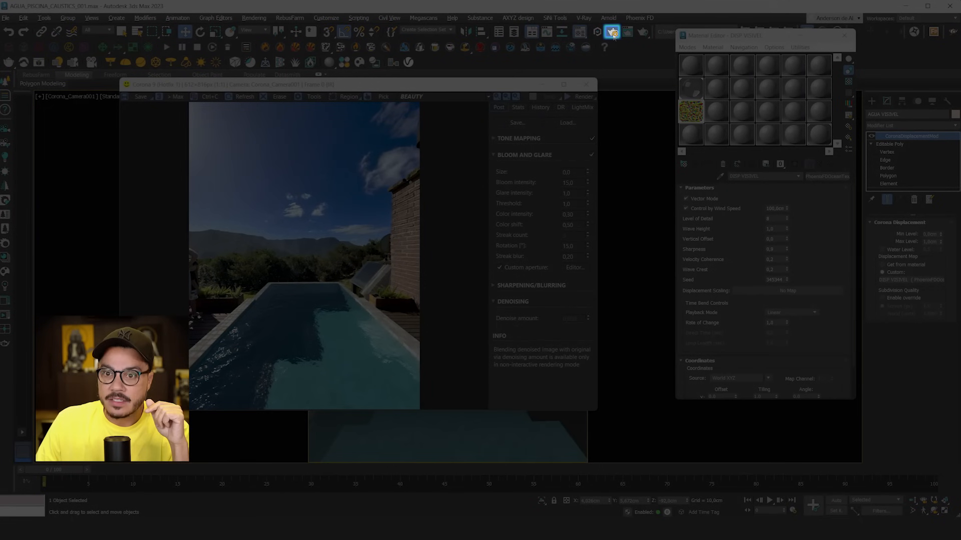
{"action": "left_click", "coordinate": [613, 33]}
{"action": "left_click_drag", "start_coordinate": [149, 105], "coordinate": [598, 43]}
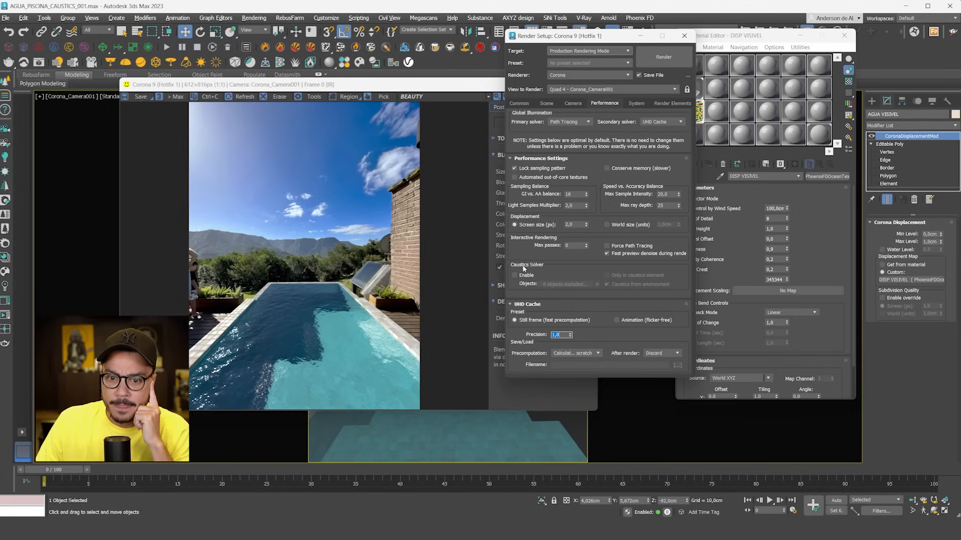
{"action": "left_click", "coordinate": [418, 254]}
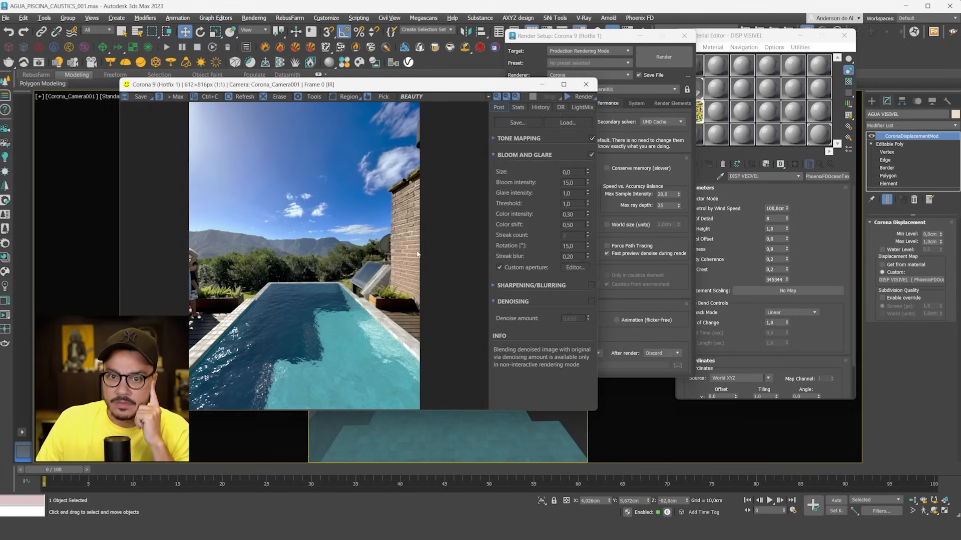
{"action": "left_click", "coordinate": [626, 234]}
{"action": "left_click", "coordinate": [520, 275]}
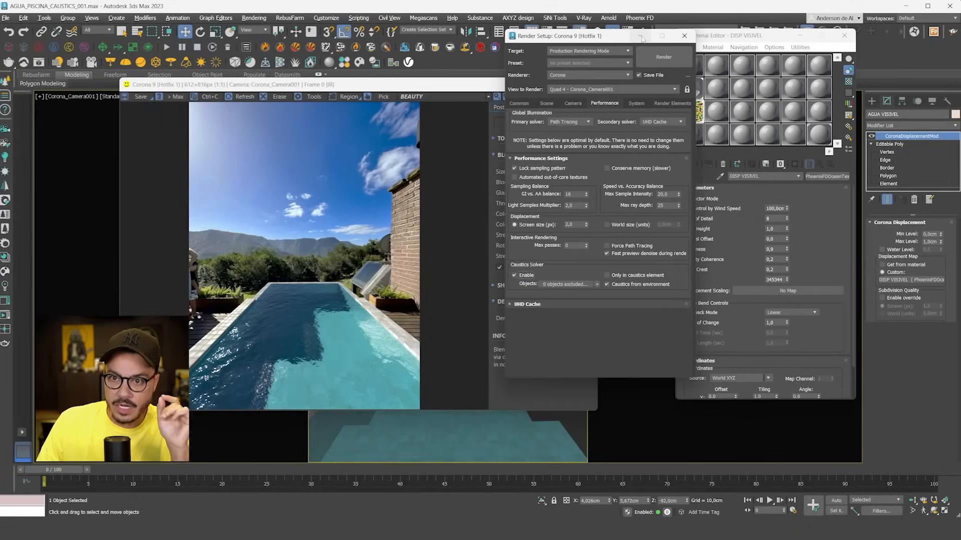
{"action": "left_click", "coordinate": [641, 37]}
Enable Caustics (slow) in the refraction settings of the AGUA VISIVEL material
{"action": "left_click", "coordinate": [694, 90]}
{"action": "left_click", "coordinate": [688, 95]}
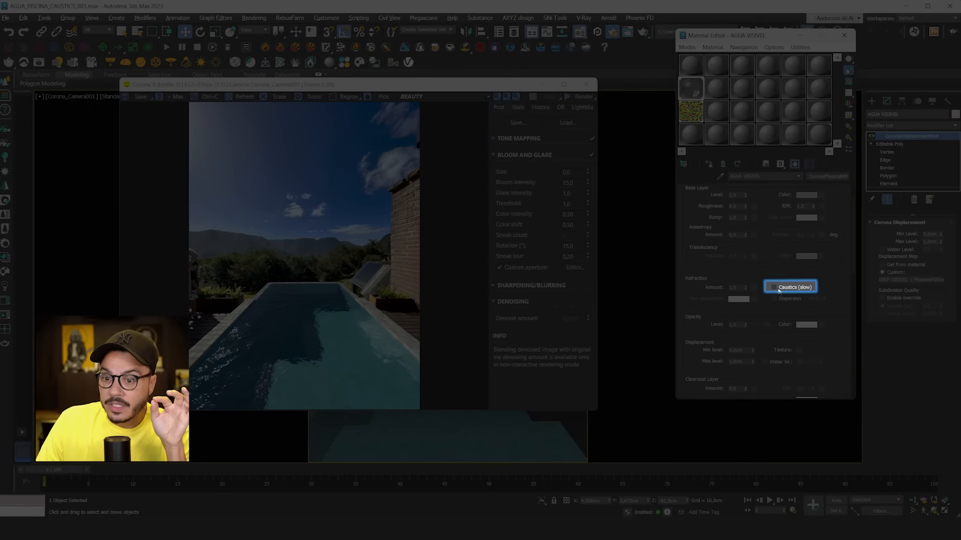
{"action": "left_click", "coordinate": [779, 288]}
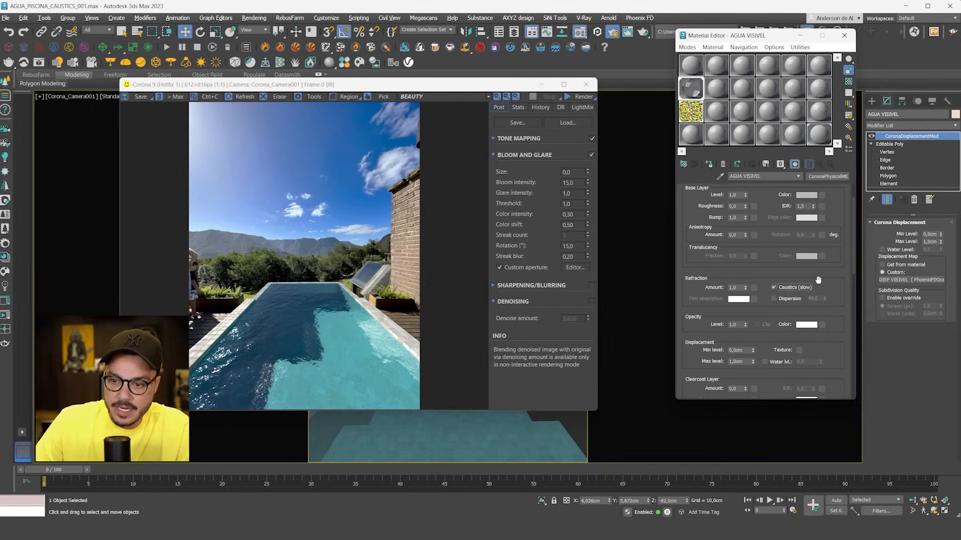
Run the interactive render, examine the caustics across the pool floor and water surface, and stop it
{"action": "left_click", "coordinate": [580, 97]}
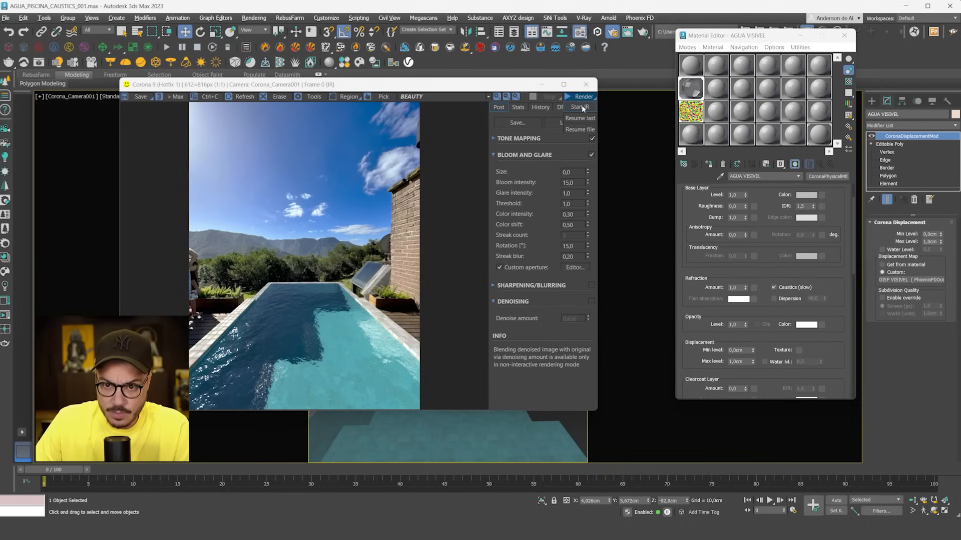
{"action": "left_click", "coordinate": [580, 108]}
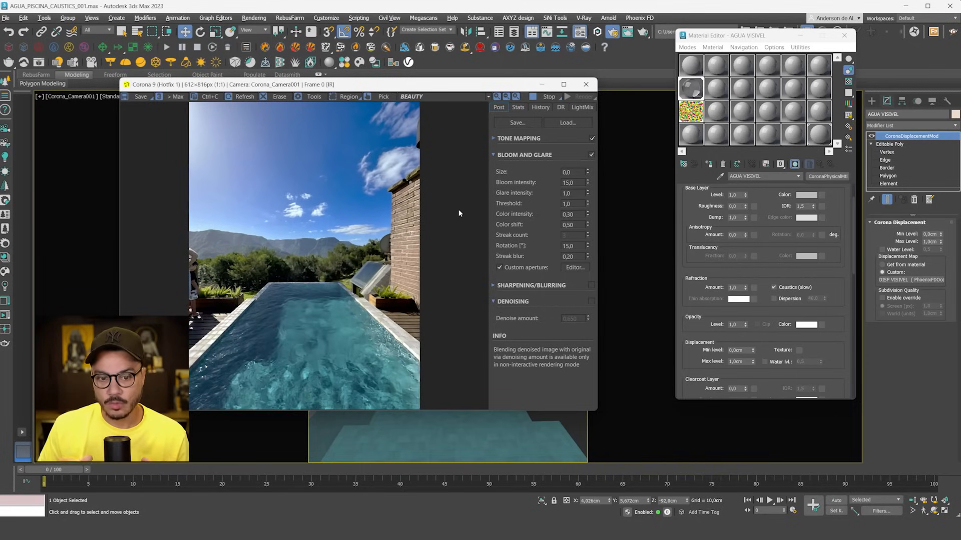
{"action": "scroll", "coordinate": [364, 371], "scroll_direction": "up", "scroll_amount": 2}
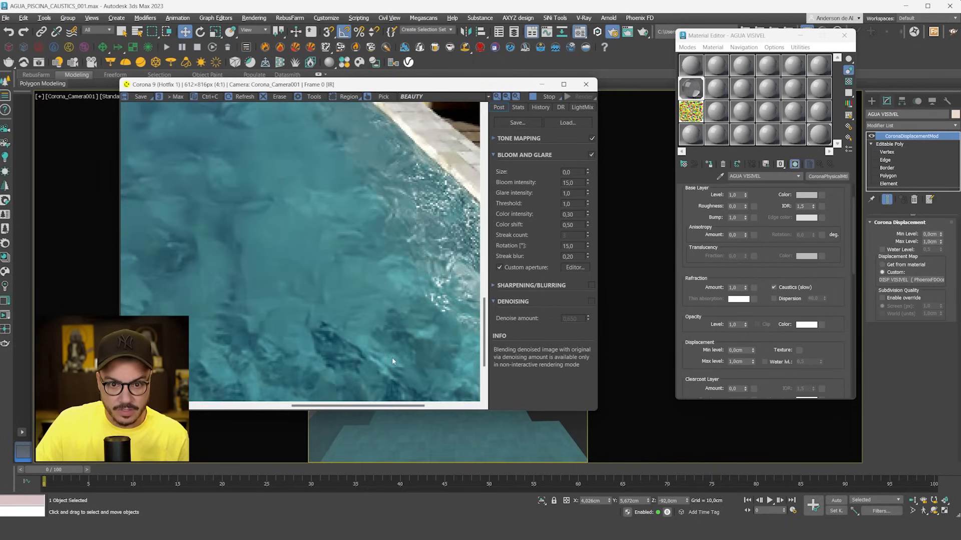
{"action": "scroll", "coordinate": [392, 357], "scroll_direction": "down", "scroll_amount": 2}
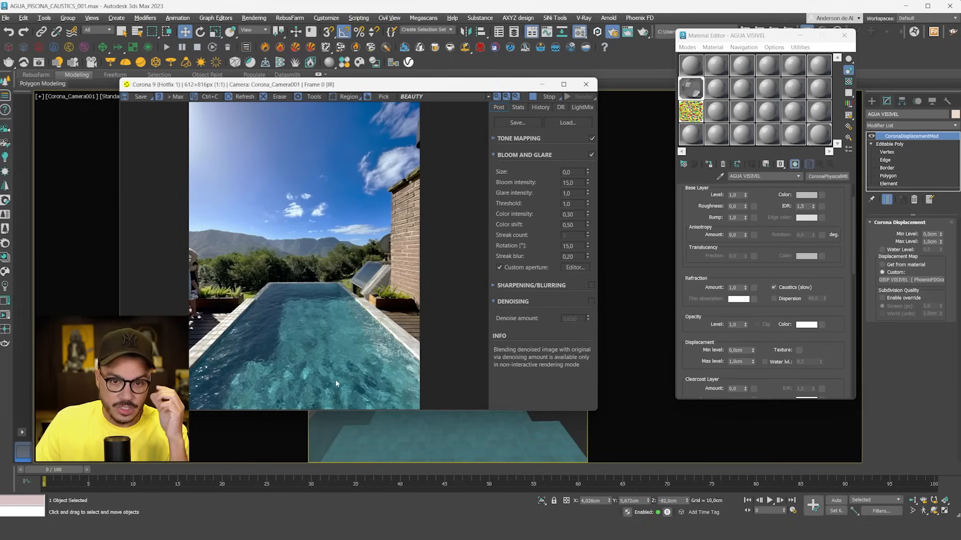
{"action": "scroll", "coordinate": [335, 383], "scroll_direction": "up", "scroll_amount": 2}
{"action": "scroll", "coordinate": [362, 267], "scroll_direction": "down", "scroll_amount": 2}
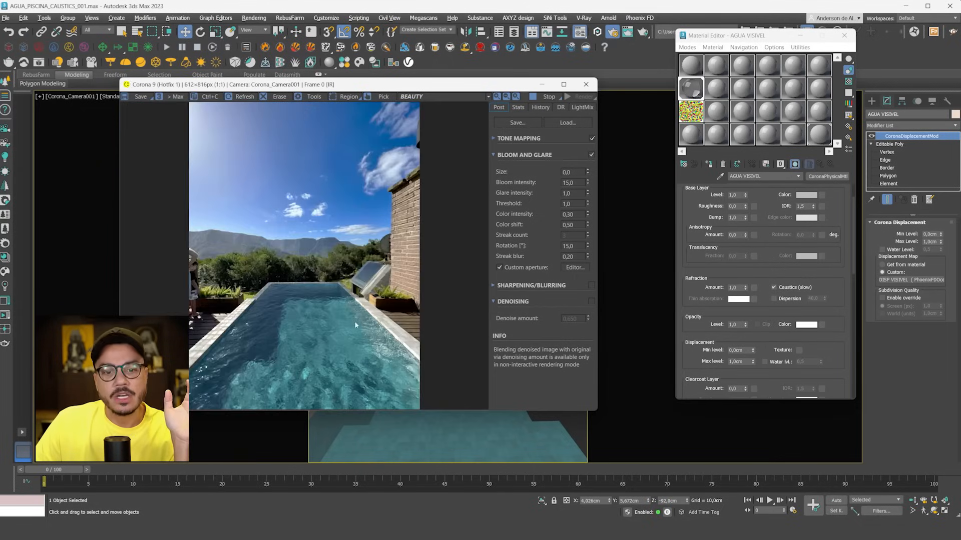
{"action": "scroll", "coordinate": [355, 341], "scroll_direction": "up", "scroll_amount": 2}
{"action": "scroll", "coordinate": [354, 337], "scroll_direction": "down", "scroll_amount": 2}
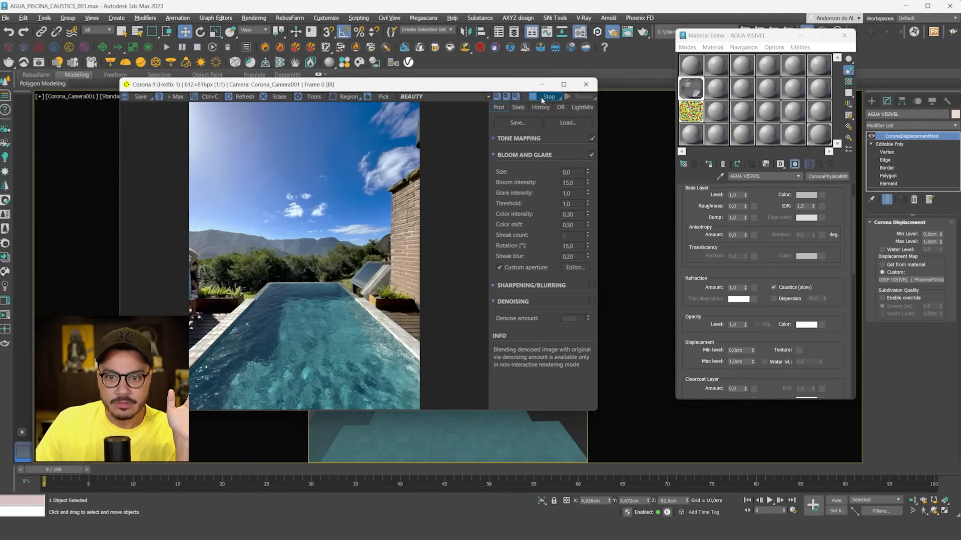
{"action": "left_click", "coordinate": [541, 98]}
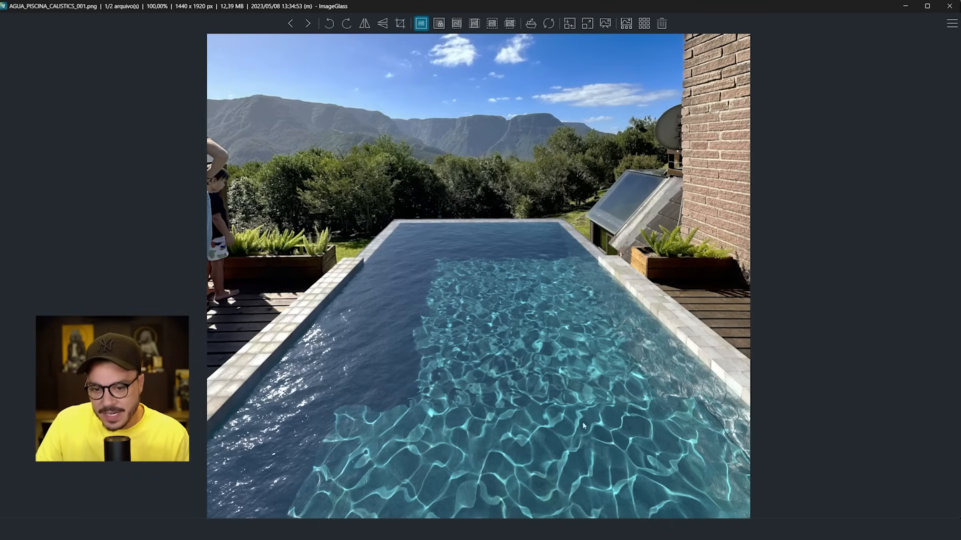
Minimize the reference image of the finished pool and close the Corona frame buffer
{"action": "left_click", "coordinate": [907, 10]}
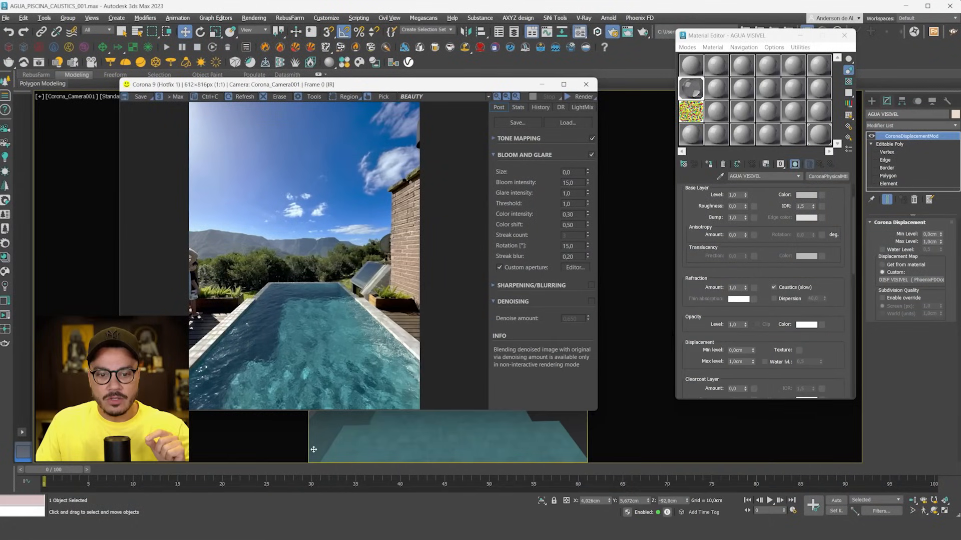
{"action": "left_click_drag", "start_coordinate": [320, 84], "coordinate": [399, 36]}
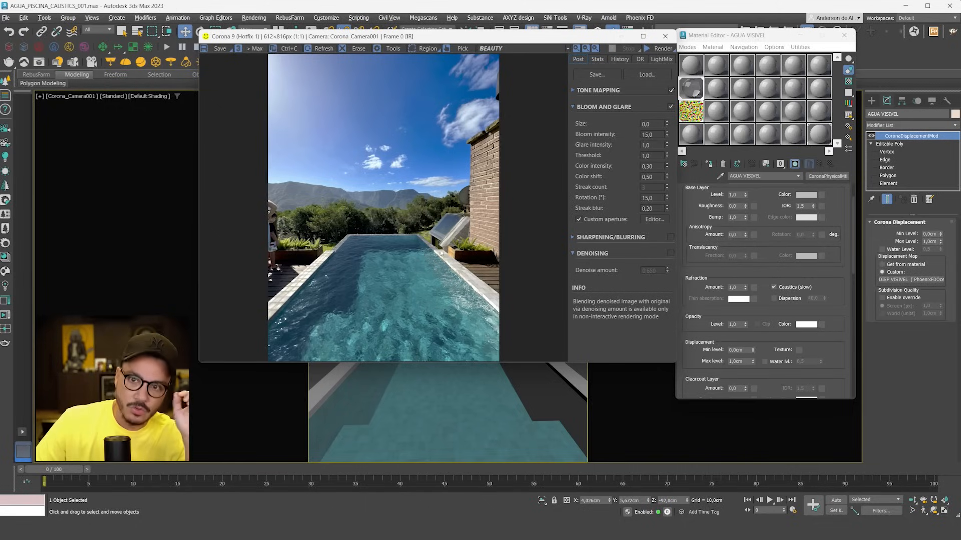
{"action": "left_click", "coordinate": [665, 37]}
Clone the AGUA VISIVEL water plane as a copy named AGUA CAUSTICS
{"action": "left_click", "coordinate": [459, 325]}
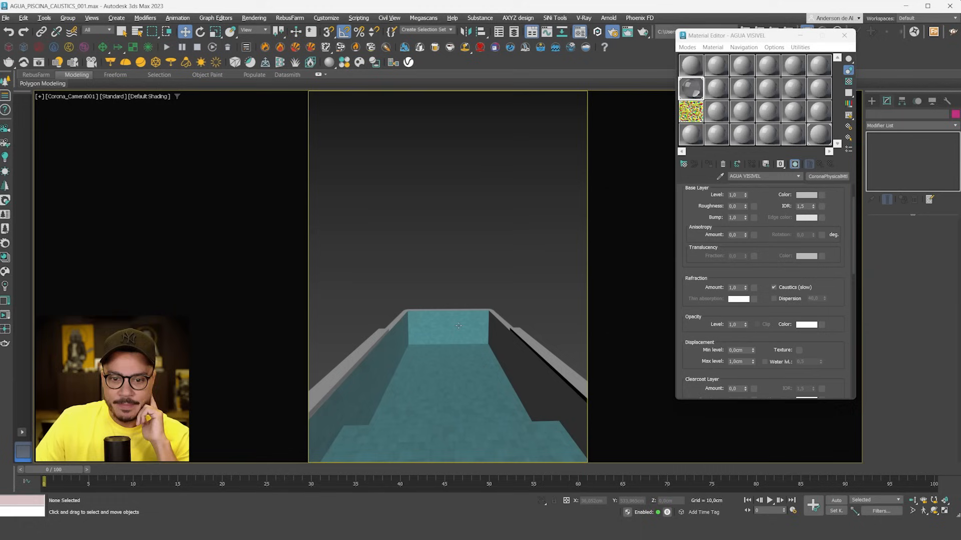
{"action": "left_click", "coordinate": [458, 326]}
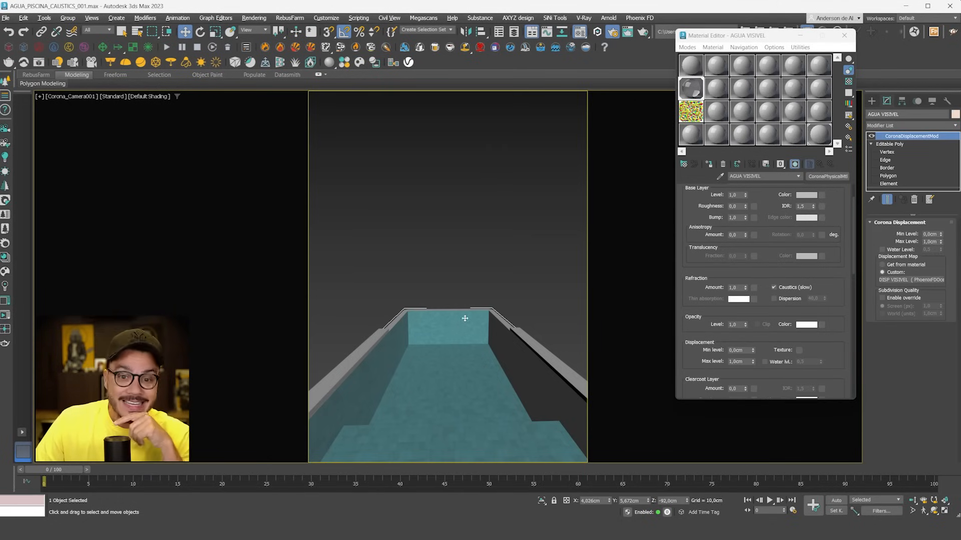
{"action": "right_click", "coordinate": [445, 331]}
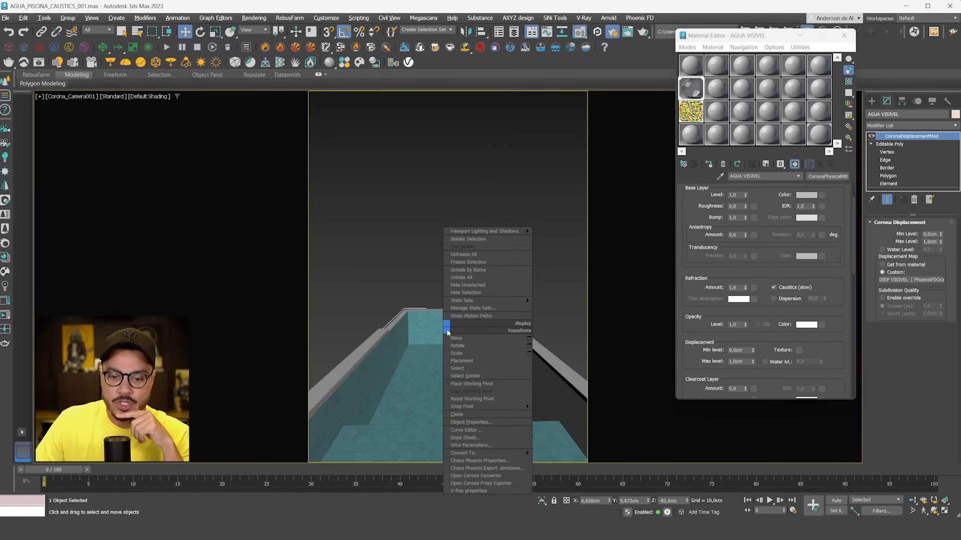
{"action": "left_click", "coordinate": [479, 413]}
{"action": "double_click", "coordinate": [450, 283]}
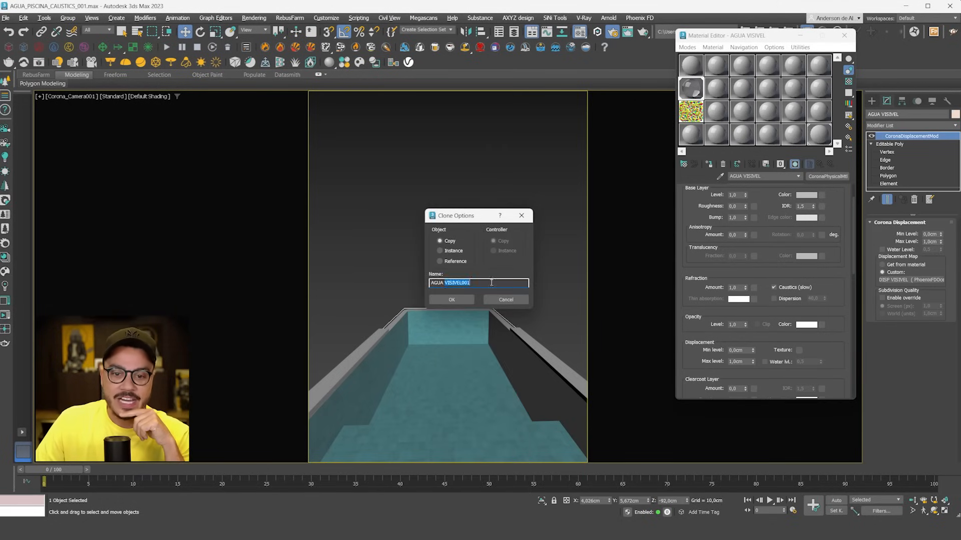
{"action": "type", "text": "CAUSTICS"}
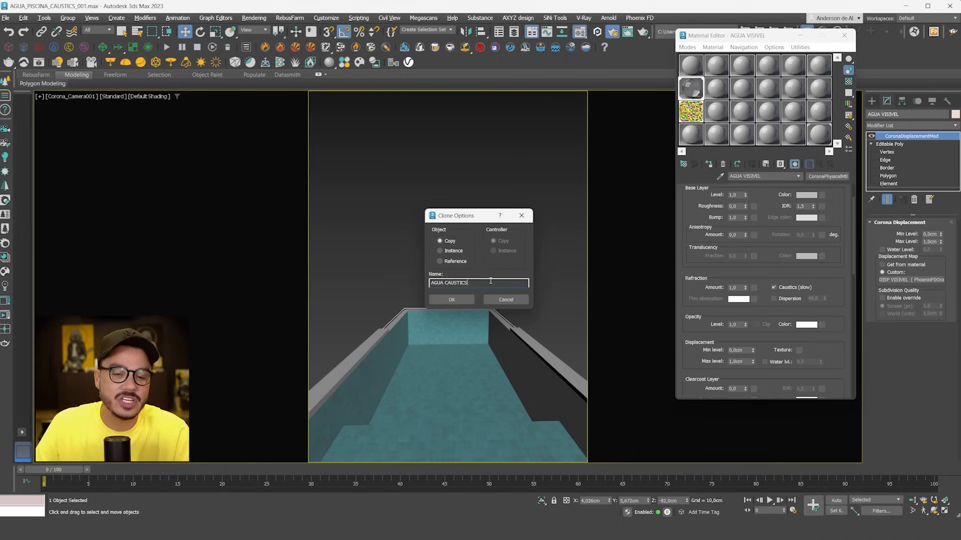
{"action": "left_click", "coordinate": [450, 300]}
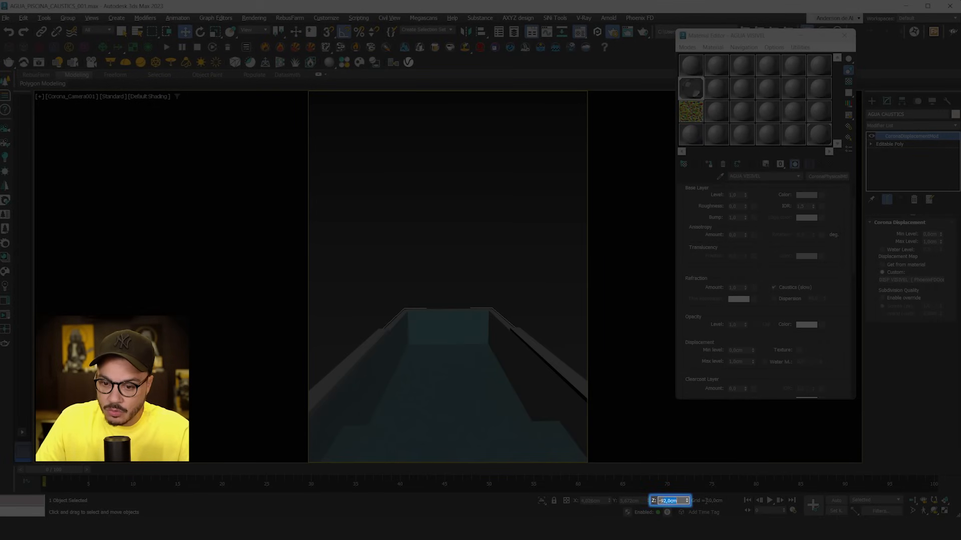
Set the Z position of AGUA CAUSTICS to -95 cm and check both water planes in a front wireframe view
{"action": "type", "text": "-95"}
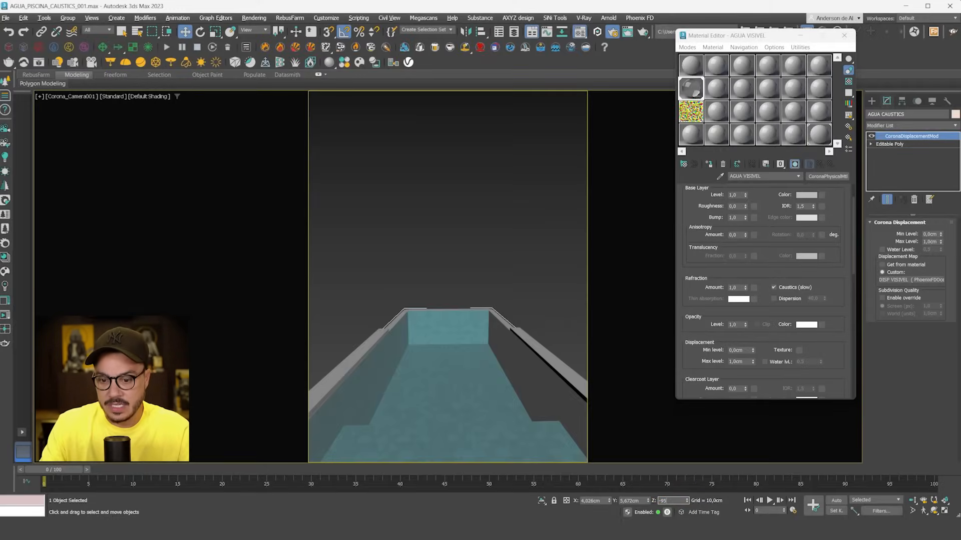
{"action": "key", "text": "Return"}
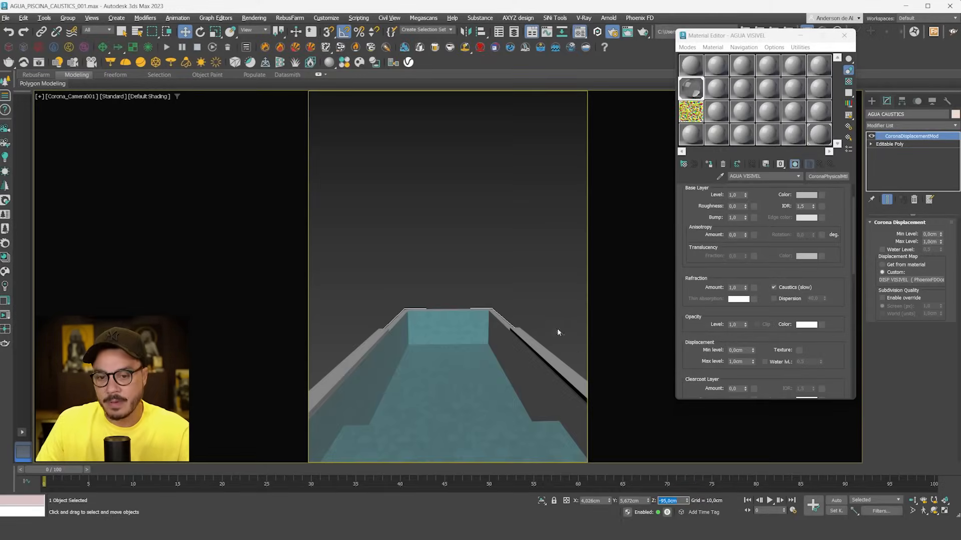
{"action": "left_click", "coordinate": [520, 256]}
{"action": "key", "text": "f"}
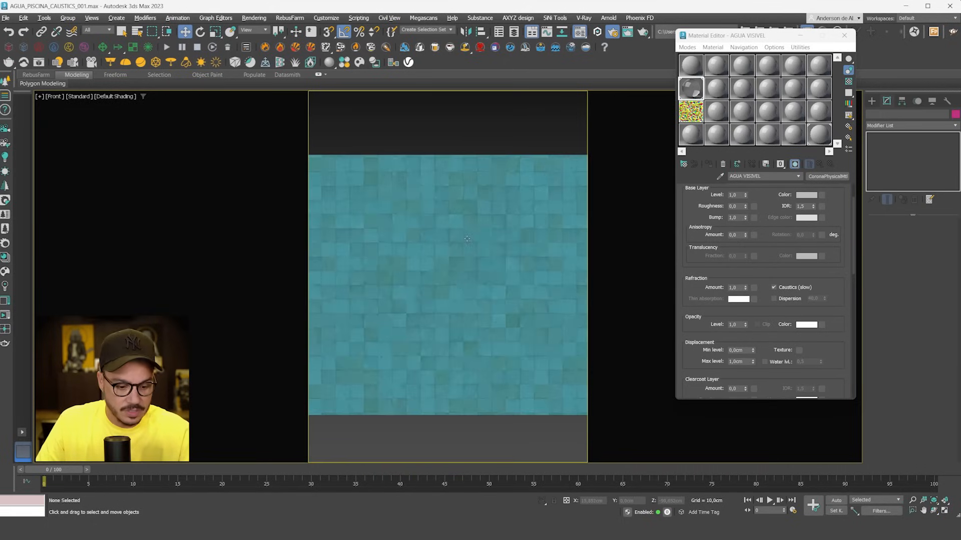
{"action": "key", "text": "F3"}
{"action": "scroll", "coordinate": [457, 315], "scroll_direction": "up", "scroll_amount": 8}
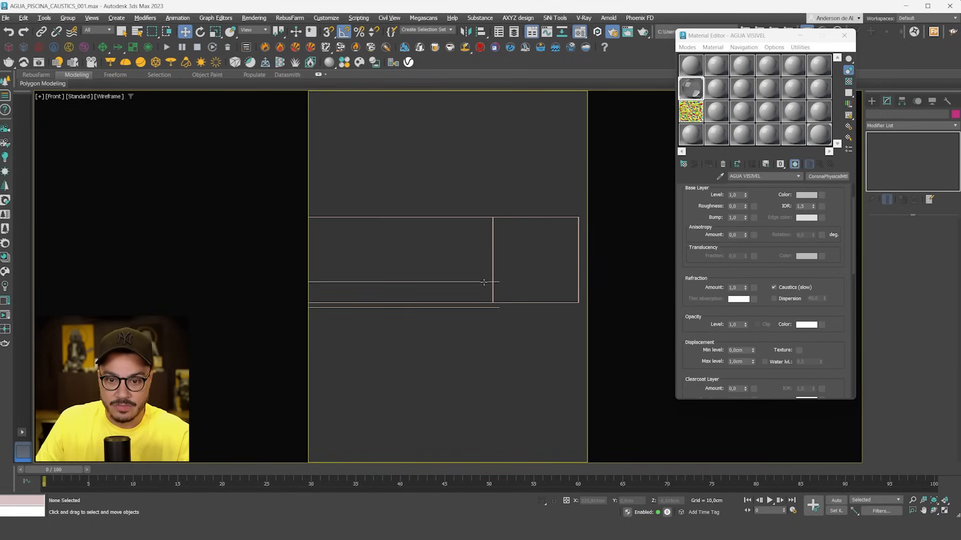
{"action": "scroll", "coordinate": [500, 323], "scroll_direction": "up", "scroll_amount": 5}
{"action": "key", "text": "c"}
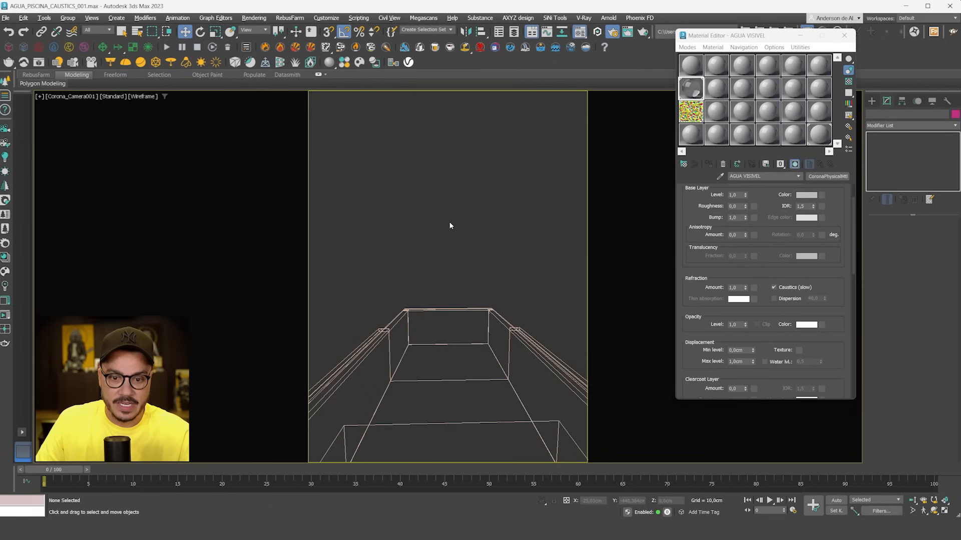
{"action": "key", "text": "F3"}
Select the AGUA VISIVEL water plane and hide it
{"action": "left_click", "coordinate": [464, 371]}
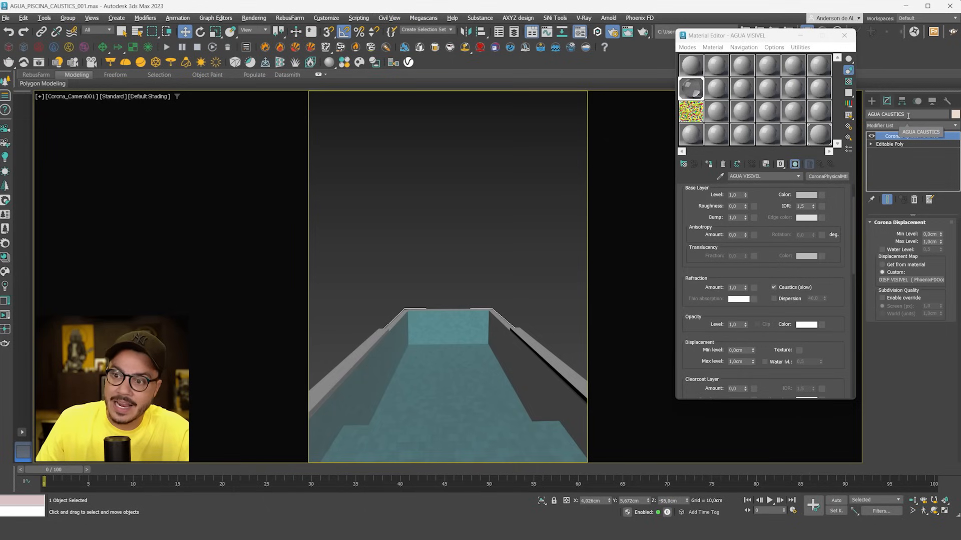
{"action": "left_click", "coordinate": [507, 264]}
{"action": "left_click", "coordinate": [493, 331]}
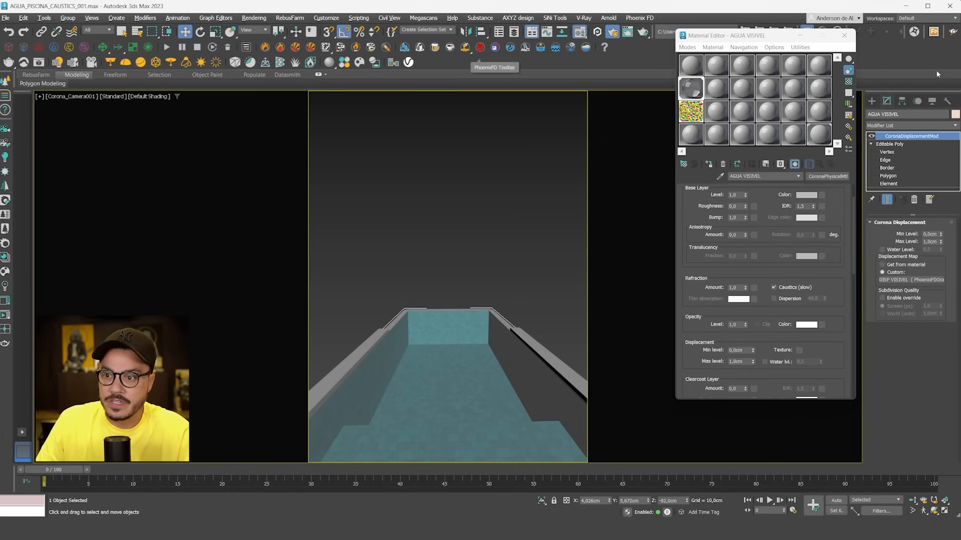
{"action": "left_click", "coordinate": [931, 101]}
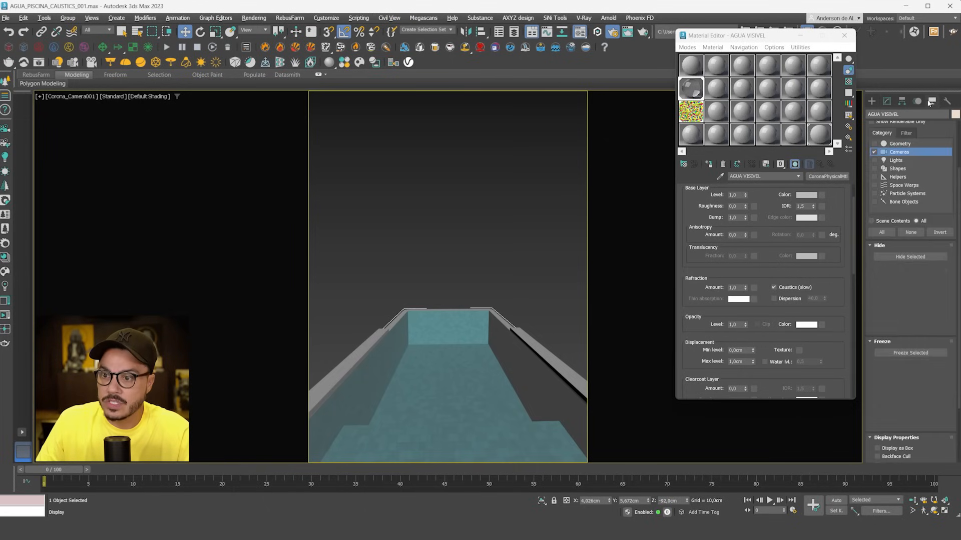
{"action": "left_click", "coordinate": [913, 258]}
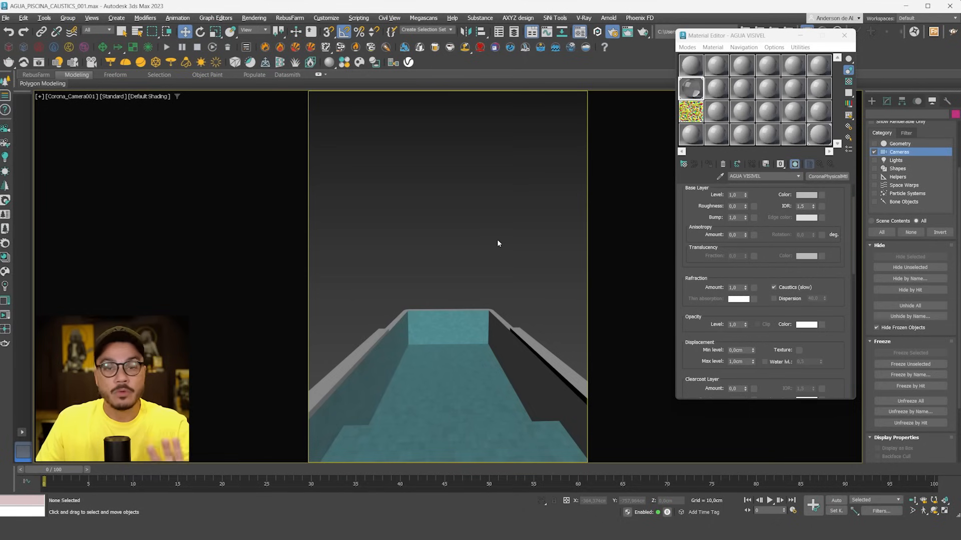
Select the AGUA CAUSTICS plane and copy the AGUA VISIVEL material into the empty sample slot beside it
{"action": "left_click", "coordinate": [431, 378]}
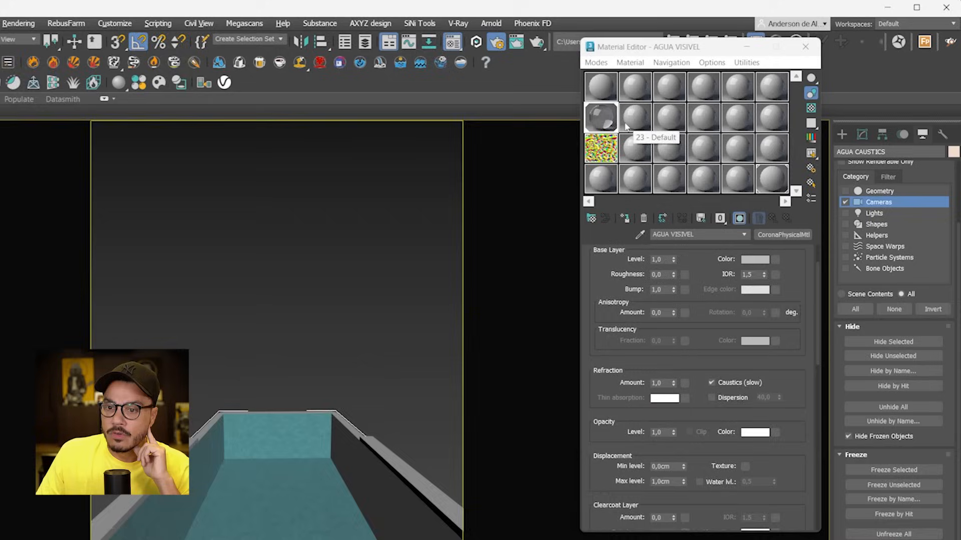
{"action": "double_click", "coordinate": [602, 117]}
{"action": "left_click", "coordinate": [450, 118]}
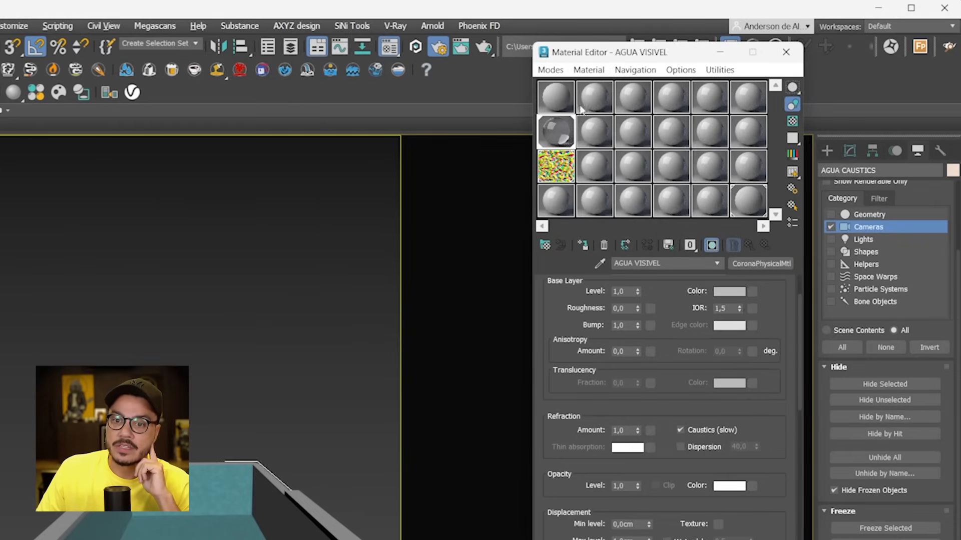
{"action": "left_click_drag", "start_coordinate": [557, 133], "coordinate": [605, 135]}
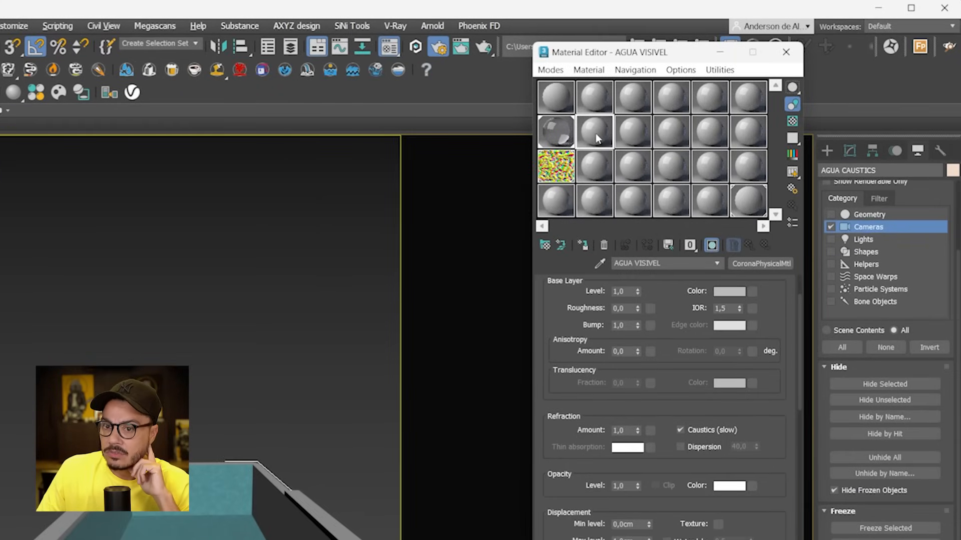
Rename the copied water material AGUA CAUSTICS and assign it to the selected caustics plane
{"action": "left_click_drag", "start_coordinate": [639, 263], "coordinate": [802, 265]}
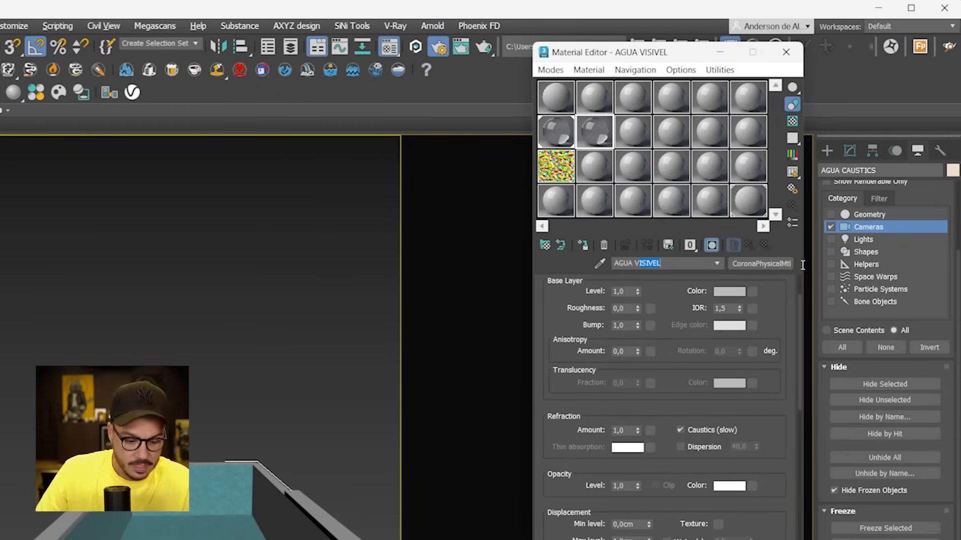
{"action": "key", "text": "BackSpace"}
{"action": "key", "text": "BackSpace"}
{"action": "type", "text": "CAUST"}
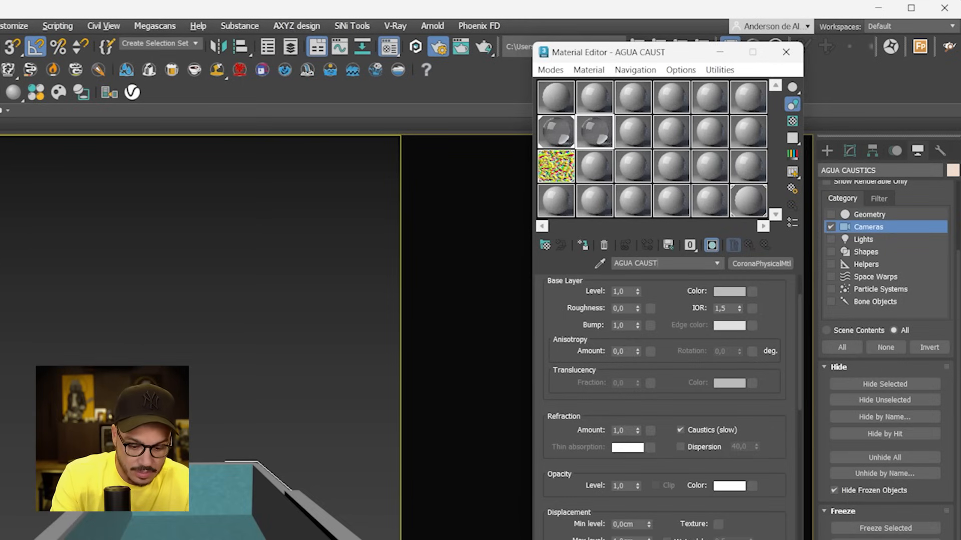
{"action": "type", "text": "ICS"}
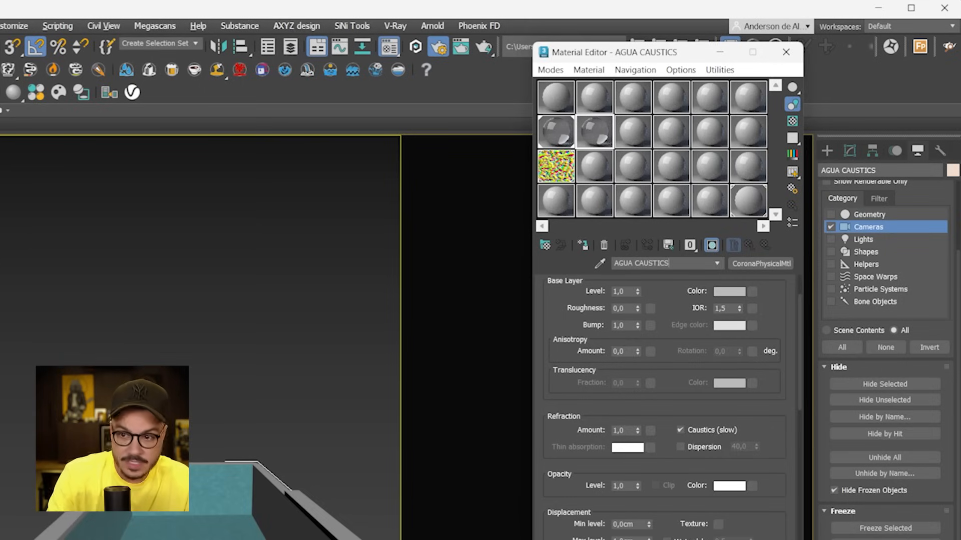
{"action": "left_click", "coordinate": [582, 246]}
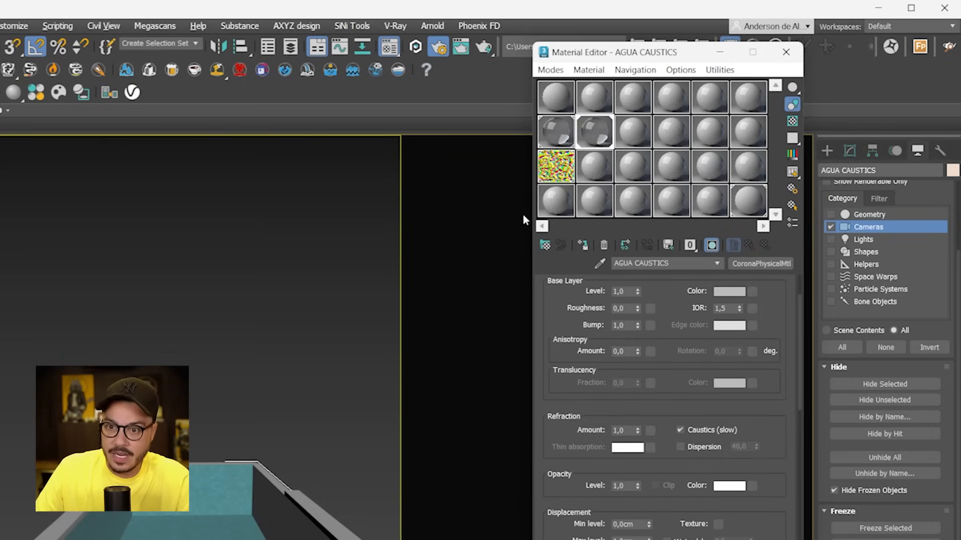
Copy the DISP VISIVEL ocean texture map into the neighbouring empty slot and rename the copy DISP CAUSTICS
{"action": "left_click", "coordinate": [548, 176]}
{"action": "left_click_drag", "start_coordinate": [550, 167], "coordinate": [594, 168]}
{"action": "double_click", "coordinate": [645, 264]}
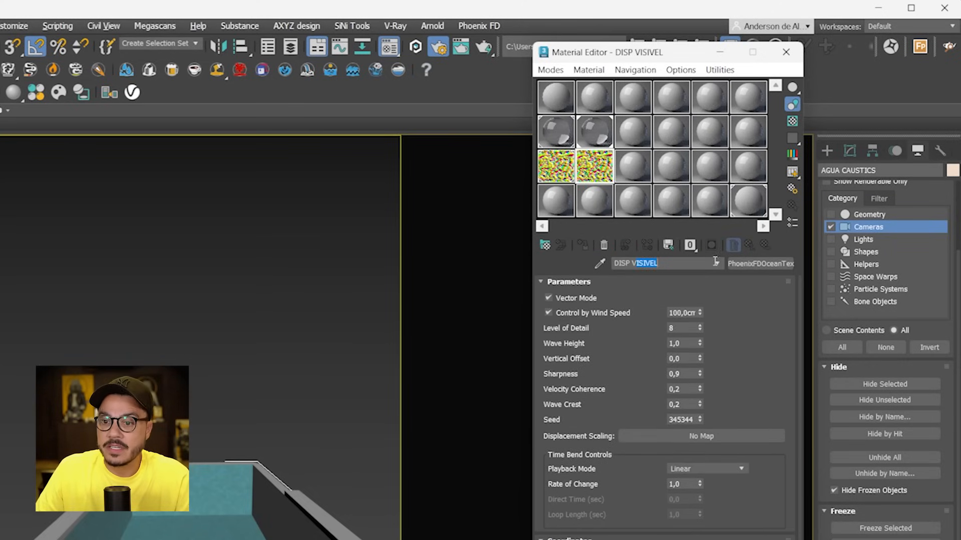
{"action": "type", "text": "CAUSTICS"}
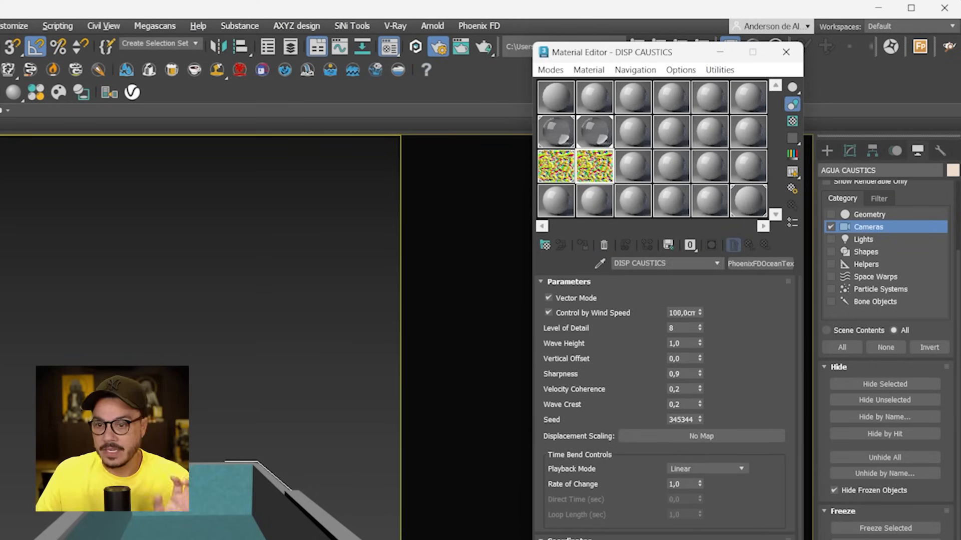
{"action": "key", "text": "Return"}
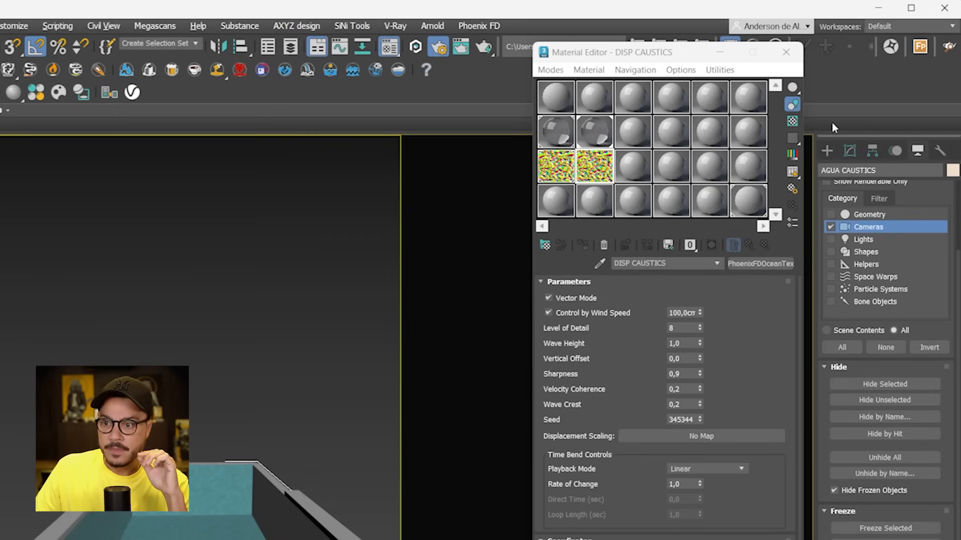
Replace the custom displacement map in the AGUA CAUSTICS plane's CoronaDisplacementMod with the DISP CAUSTICS map
{"action": "left_click", "coordinate": [842, 147]}
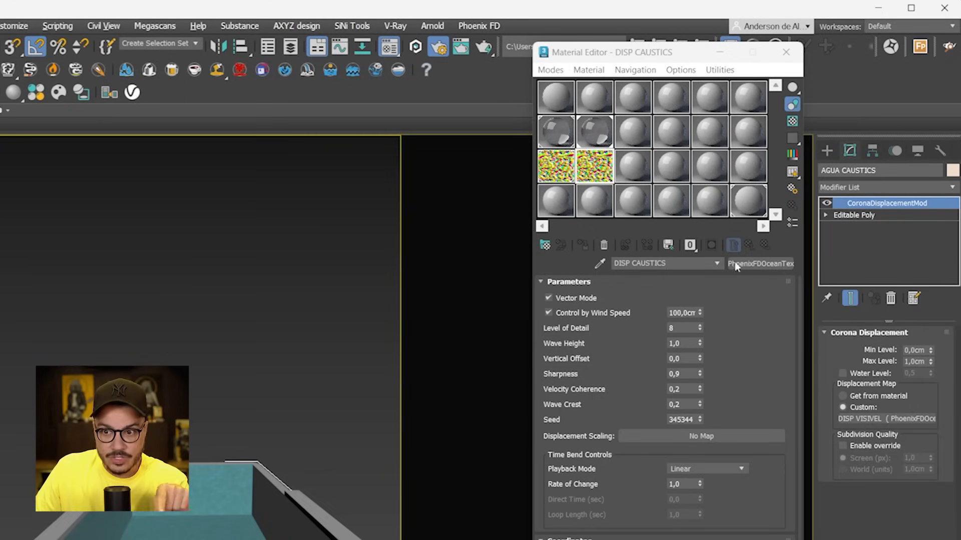
{"action": "left_click_drag", "start_coordinate": [593, 168], "coordinate": [896, 418]}
{"action": "left_click", "coordinate": [212, 437]}
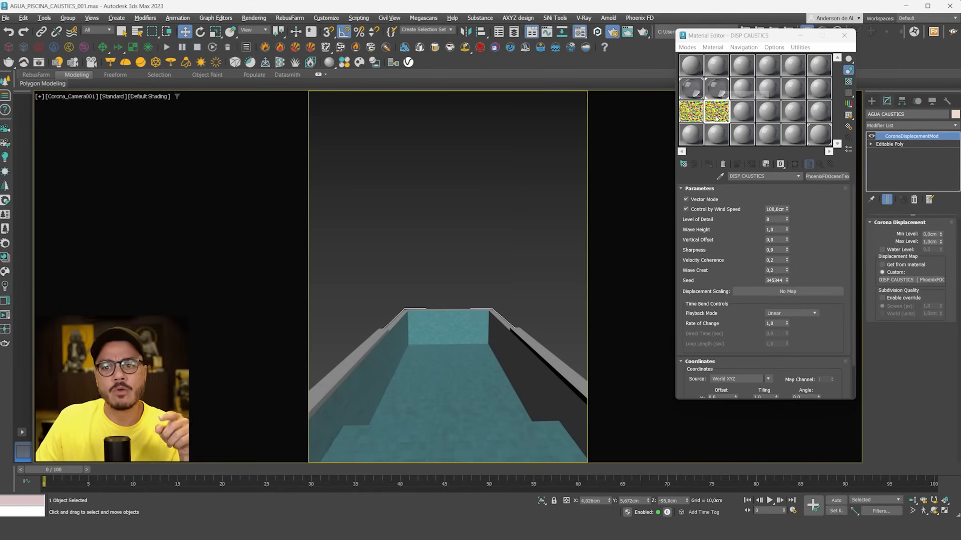
Run an interactive Corona render to check the pool water, stop it and minimize the frame buffer
{"action": "left_click", "coordinate": [5, 315]}
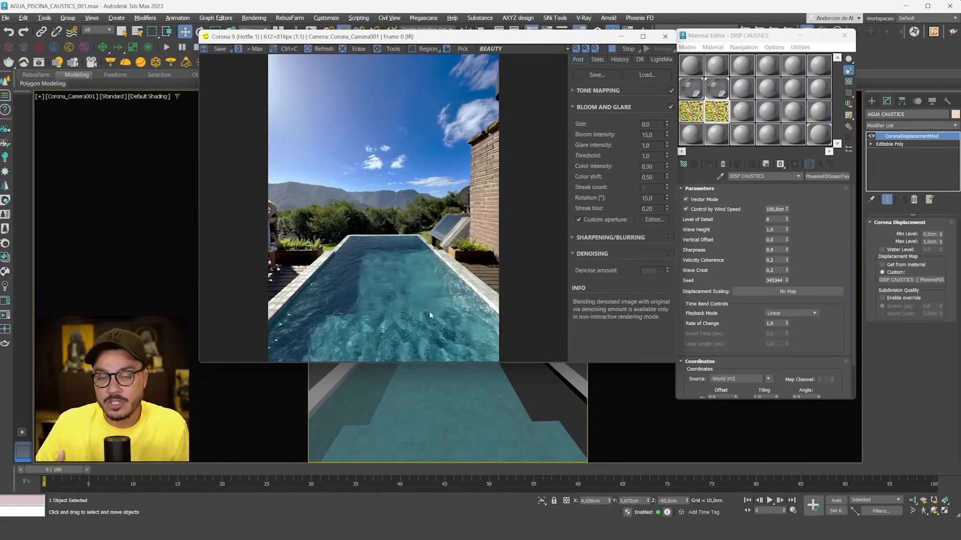
{"action": "left_click", "coordinate": [624, 49]}
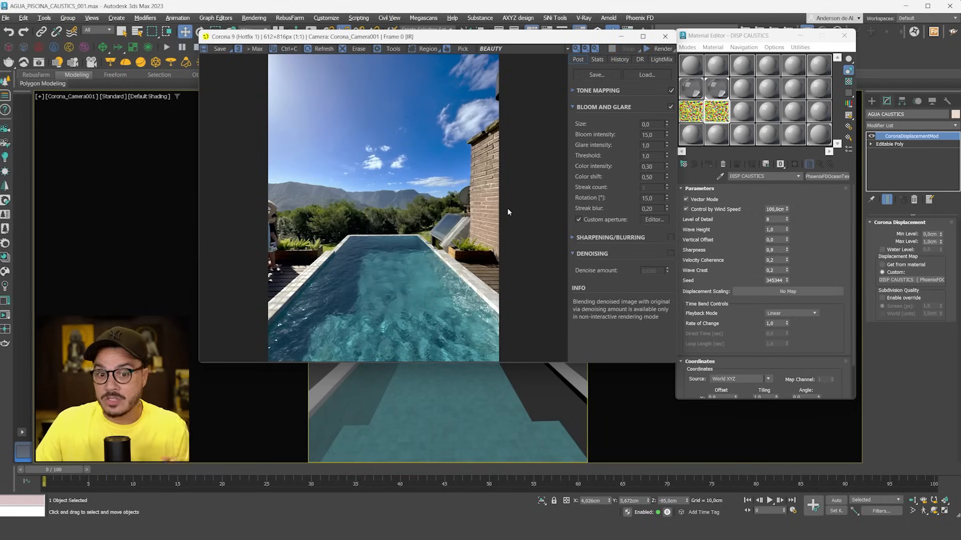
{"action": "left_click", "coordinate": [621, 38]}
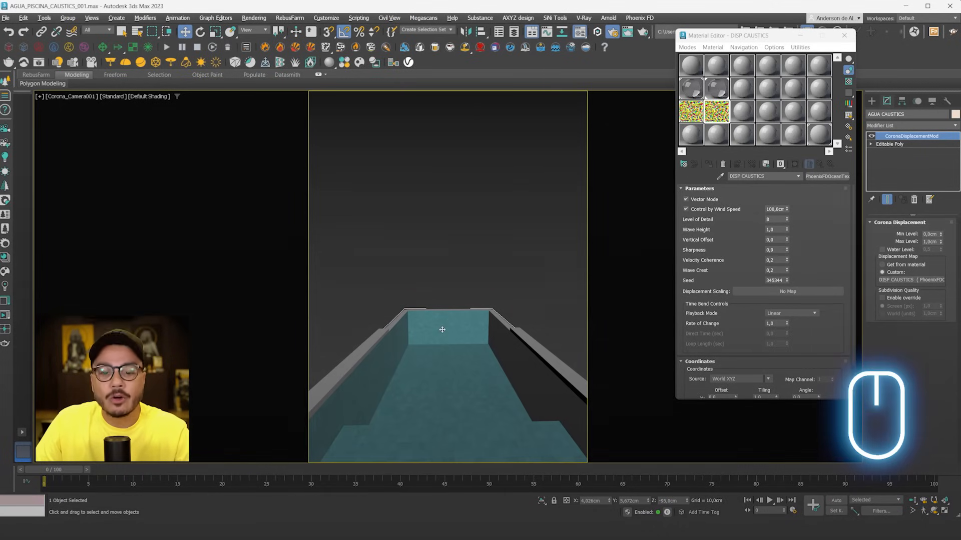
Turn off Visible to Camera in the object properties of the AGUA CAUSTICS plane
{"action": "right_click", "coordinate": [442, 329]}
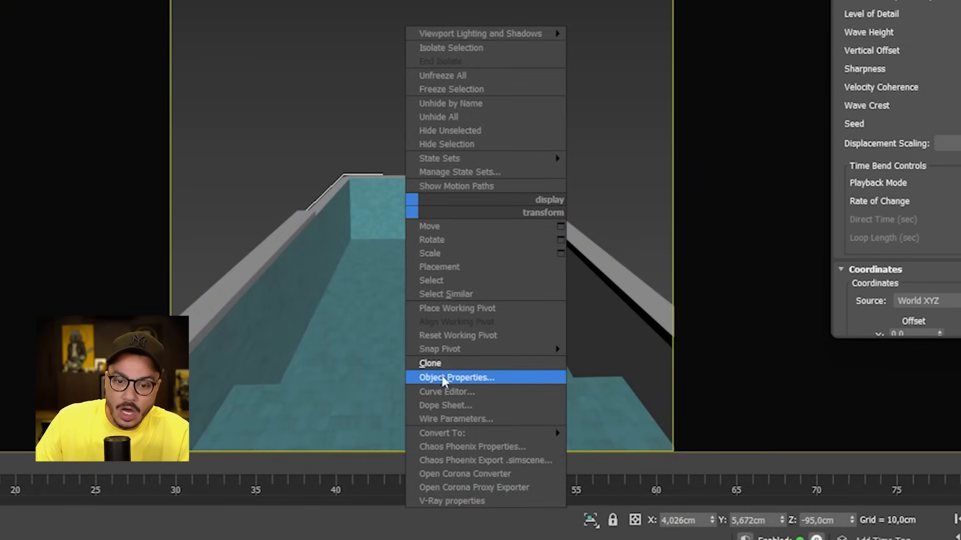
{"action": "left_click", "coordinate": [485, 381]}
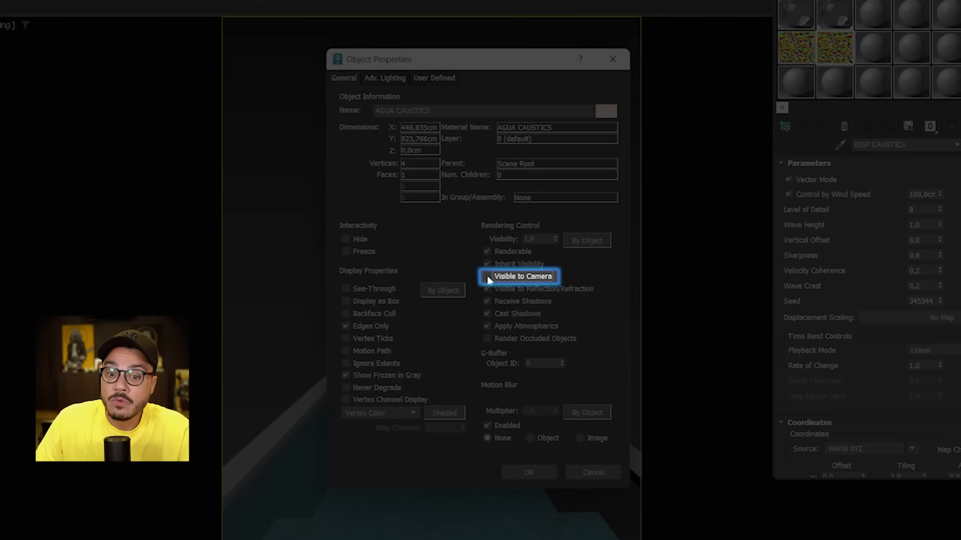
{"action": "left_click", "coordinate": [489, 278]}
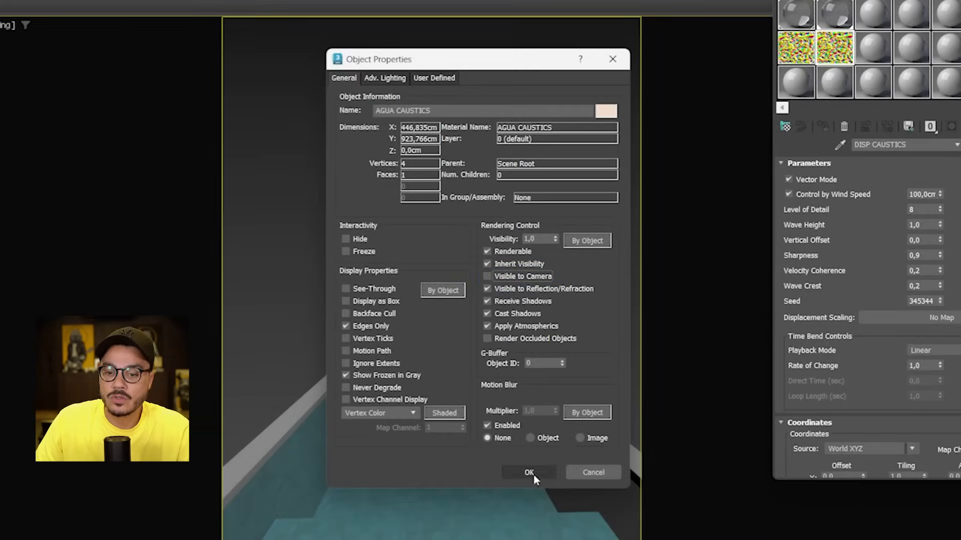
{"action": "left_click", "coordinate": [533, 475]}
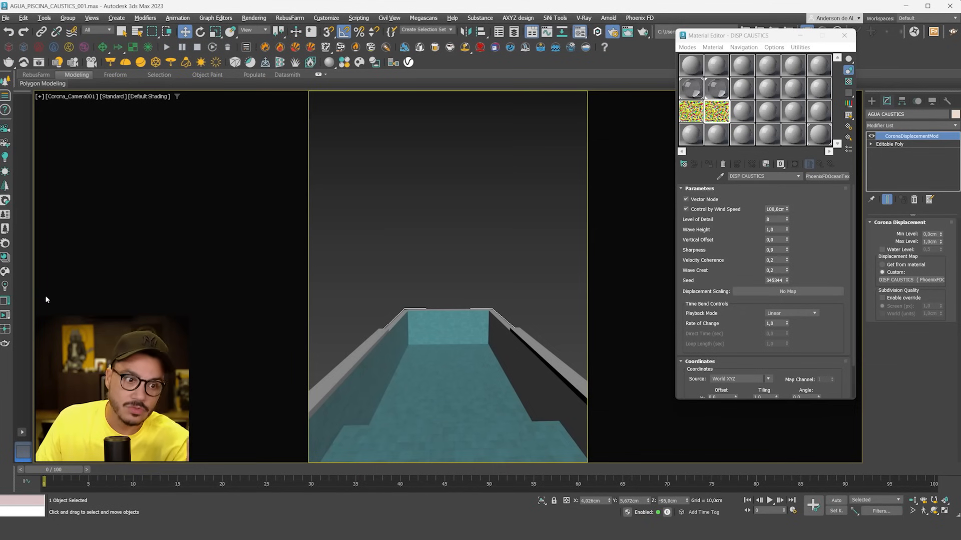
Render interactively, examine the caustics on the pool floor and walls against the reference image, and stop the render
{"action": "left_click", "coordinate": [5, 315]}
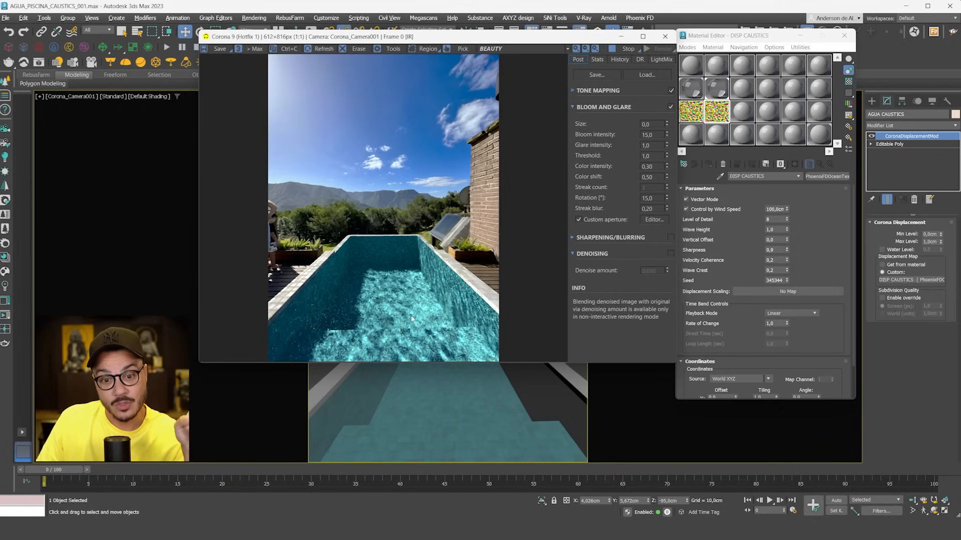
{"action": "scroll", "coordinate": [441, 325], "scroll_direction": "up", "scroll_amount": 1}
{"action": "scroll", "coordinate": [442, 323], "scroll_direction": "up", "scroll_amount": 1}
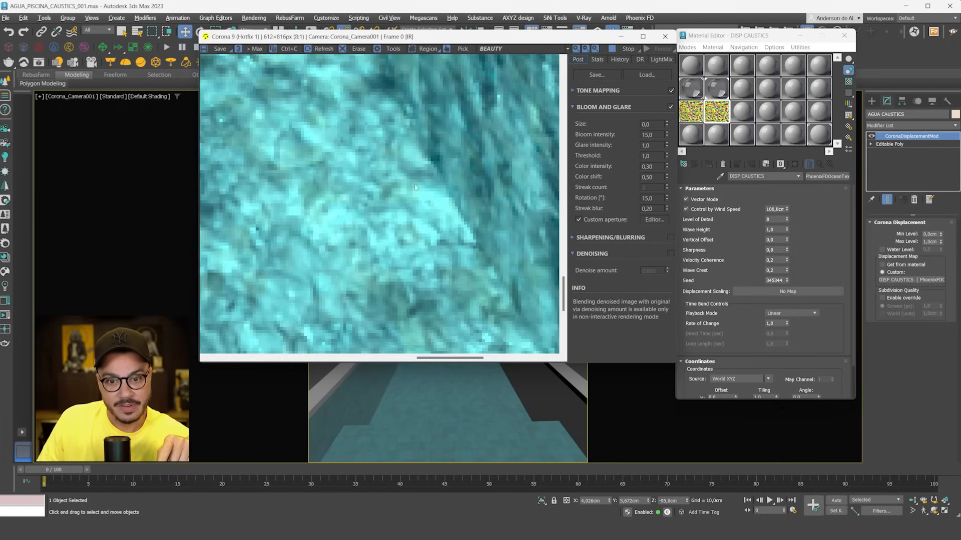
{"action": "scroll", "coordinate": [442, 233], "scroll_direction": "down", "scroll_amount": 1}
{"action": "scroll", "coordinate": [441, 233], "scroll_direction": "down", "scroll_amount": 1}
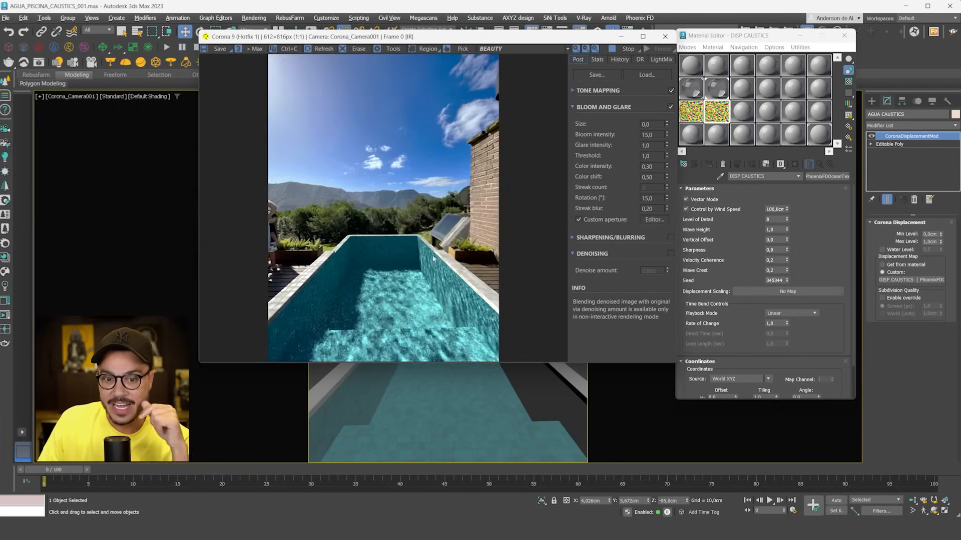
{"action": "scroll", "coordinate": [443, 288], "scroll_direction": "up", "scroll_amount": 2}
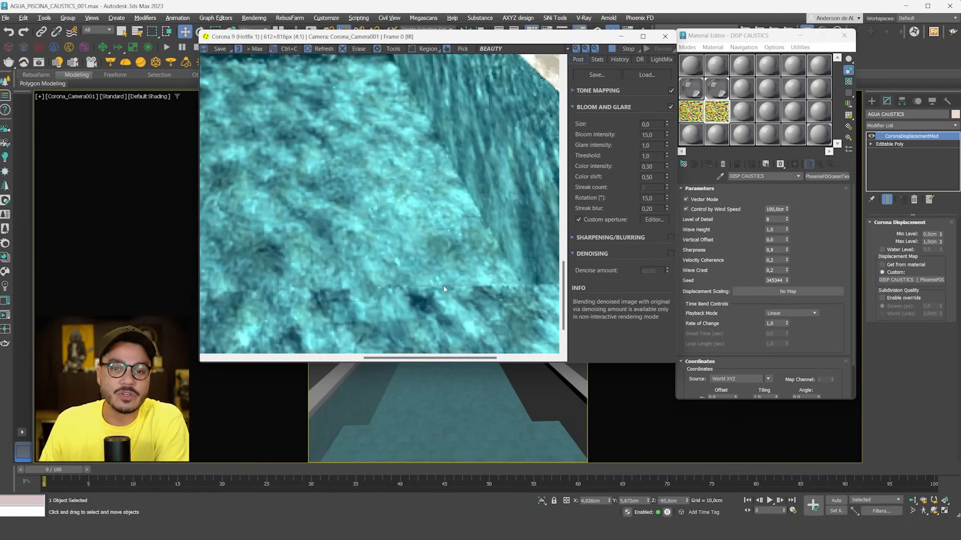
{"action": "scroll", "coordinate": [443, 288], "scroll_direction": "down", "scroll_amount": 2}
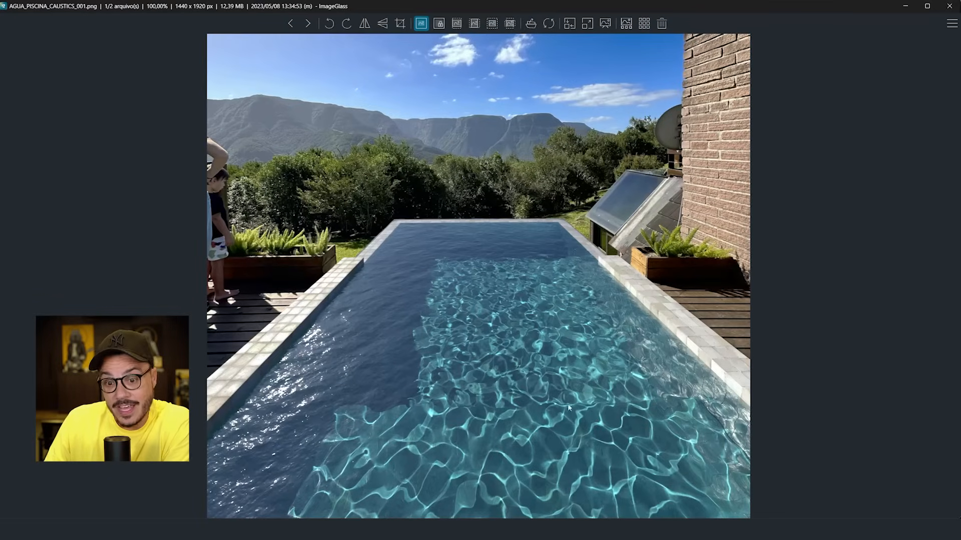
{"action": "left_click", "coordinate": [909, 10]}
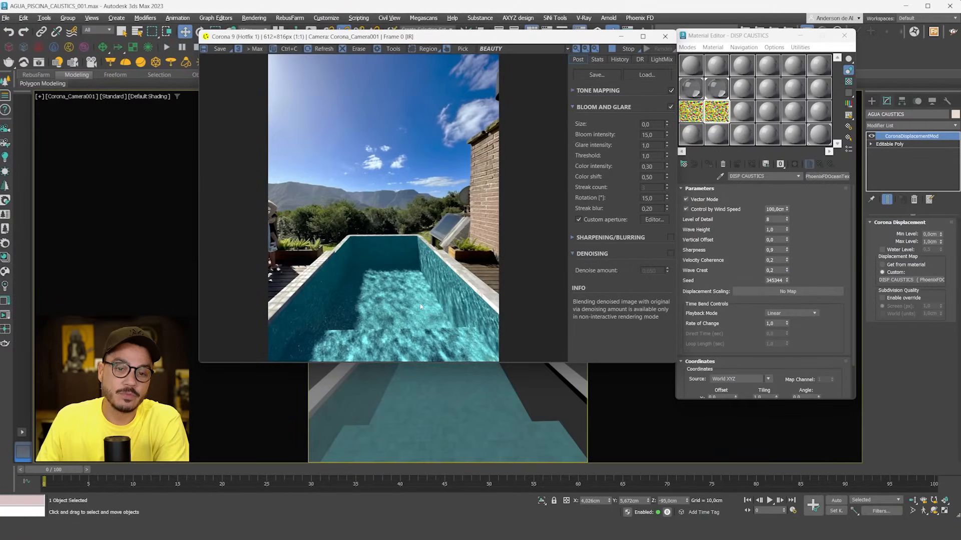
{"action": "left_click", "coordinate": [615, 48]}
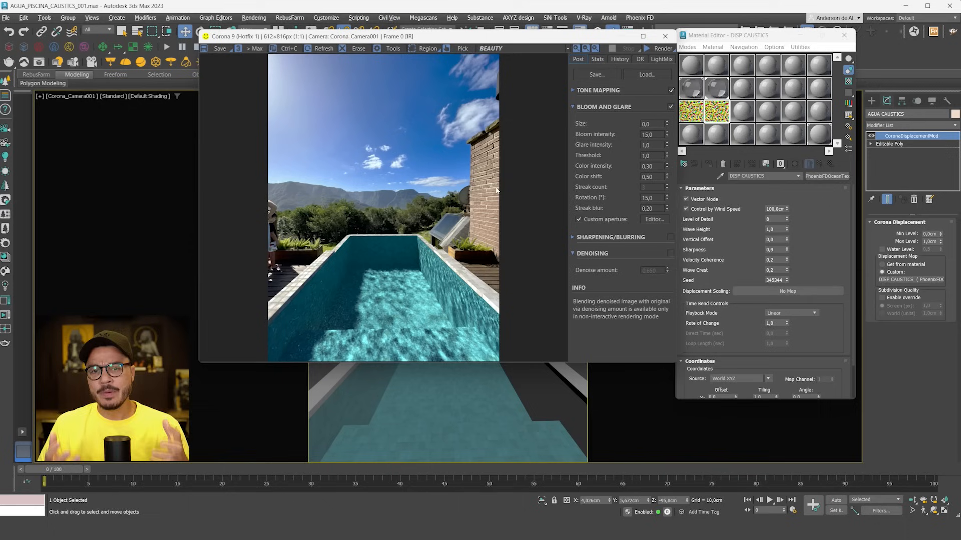
Set the Level of Detail of the DISP CAUSTICS map to 1, checking the pattern in an enlarged map preview
{"action": "double_click", "coordinate": [716, 114]}
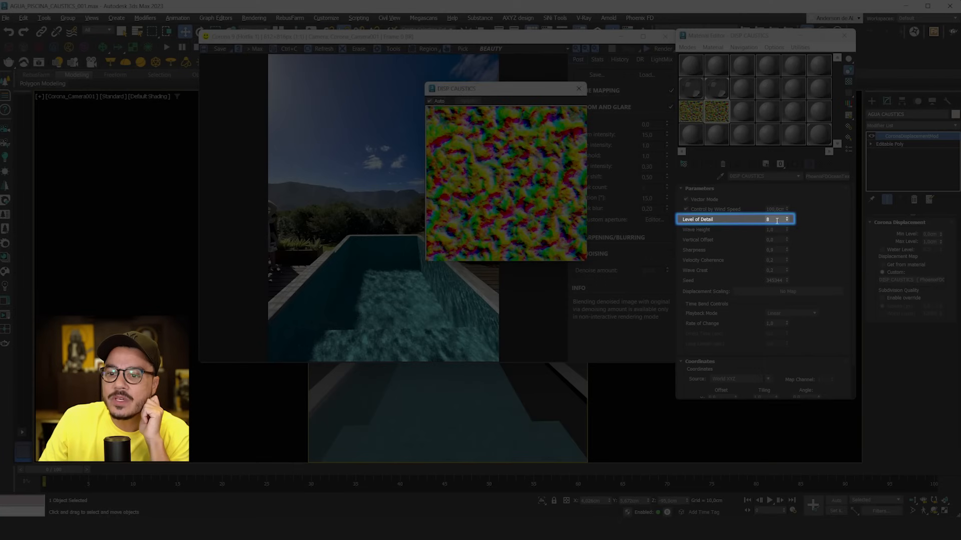
{"action": "double_click", "coordinate": [775, 220]}
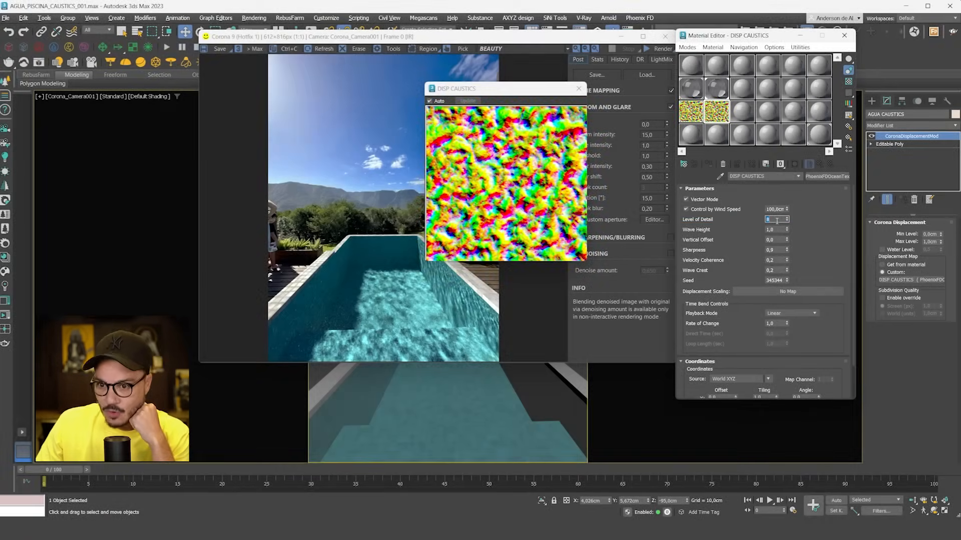
{"action": "type", "text": "1"}
{"action": "key", "text": "Return"}
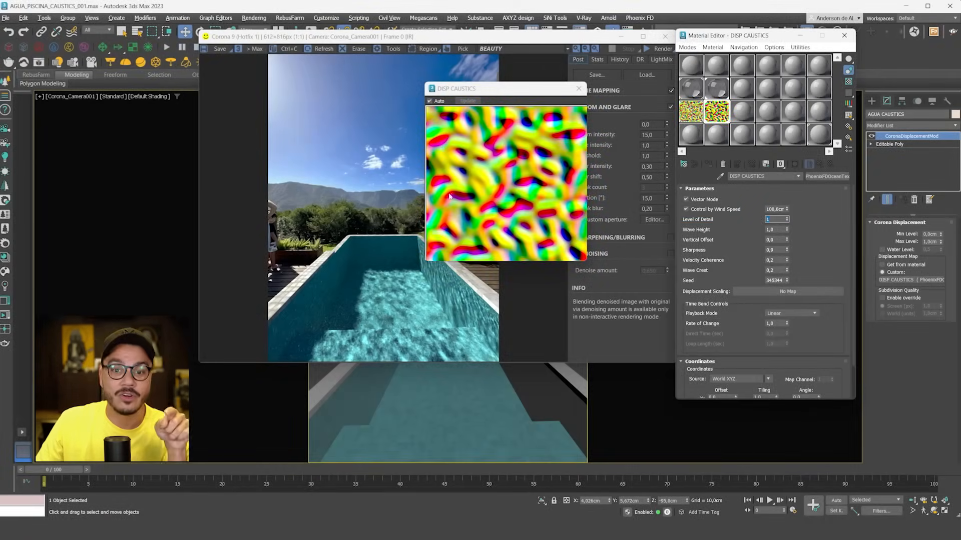
{"action": "left_click", "coordinate": [579, 89]}
Restart the interactive render, inspect the caustics pattern on the pool floor up close, and stop the render
{"action": "mouse_move", "coordinate": [500, 37]}
{"action": "left_mouse_down"}
{"action": "mouse_move", "coordinate": [421, 43]}
{"action": "mouse_move", "coordinate": [531, 18]}
{"action": "mouse_move", "coordinate": [504, 25]}
{"action": "left_mouse_up"}
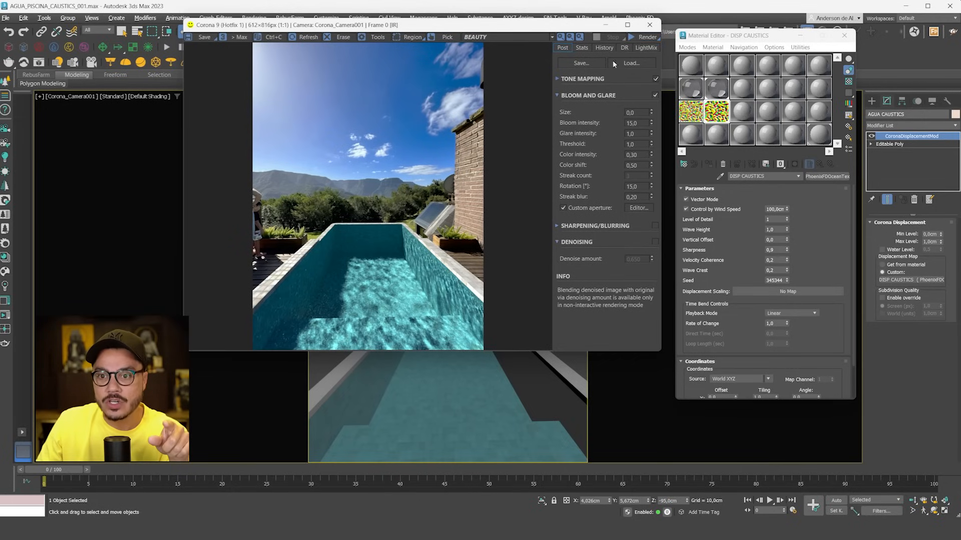
{"action": "left_click", "coordinate": [657, 40]}
{"action": "left_click", "coordinate": [651, 47]}
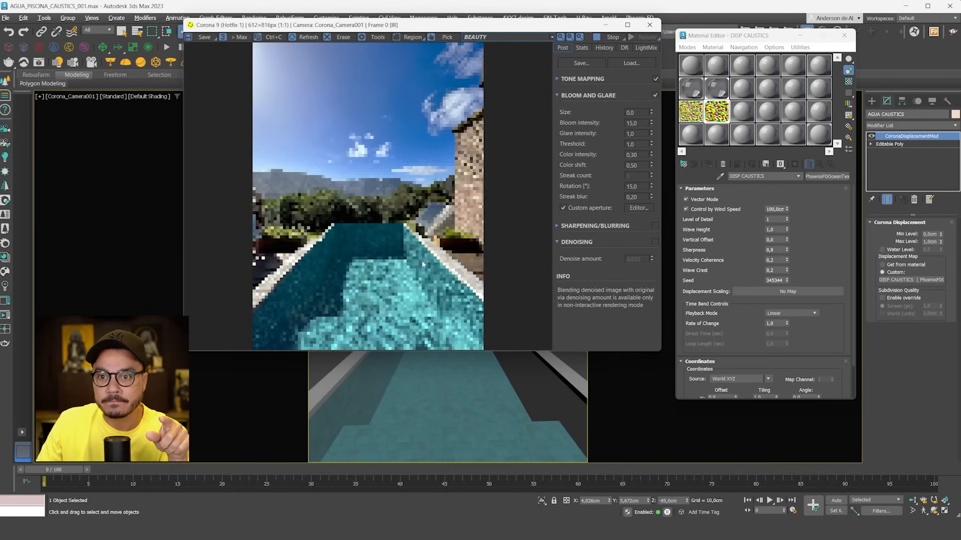
{"action": "scroll", "coordinate": [415, 314], "scroll_direction": "up", "scroll_amount": 1}
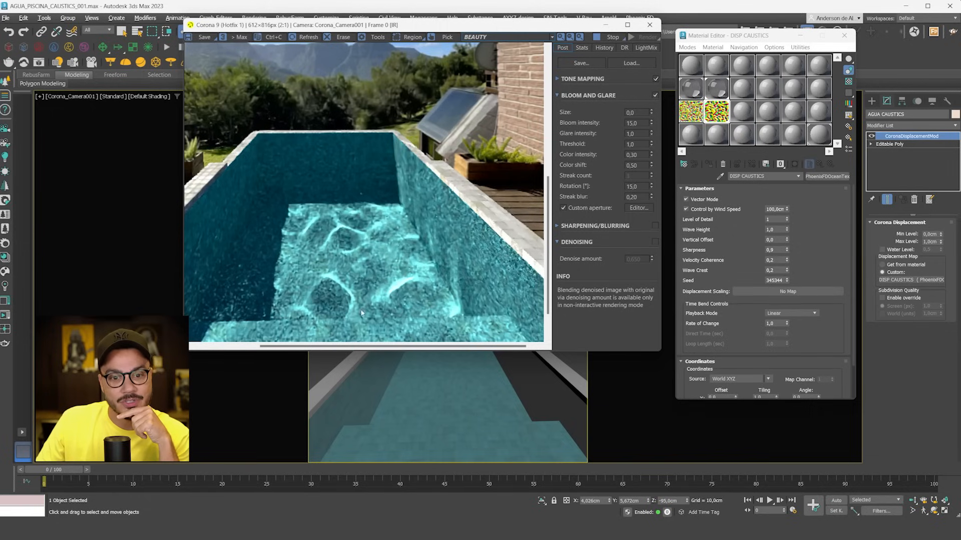
{"action": "scroll", "coordinate": [373, 311], "scroll_direction": "down", "scroll_amount": 1}
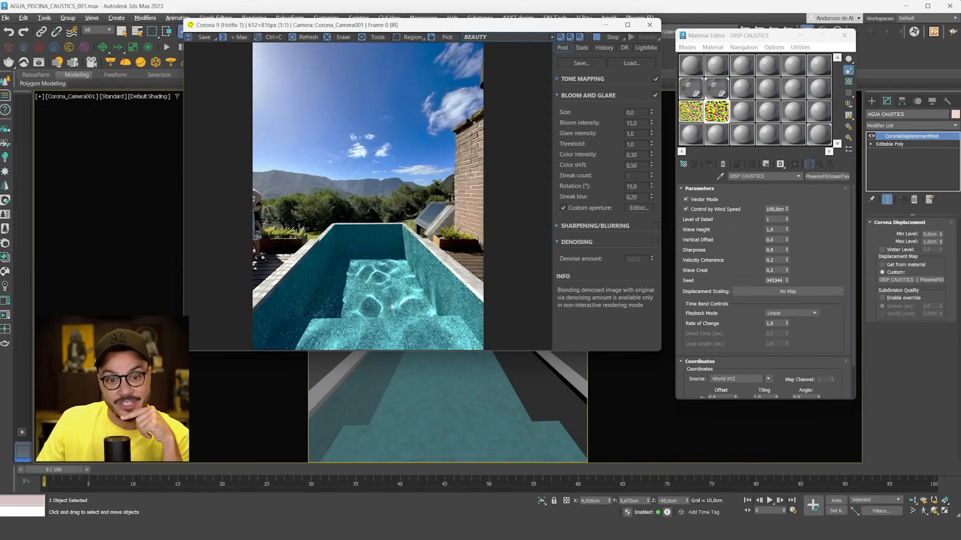
{"action": "left_click", "coordinate": [611, 37]}
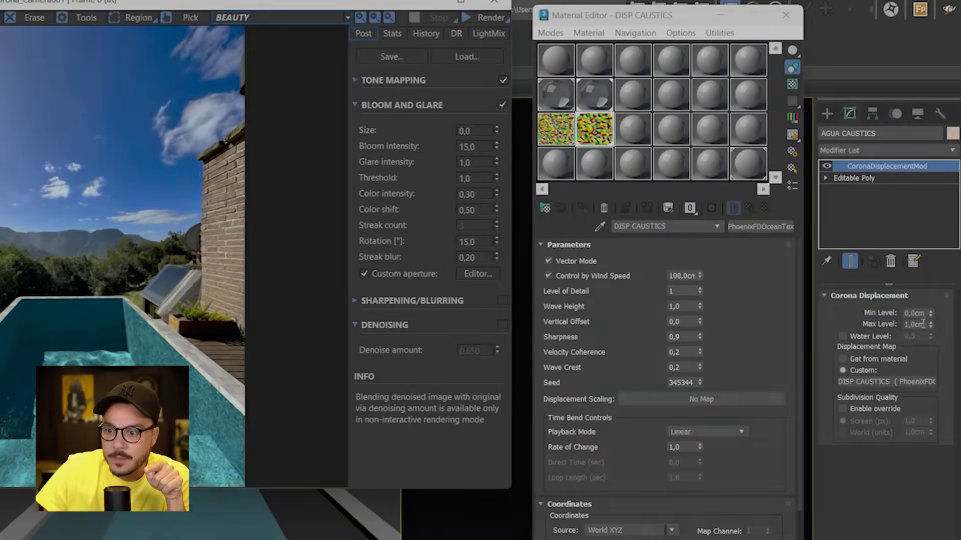
Set the Max Level of the AGUA CAUSTICS displacement modifier to 2 cm and start the interactive render
{"action": "double_click", "coordinate": [928, 259]}
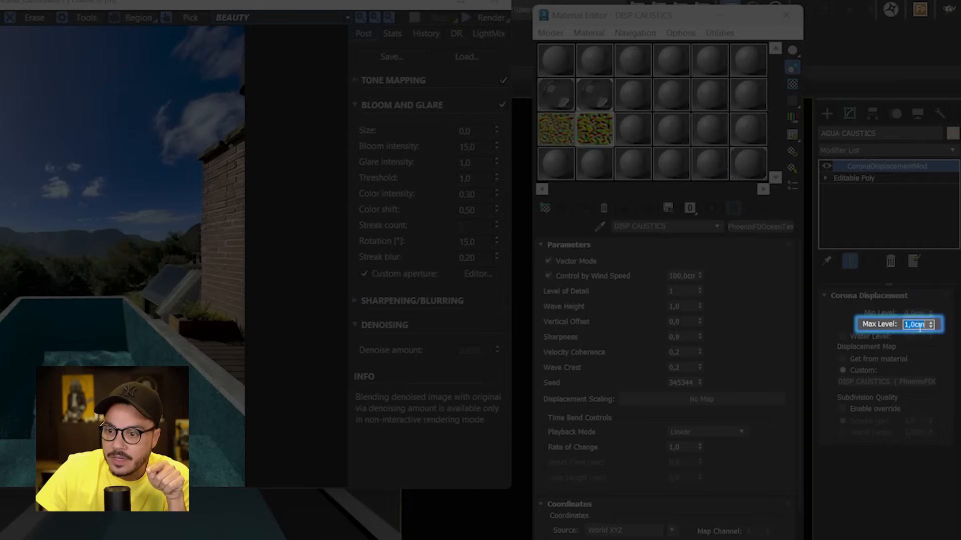
{"action": "type", "text": "2"}
{"action": "key", "text": "Return"}
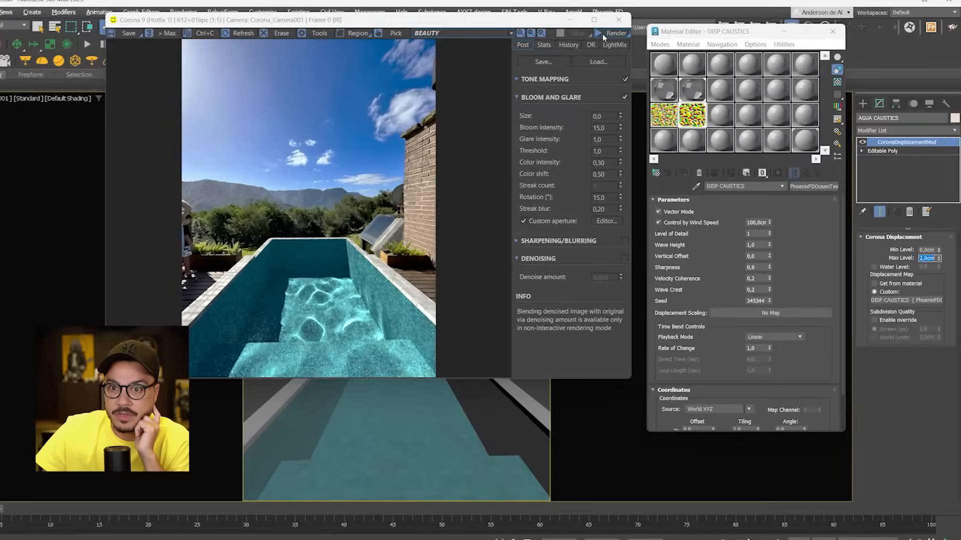
{"action": "left_click", "coordinate": [506, 20]}
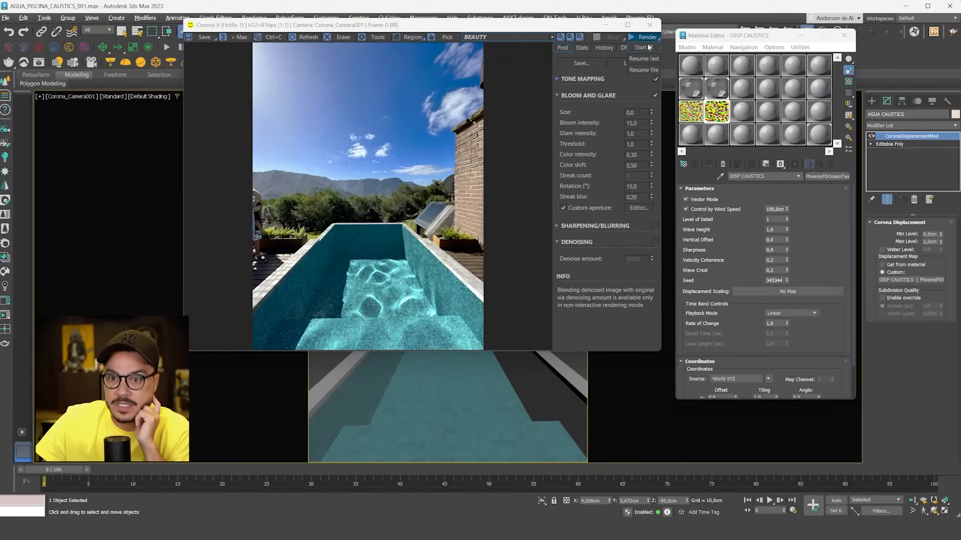
{"action": "left_click", "coordinate": [644, 47]}
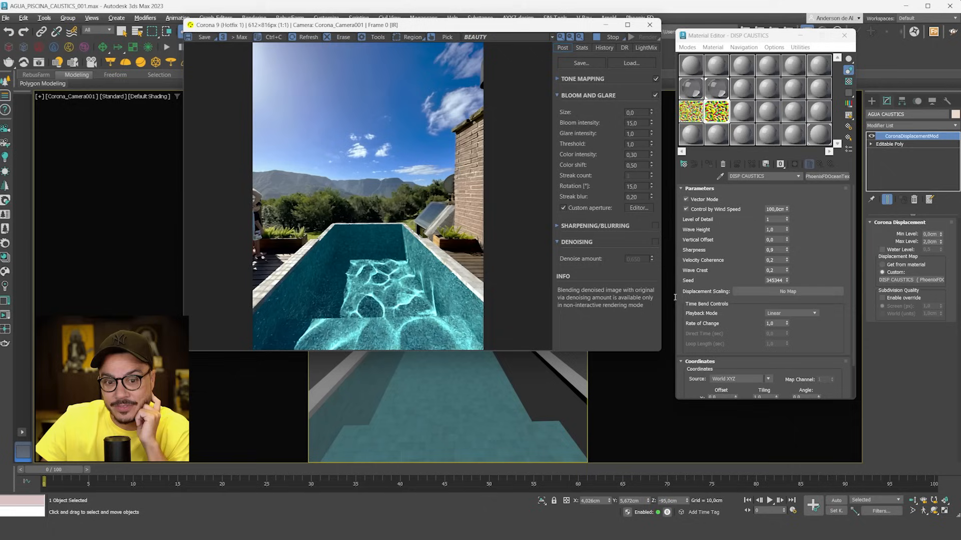
Try a displacement Max Level of 3 cm on AGUA CAUSTICS, check the caustics in the render, and stop it
{"action": "double_click", "coordinate": [930, 241]}
{"action": "type", "text": "3"}
{"action": "key", "text": "Return"}
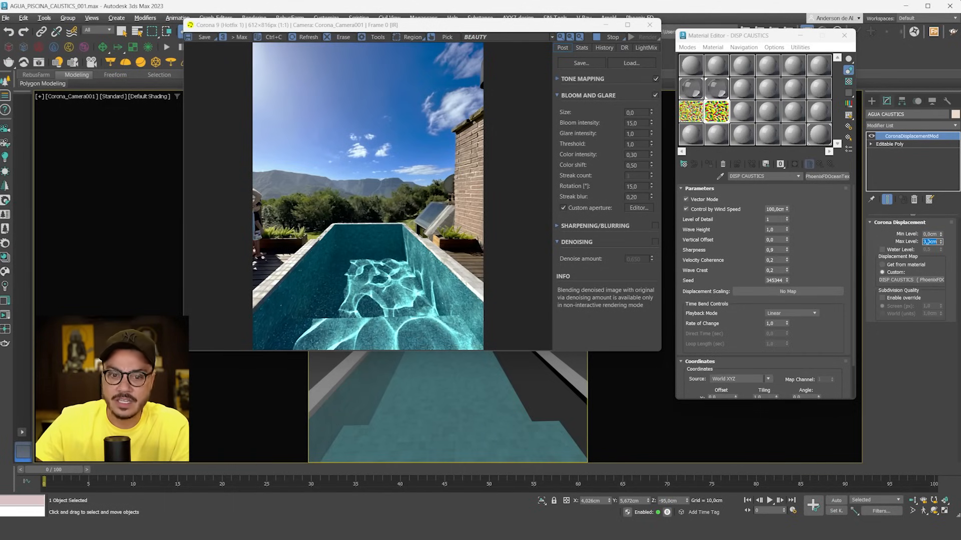
{"action": "left_click", "coordinate": [611, 37]}
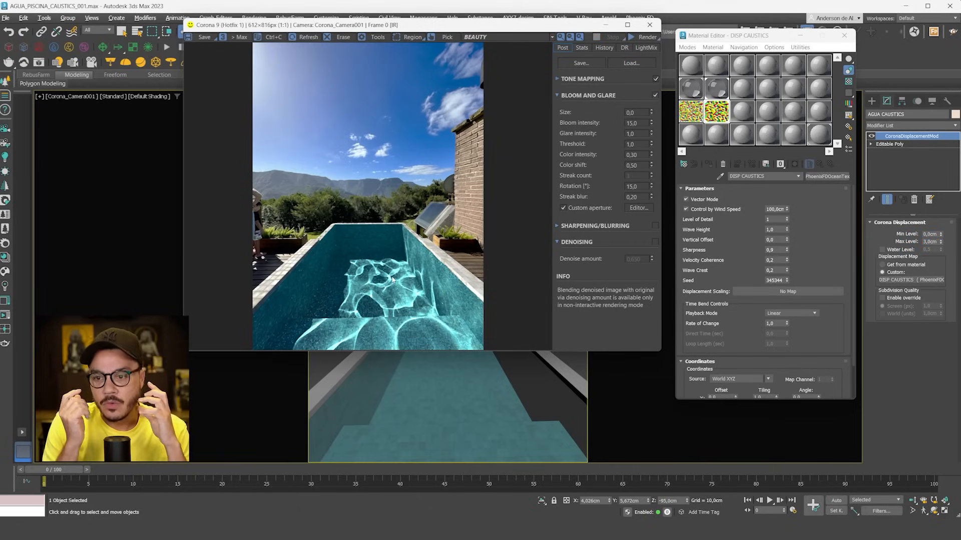
Set the Level of Detail of the DISP CAUSTICS map to 3 and restart the interactive render
{"action": "double_click", "coordinate": [774, 219]}
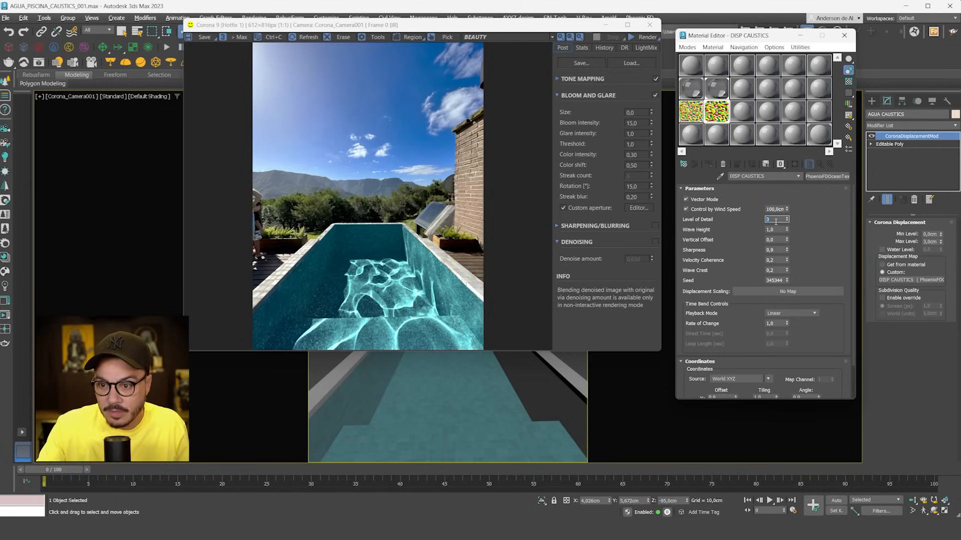
{"action": "key", "text": "Return"}
{"action": "left_click", "coordinate": [636, 38]}
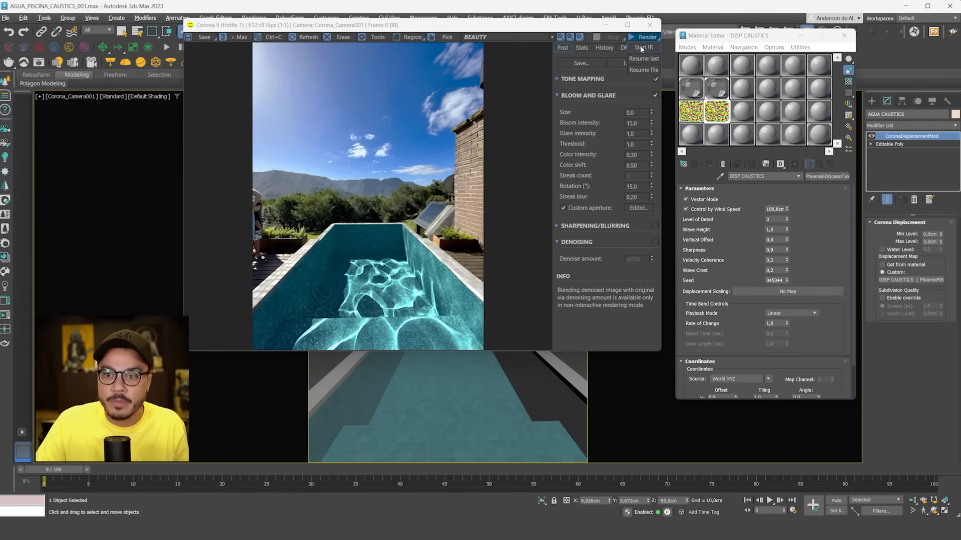
{"action": "left_click", "coordinate": [638, 49]}
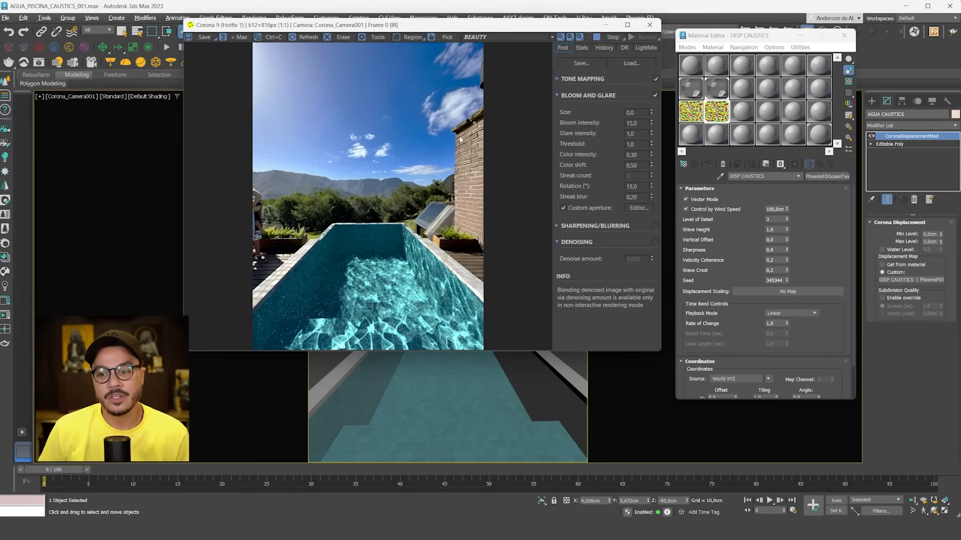
Set the displacement Max Level of AGUA CAUSTICS to 2 cm and inspect the rendered caustics on the pool floor and steps up close
{"action": "double_click", "coordinate": [929, 242]}
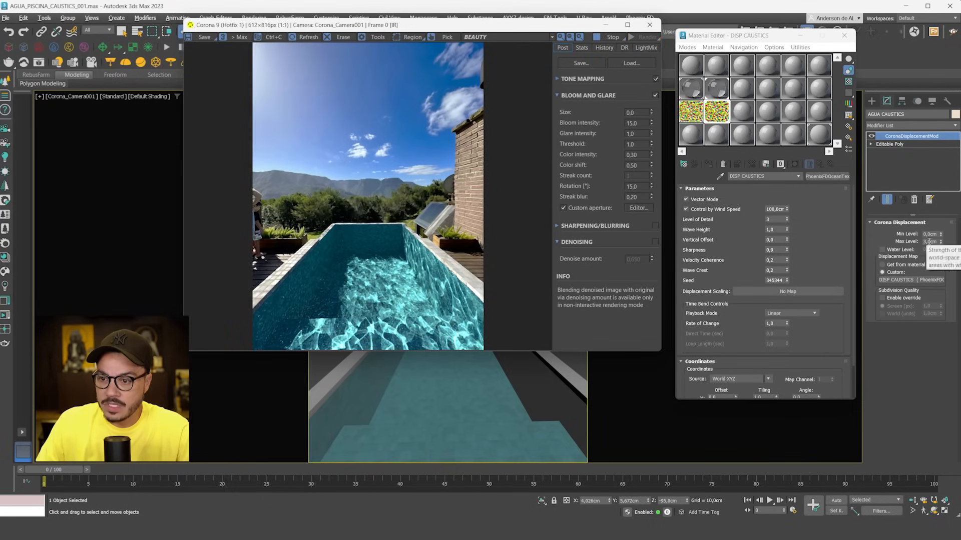
{"action": "type", "text": "2"}
{"action": "key", "text": "Return"}
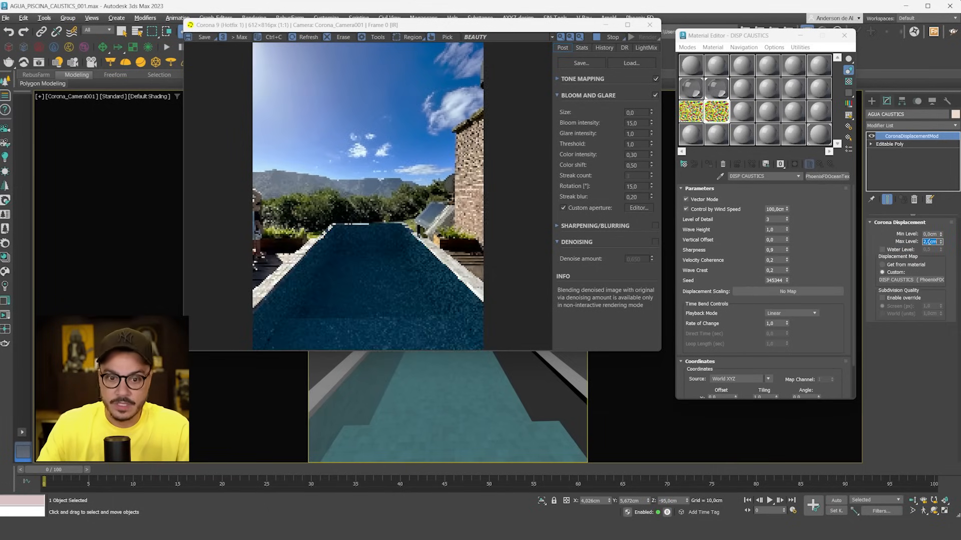
{"action": "scroll", "coordinate": [401, 318], "scroll_direction": "up", "scroll_amount": 3}
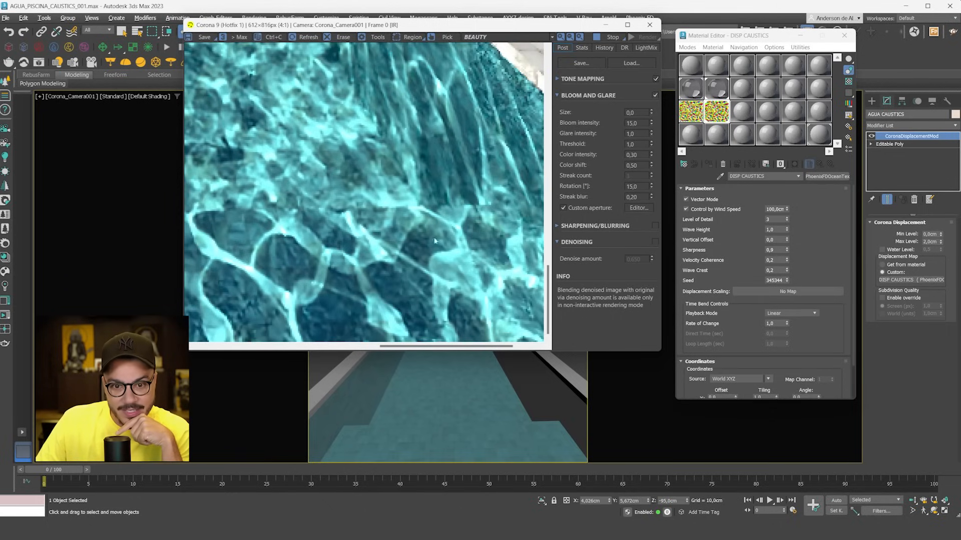
{"action": "scroll", "coordinate": [275, 302], "scroll_direction": "down", "scroll_amount": 1}
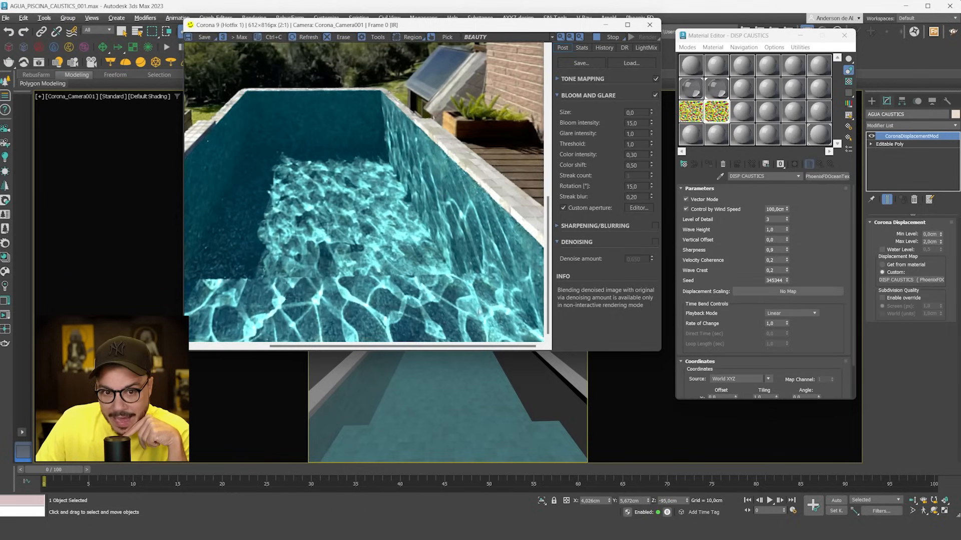
{"action": "scroll", "coordinate": [475, 256], "scroll_direction": "up", "scroll_amount": 1}
{"action": "scroll", "coordinate": [484, 251], "scroll_direction": "down", "scroll_amount": 2}
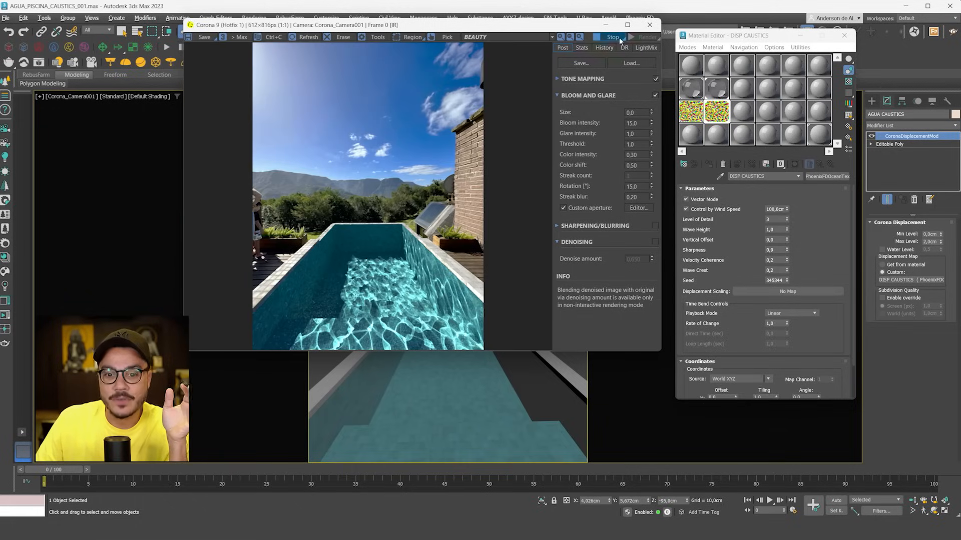
Close the render and material windows, and unhide all objects to bring back the AGUA VISIVEL plane
{"action": "left_click", "coordinate": [649, 25]}
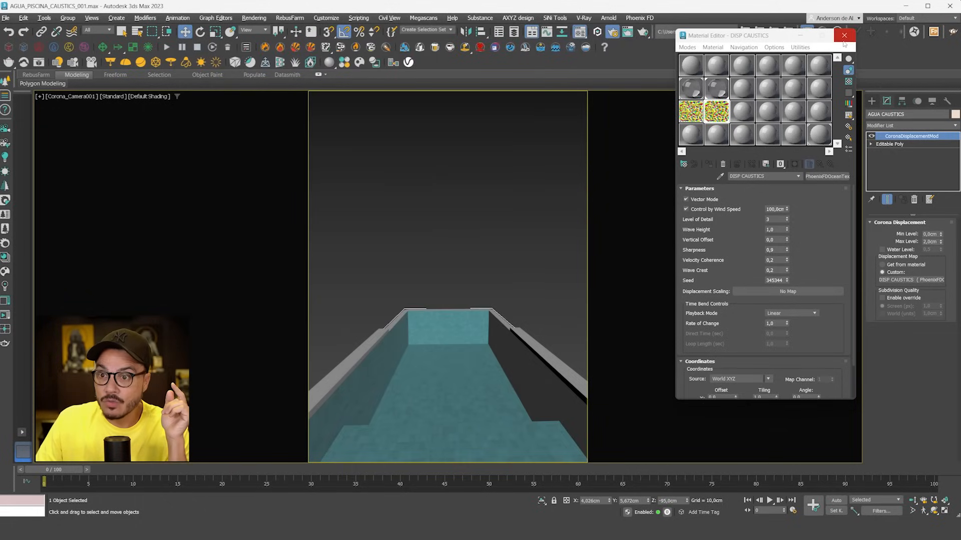
{"action": "left_click", "coordinate": [844, 35]}
{"action": "left_click", "coordinate": [512, 175]}
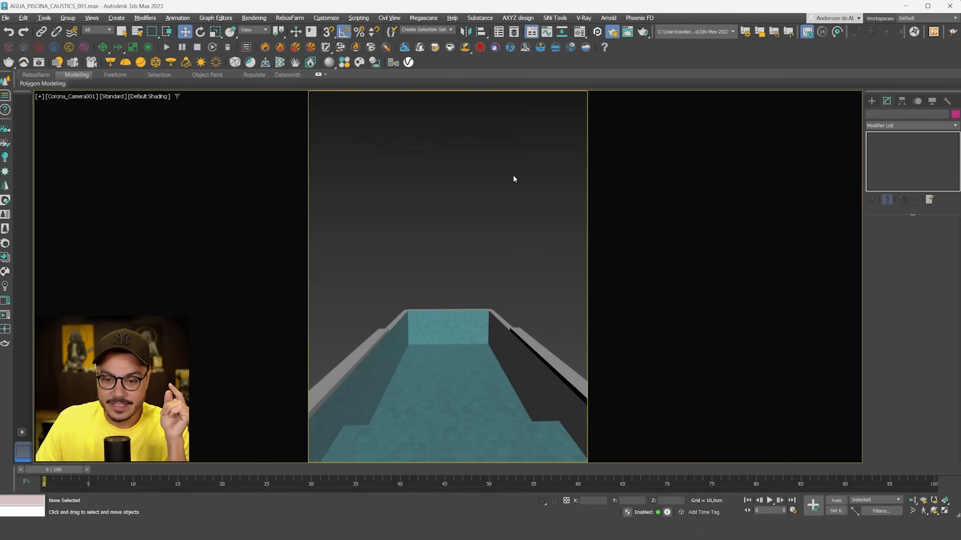
{"action": "left_click", "coordinate": [931, 101]}
{"action": "left_click", "coordinate": [471, 311]}
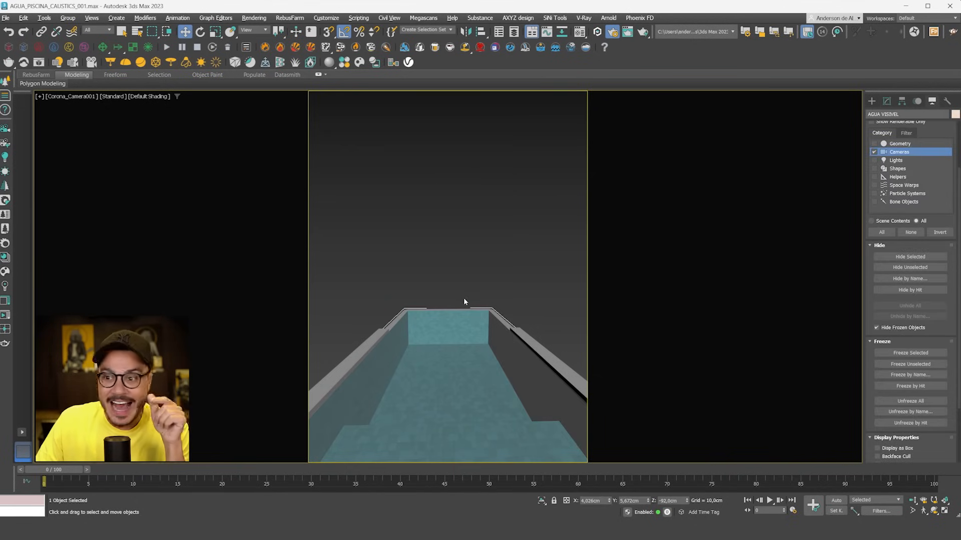
{"action": "left_click", "coordinate": [478, 247]}
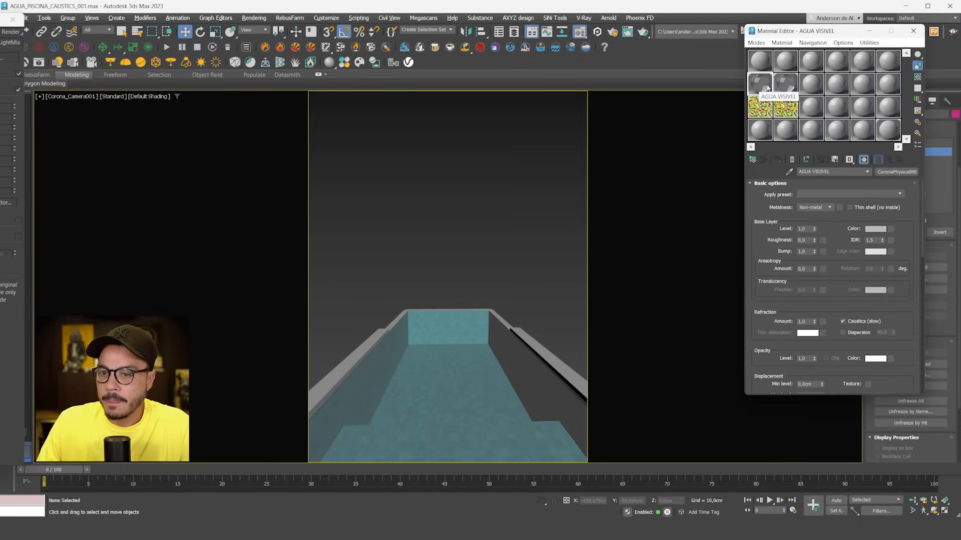
In the AGUA VISIVEL material, turn off refraction Caustics and enable Thin shell (no inside)
{"action": "left_click", "coordinate": [879, 322]}
{"action": "left_click", "coordinate": [879, 322]}
{"action": "mouse_move", "coordinate": [892, 321]}
{"action": "left_mouse_down"}
{"action": "mouse_move", "coordinate": [894, 309]}
{"action": "mouse_move", "coordinate": [898, 337]}
{"action": "left_mouse_up"}
{"action": "left_click", "coordinate": [875, 312]}
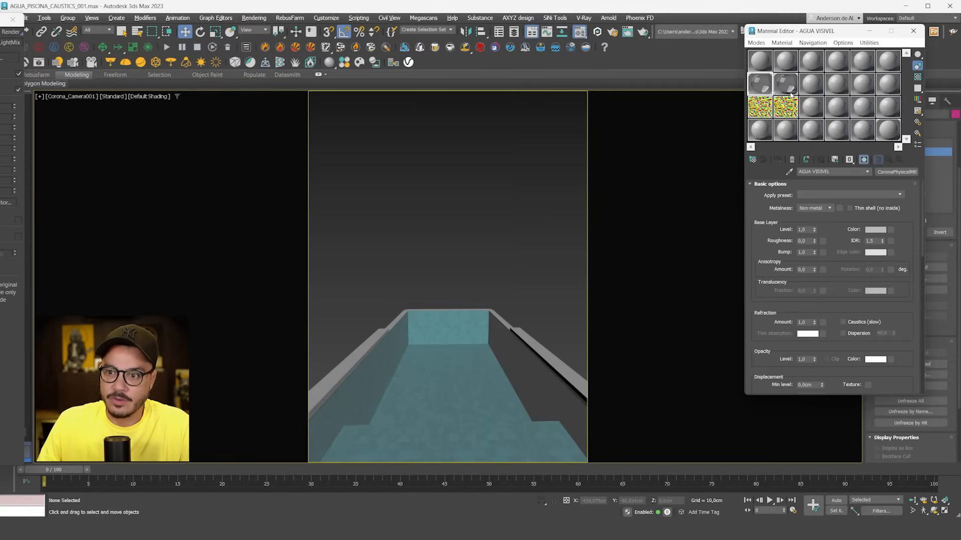
{"action": "left_click", "coordinate": [790, 93]}
{"action": "left_click", "coordinate": [762, 91]}
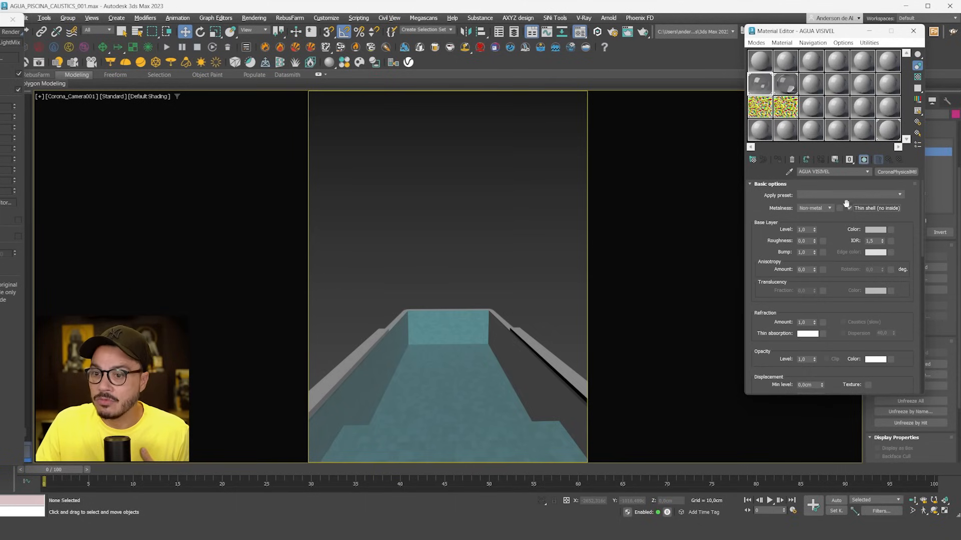
Review the AGUA VISIVEL material settings, start the interactive render, and examine the water surface and caustics up close
{"action": "scroll", "coordinate": [902, 245], "scroll_direction": "down", "scroll_amount": 4}
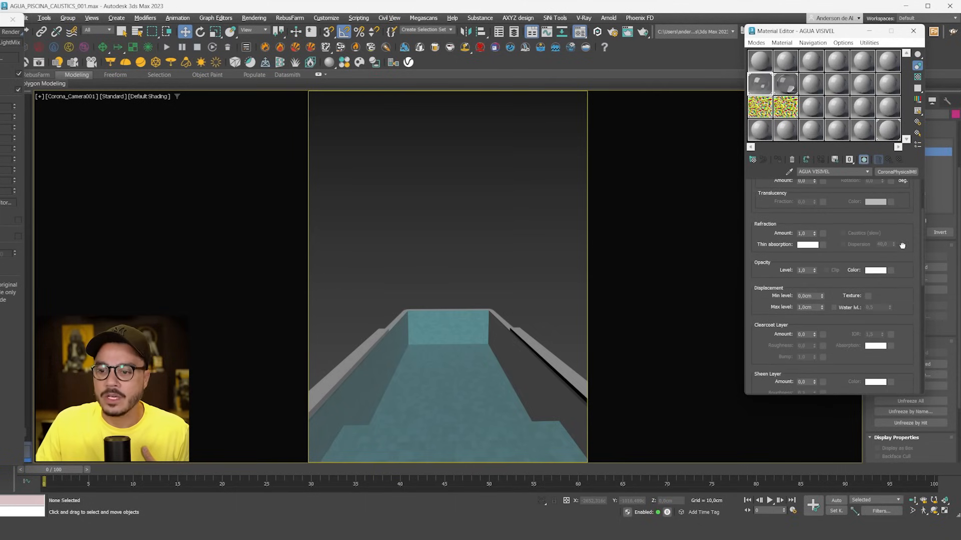
{"action": "left_click_drag", "start_coordinate": [881, 244], "coordinate": [906, 364]}
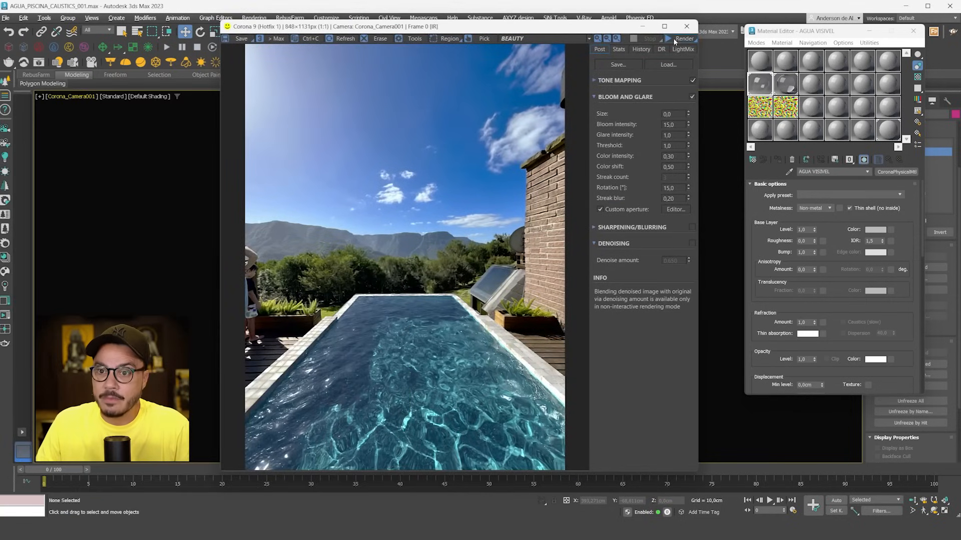
{"action": "left_click", "coordinate": [684, 39]}
{"action": "left_click", "coordinate": [682, 49]}
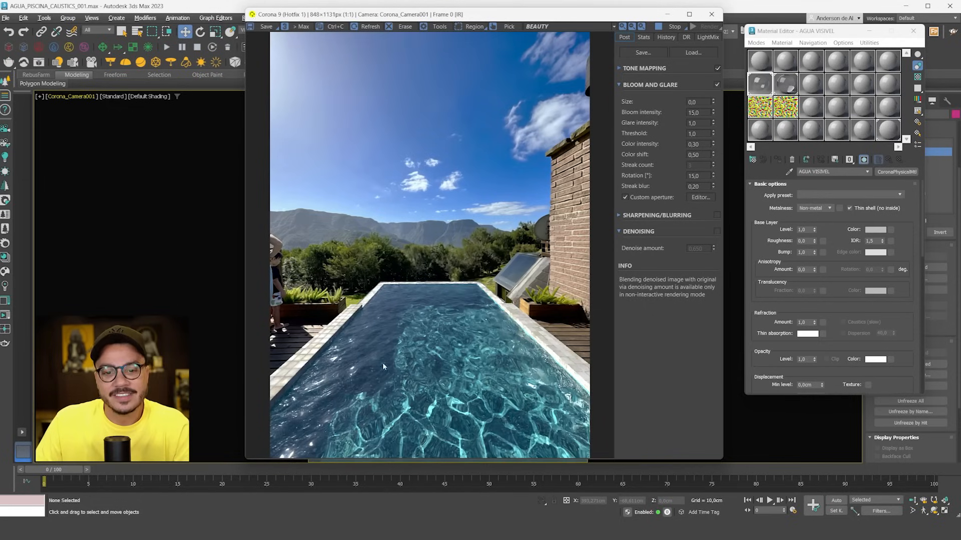
{"action": "scroll", "coordinate": [403, 394], "scroll_direction": "up", "scroll_amount": 1}
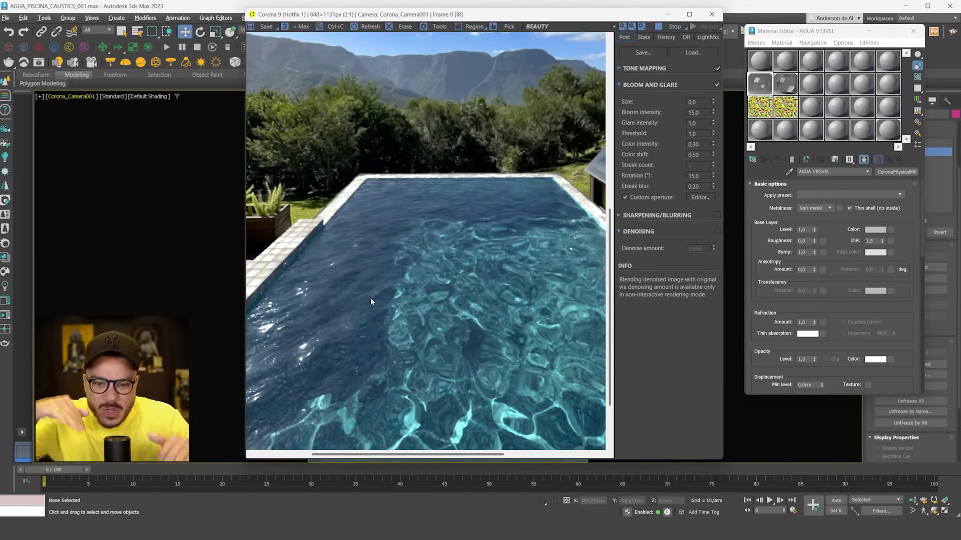
{"action": "scroll", "coordinate": [368, 285], "scroll_direction": "up", "scroll_amount": 1}
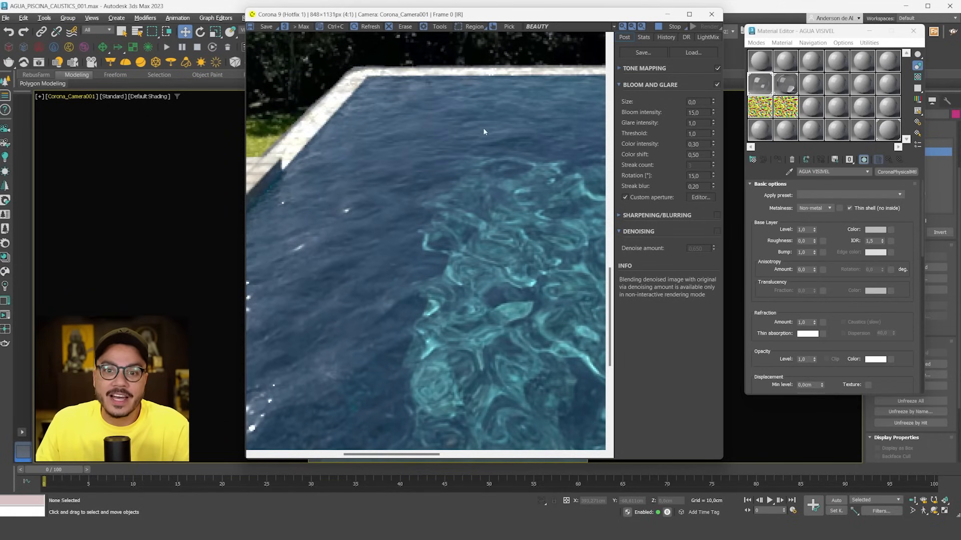
Review the DISP VISIVEL, AGUA CAUSTICS and DISP CAUSTICS settings and compare them with the surface waves and floor caustics in the render
{"action": "left_click", "coordinate": [764, 117]}
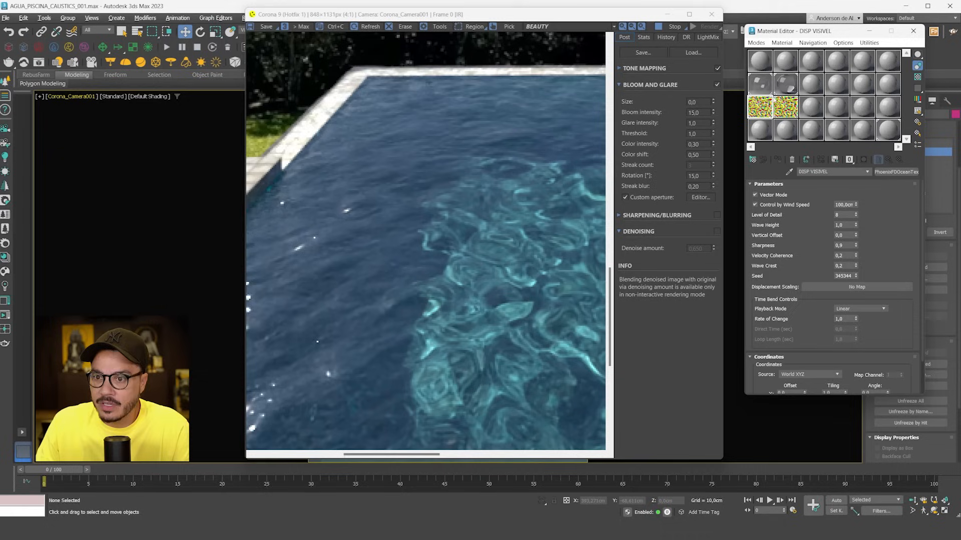
{"action": "left_click", "coordinate": [787, 89]}
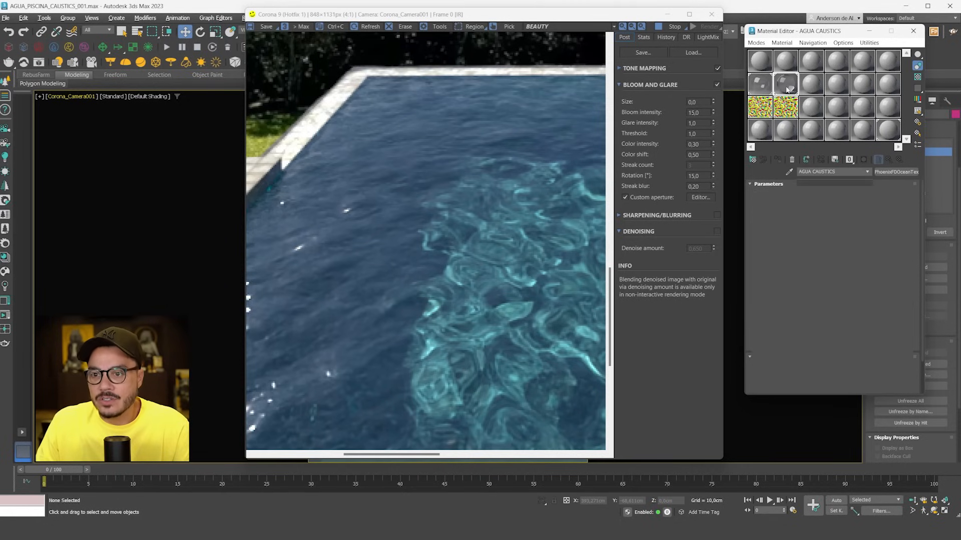
{"action": "scroll", "coordinate": [486, 255], "scroll_direction": "down", "scroll_amount": 2}
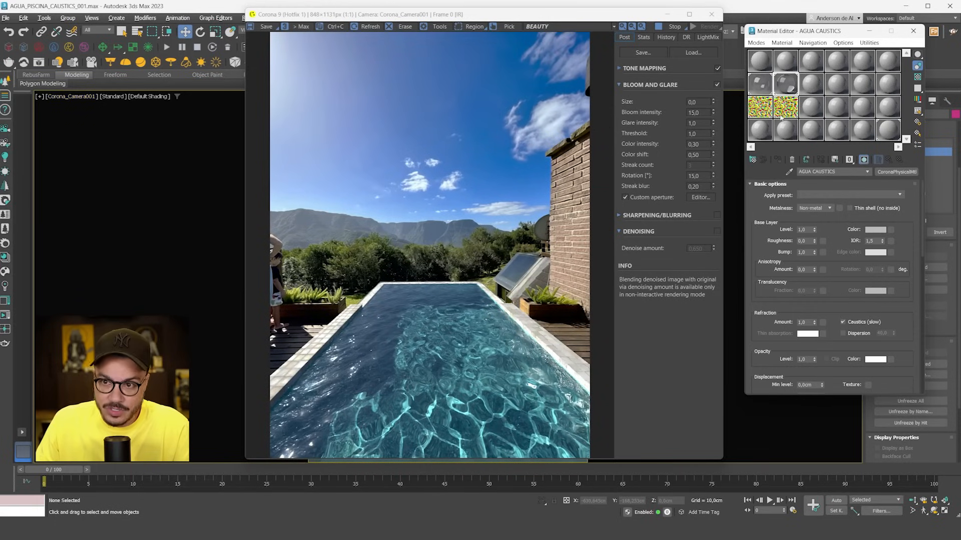
{"action": "left_click", "coordinate": [782, 115]}
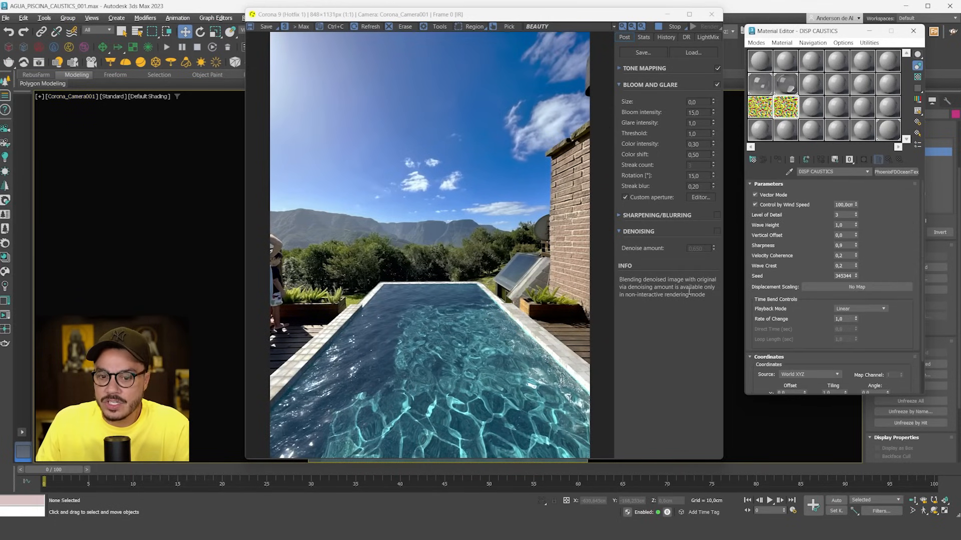
{"action": "scroll", "coordinate": [528, 394], "scroll_direction": "up", "scroll_amount": 1}
{"action": "scroll", "coordinate": [506, 360], "scroll_direction": "down", "scroll_amount": 1}
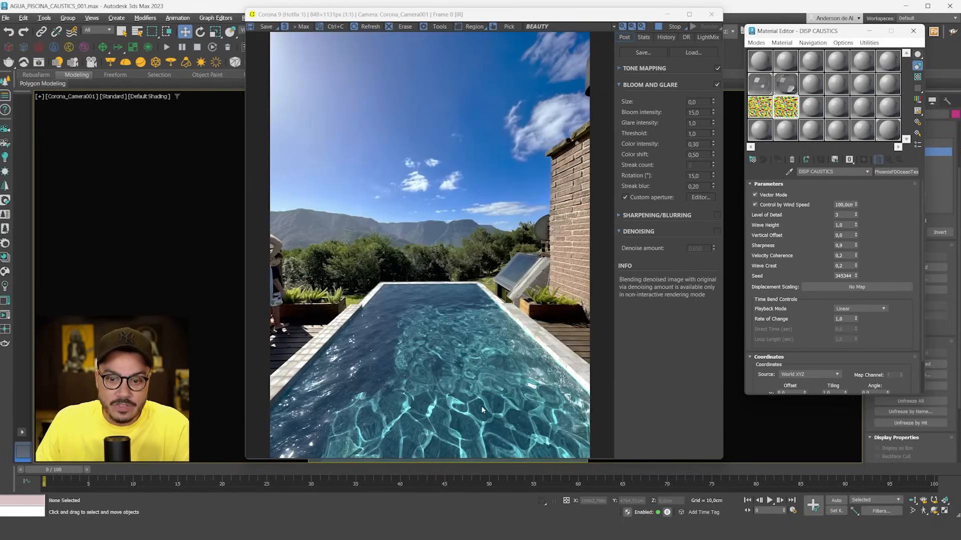
{"action": "scroll", "coordinate": [441, 424], "scroll_direction": "up", "scroll_amount": 1}
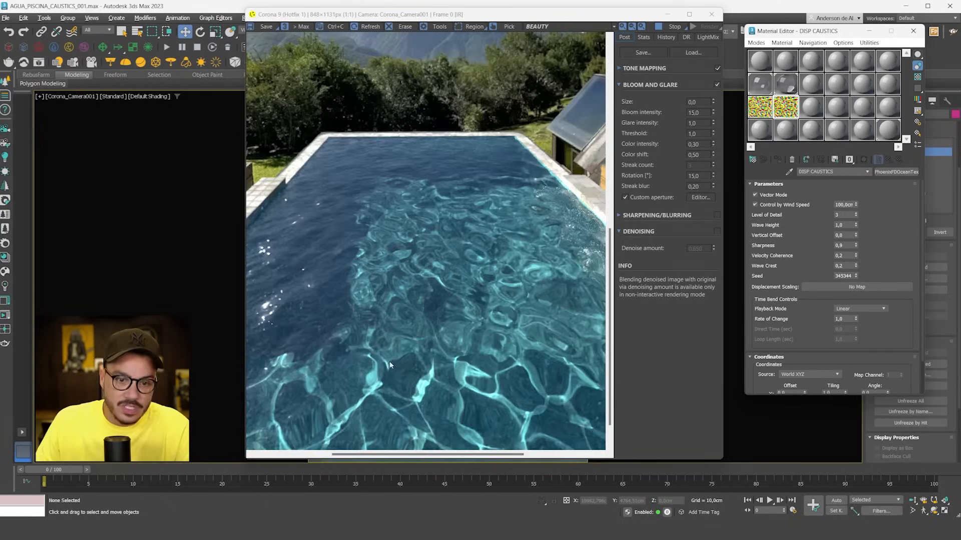
{"action": "scroll", "coordinate": [390, 365], "scroll_direction": "down", "scroll_amount": 1}
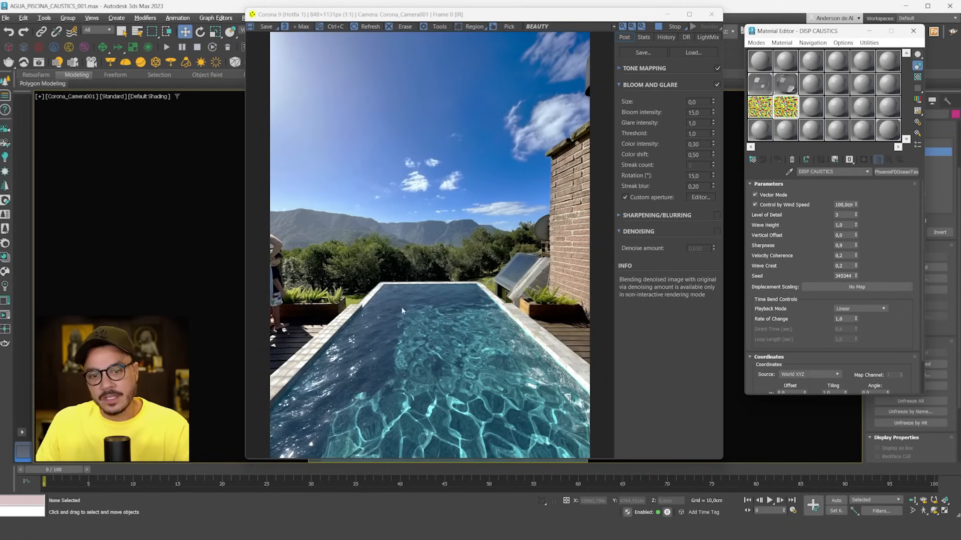
{"action": "scroll", "coordinate": [423, 340], "scroll_direction": "up", "scroll_amount": 1}
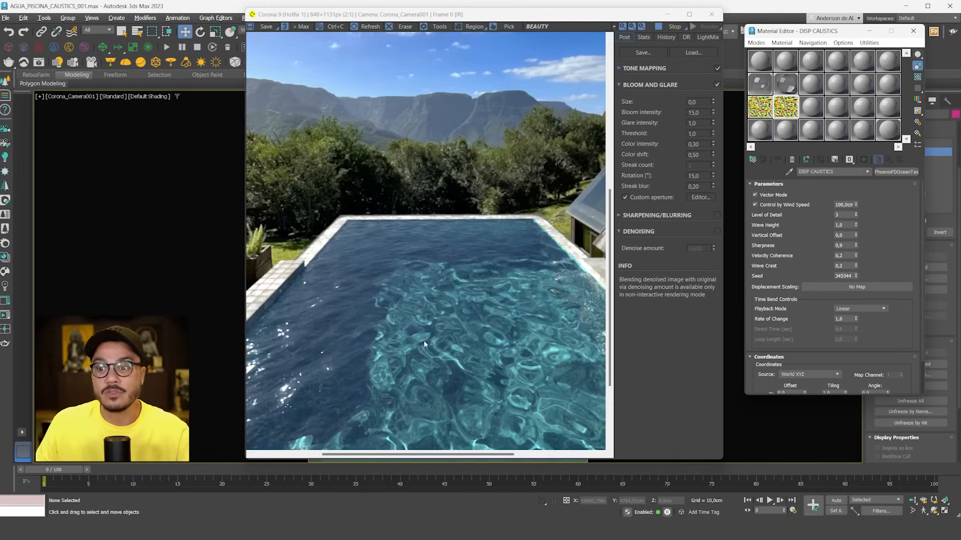
{"action": "scroll", "coordinate": [438, 333], "scroll_direction": "down", "scroll_amount": 1}
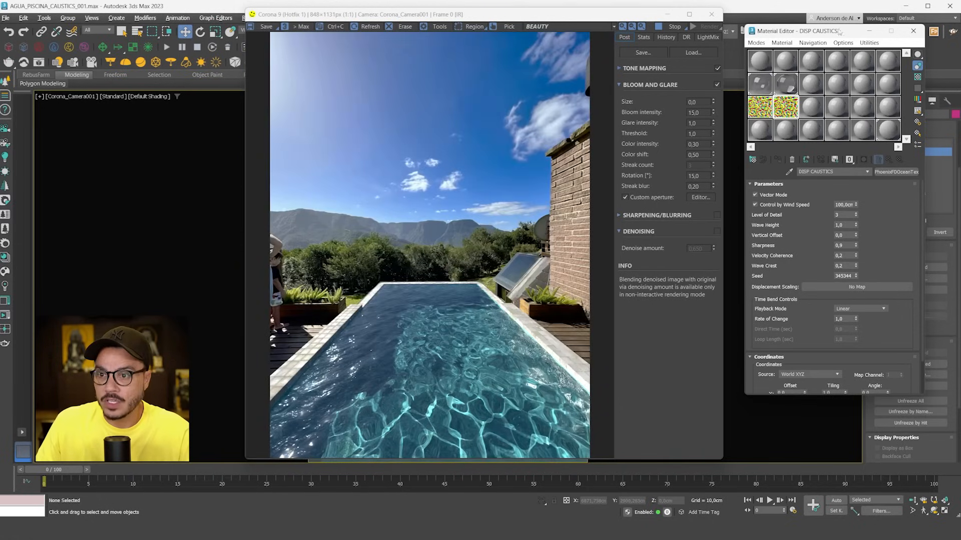
Set the IOR of the AGUA VISIVEL material to 1,8
{"action": "left_click", "coordinate": [913, 31]}
{"action": "left_click", "coordinate": [886, 101]}
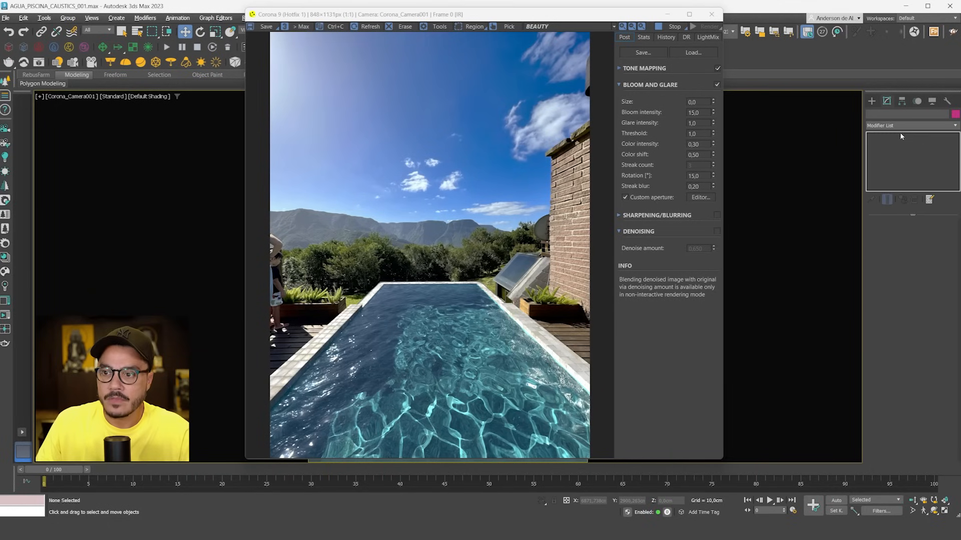
{"action": "left_click_drag", "start_coordinate": [960, 70], "coordinate": [736, 97]}
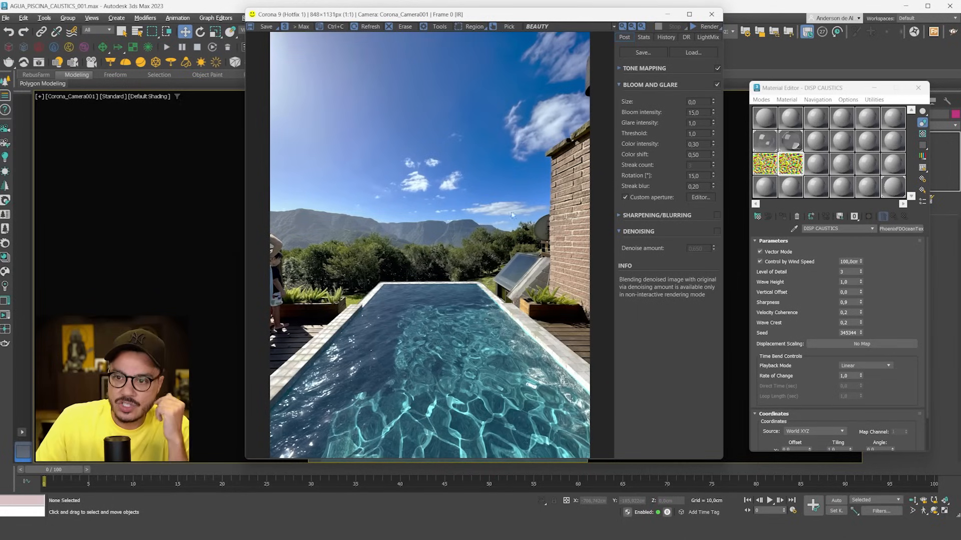
{"action": "left_click_drag", "start_coordinate": [806, 89], "coordinate": [579, 73]}
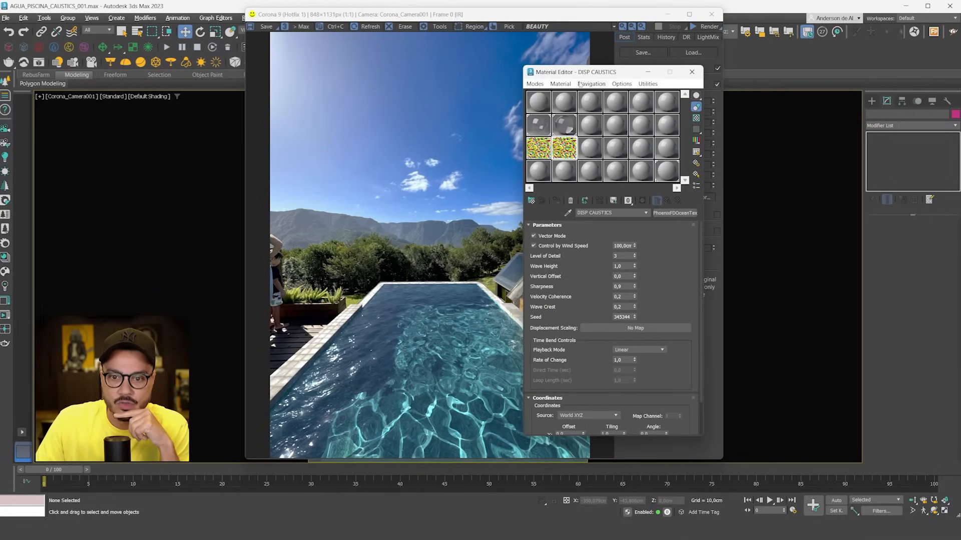
{"action": "left_click", "coordinate": [540, 127]}
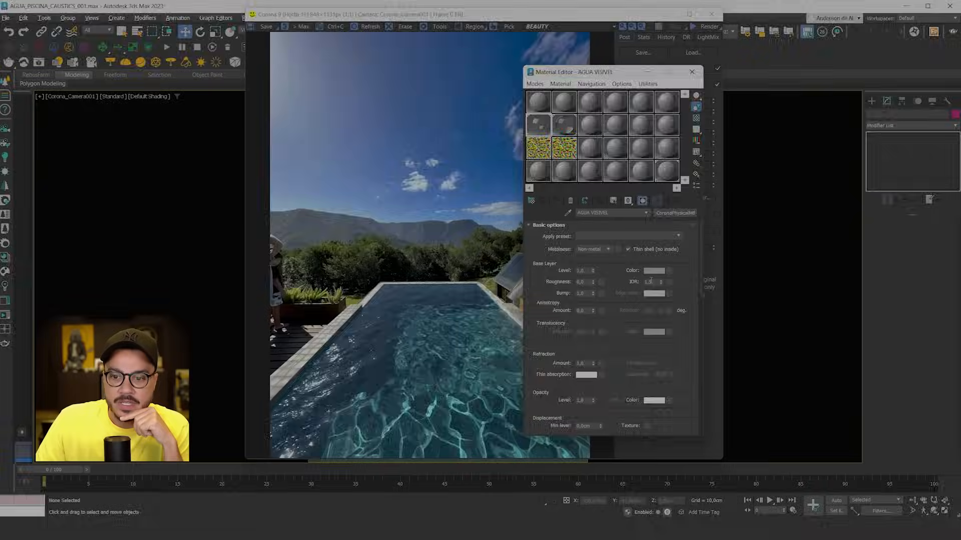
{"action": "type", "text": "1,8"}
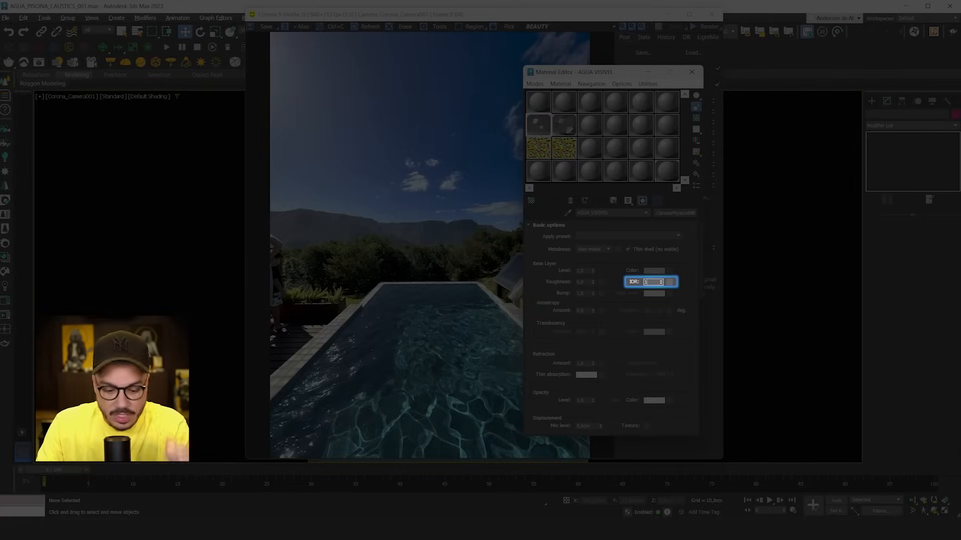
{"action": "key", "text": "Return"}
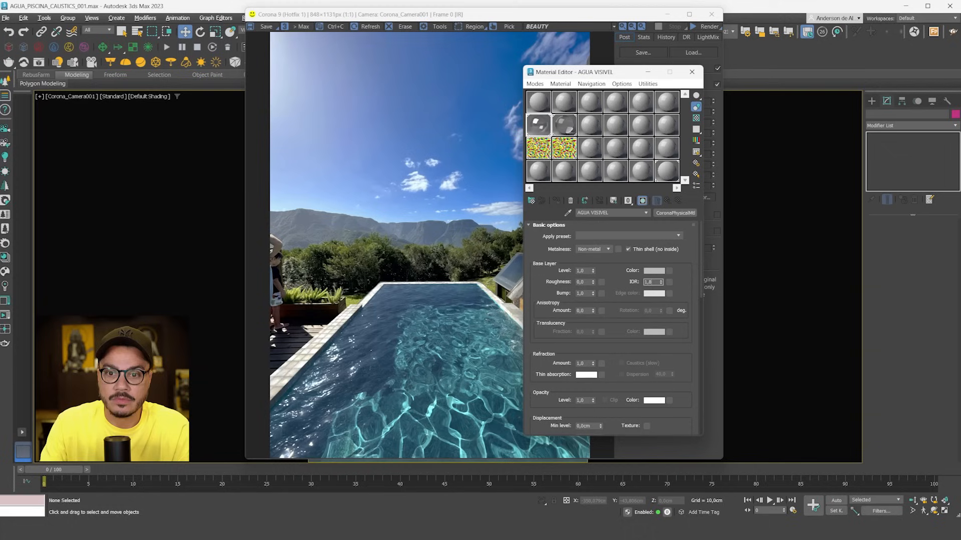
{"action": "key", "text": "Return"}
Run the interactive render, examine the water reflections and floor caustics up close, and stop the render
{"action": "left_click", "coordinate": [469, 295]}
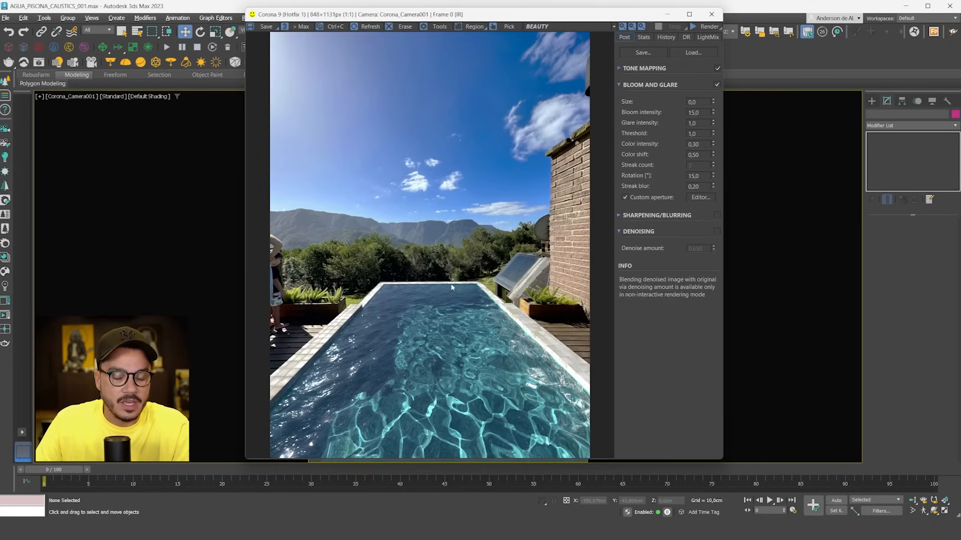
{"action": "left_click", "coordinate": [2, 315]}
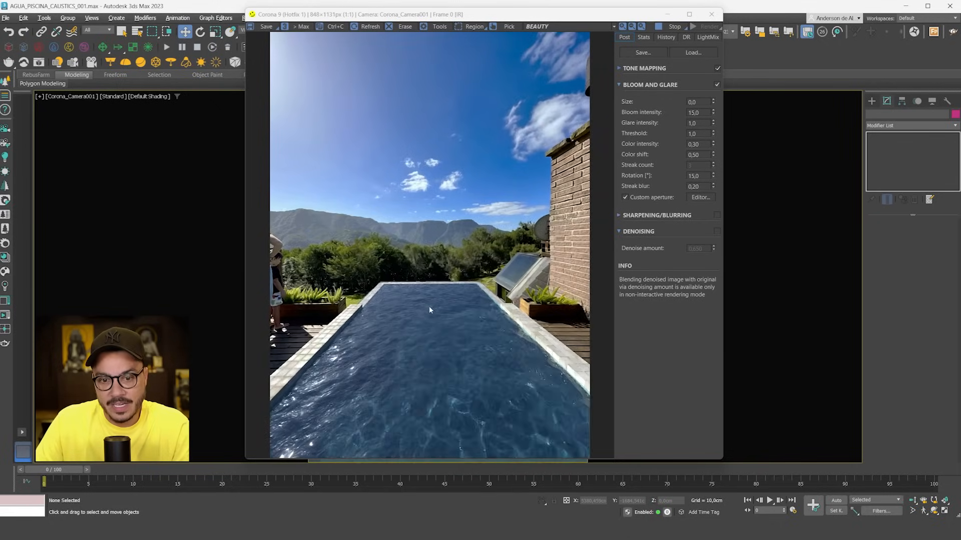
{"action": "scroll", "coordinate": [496, 283], "scroll_direction": "up", "scroll_amount": 1}
{"action": "scroll", "coordinate": [370, 284], "scroll_direction": "up", "scroll_amount": 1}
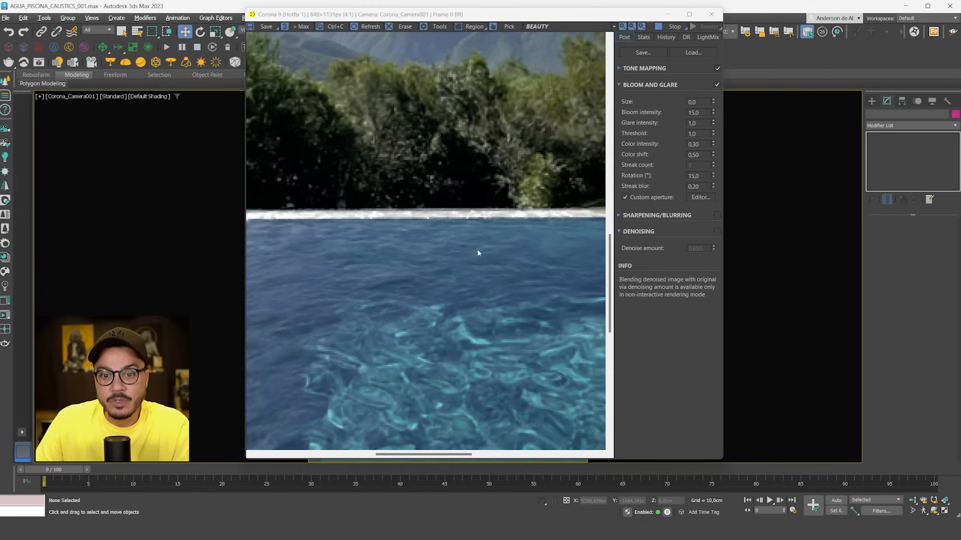
{"action": "scroll", "coordinate": [458, 255], "scroll_direction": "down", "scroll_amount": 2}
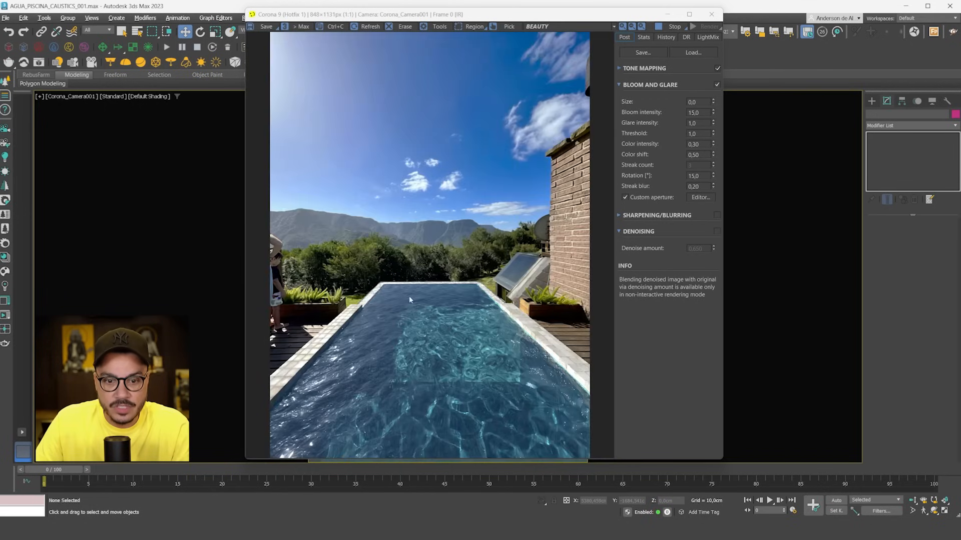
{"action": "scroll", "coordinate": [532, 439], "scroll_direction": "up", "scroll_amount": 1}
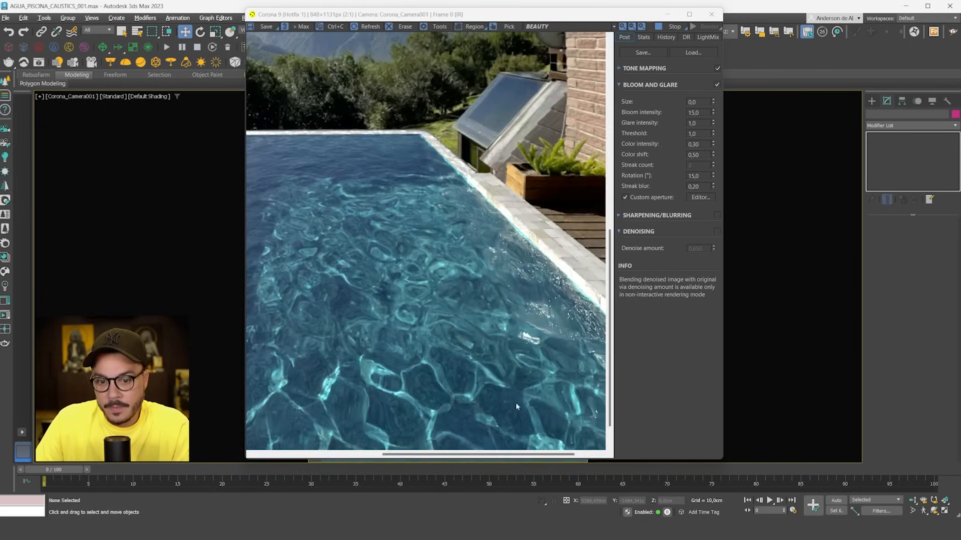
{"action": "scroll", "coordinate": [455, 375], "scroll_direction": "down", "scroll_amount": 1}
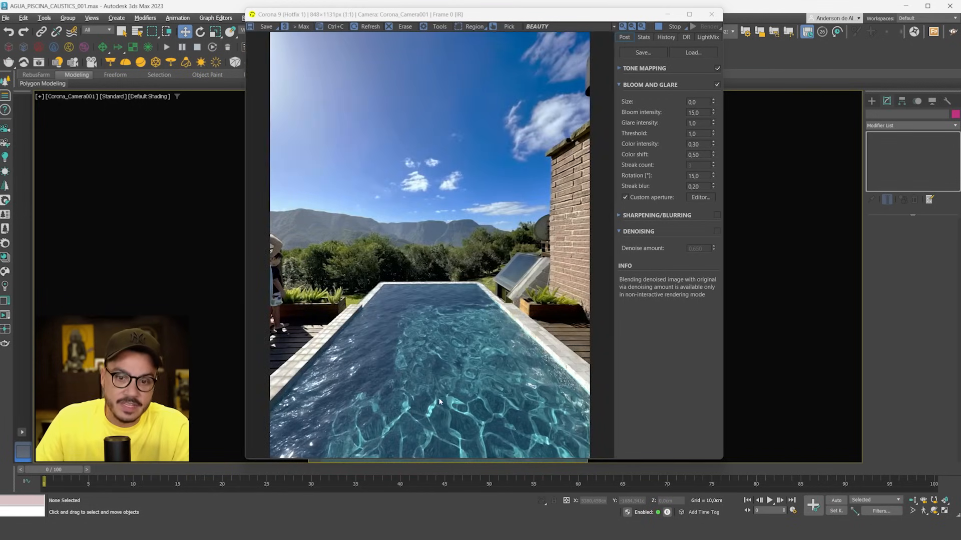
{"action": "left_click", "coordinate": [680, 26]}
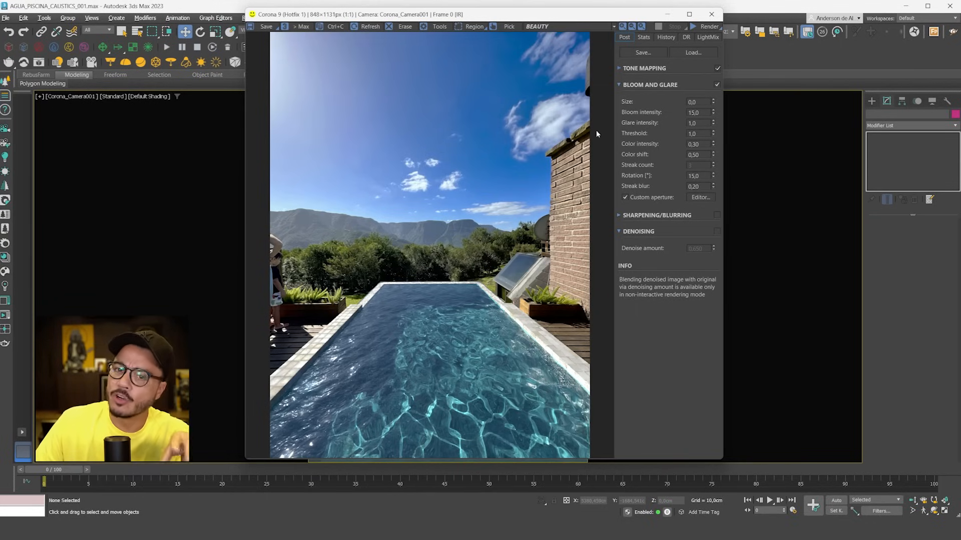
Open the render setup and review the CShading_Caustics render element
{"action": "left_click_drag", "start_coordinate": [612, 20], "coordinate": [420, 24]}
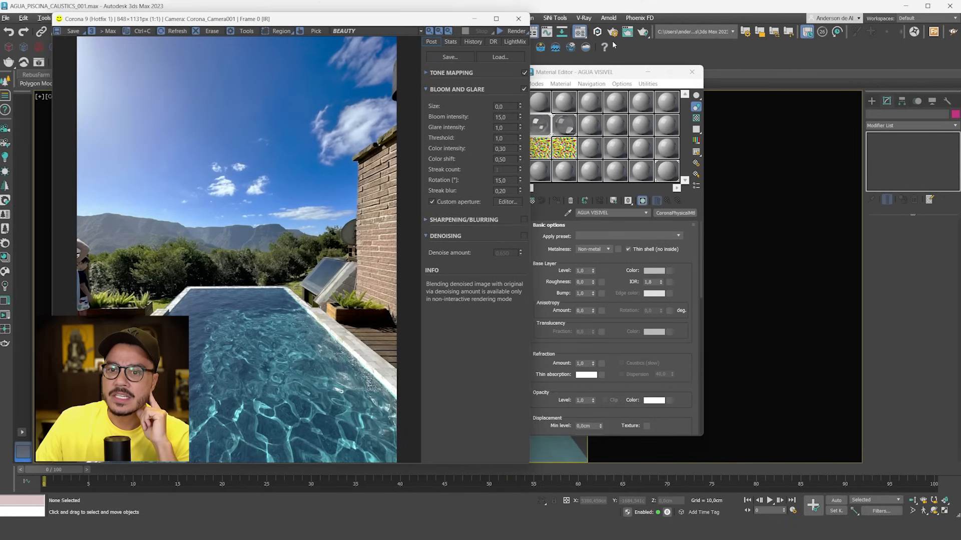
{"action": "left_click", "coordinate": [612, 32]}
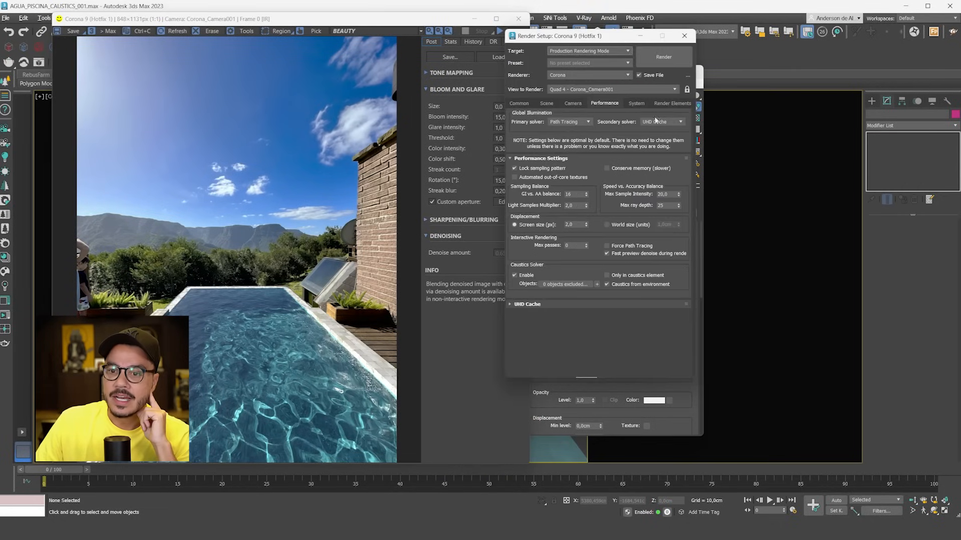
{"action": "left_click", "coordinate": [675, 103]}
{"action": "left_click", "coordinate": [547, 155]}
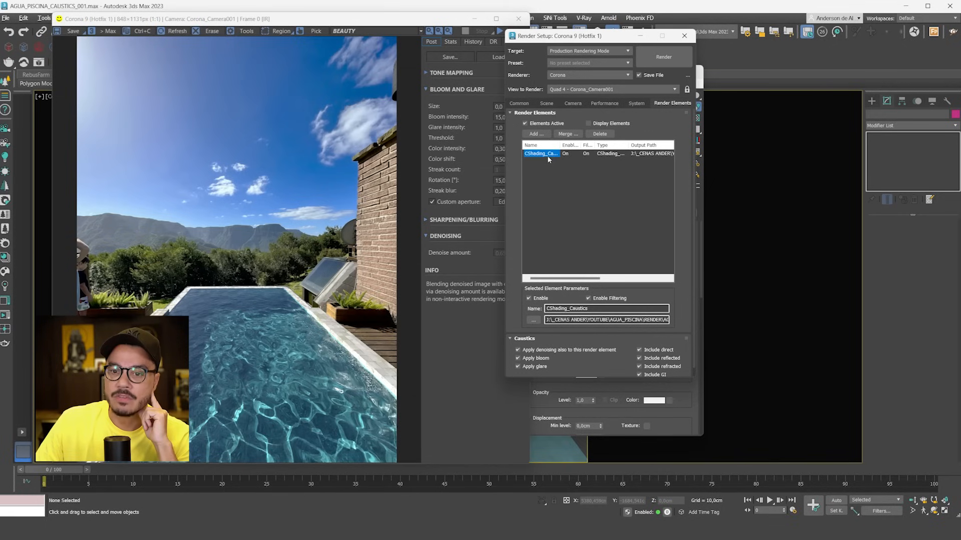
{"action": "left_click", "coordinate": [684, 36]}
{"action": "left_click_drag", "start_coordinate": [581, 79], "coordinate": [653, 95]}
Enable Only in caustics element in the Caustics Solver settings and start the interactive render
{"action": "left_click", "coordinate": [613, 32]}
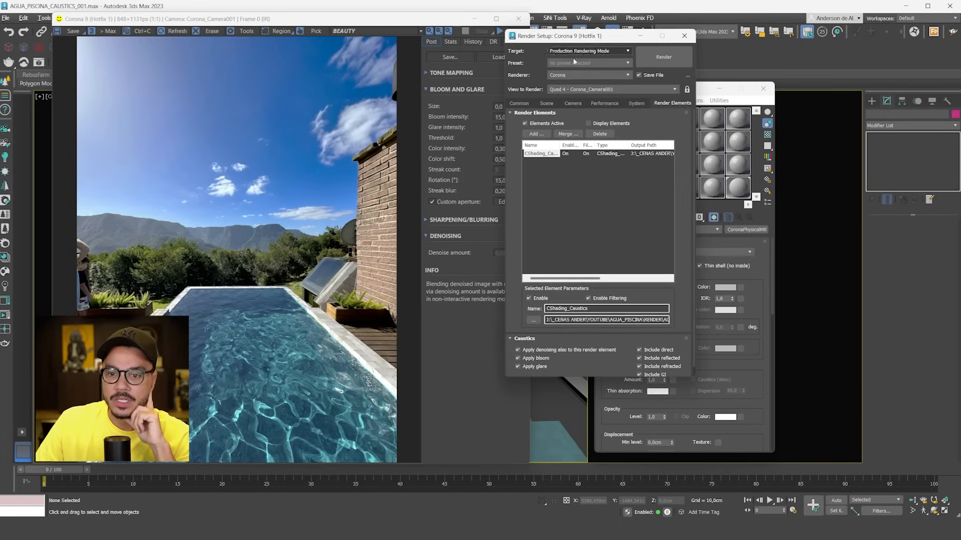
{"action": "left_click", "coordinate": [611, 104]}
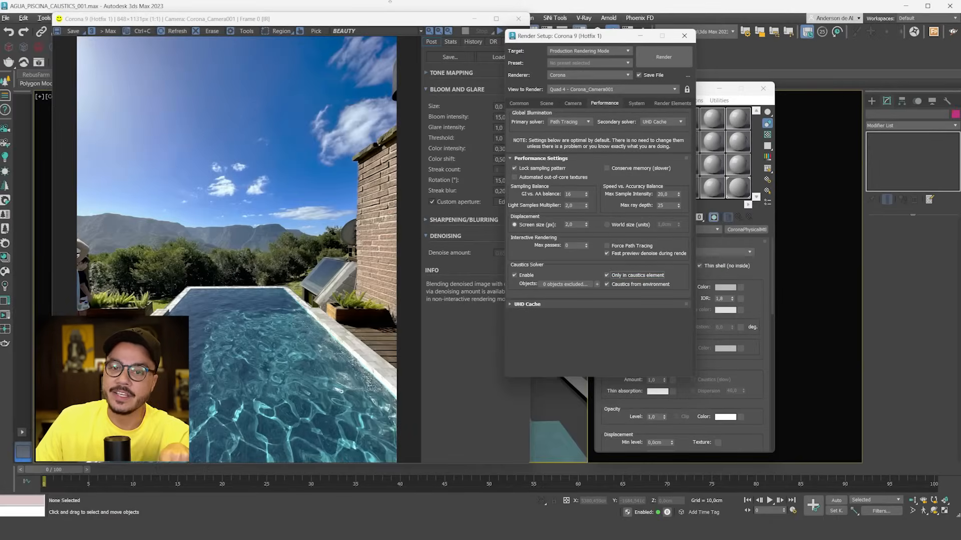
{"action": "left_click", "coordinate": [383, 18]}
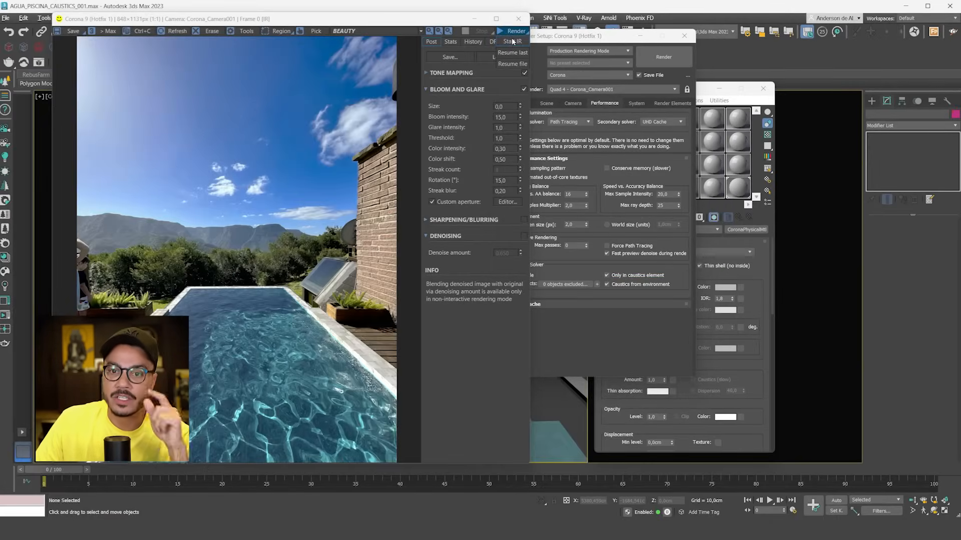
{"action": "left_click", "coordinate": [513, 42]}
Compare the water in the BEAUTY and CShading_Caustics passes up close, stop the render, and return to BEAUTY
{"action": "left_click_drag", "start_coordinate": [442, 21], "coordinate": [724, 18]}
{"action": "scroll", "coordinate": [602, 383], "scroll_direction": "up", "scroll_amount": 1}
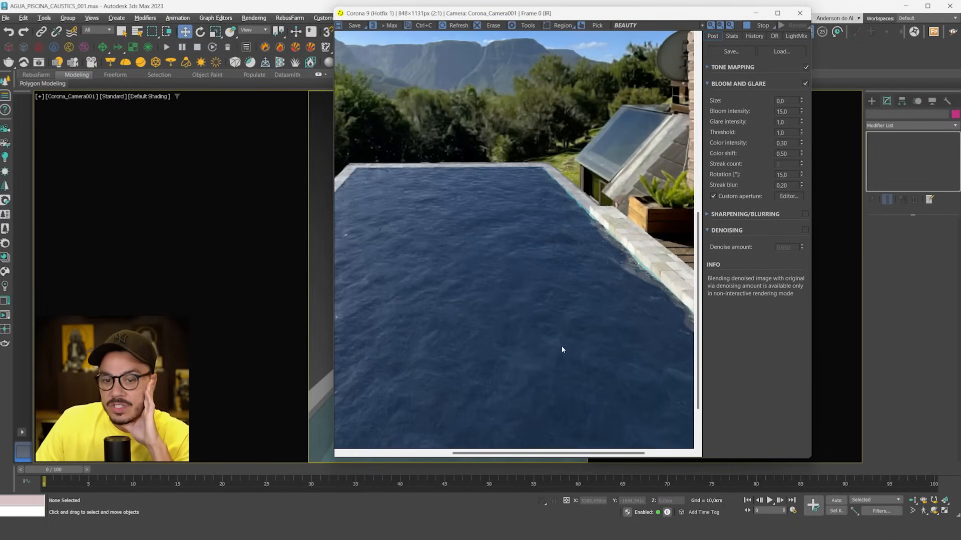
{"action": "scroll", "coordinate": [578, 352], "scroll_direction": "down", "scroll_amount": 1}
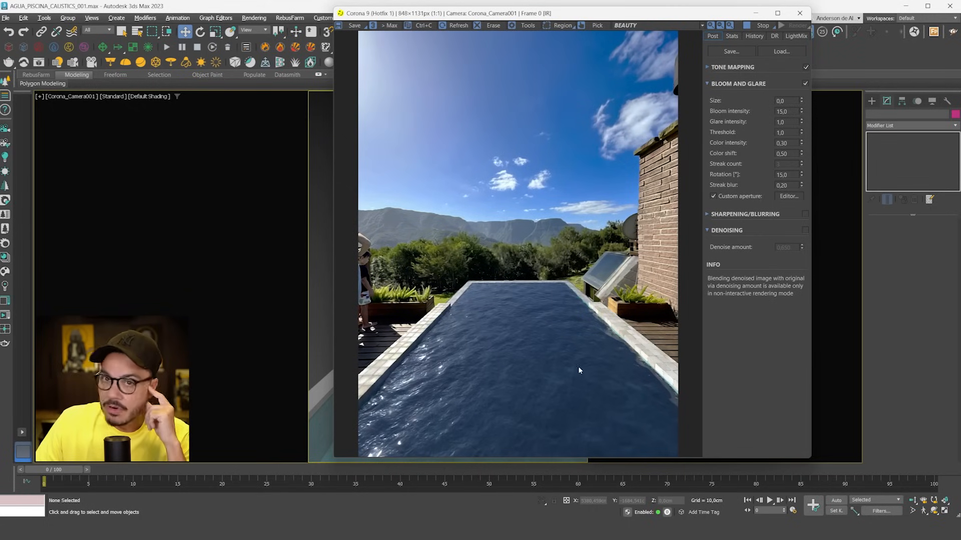
{"action": "left_click", "coordinate": [626, 26]}
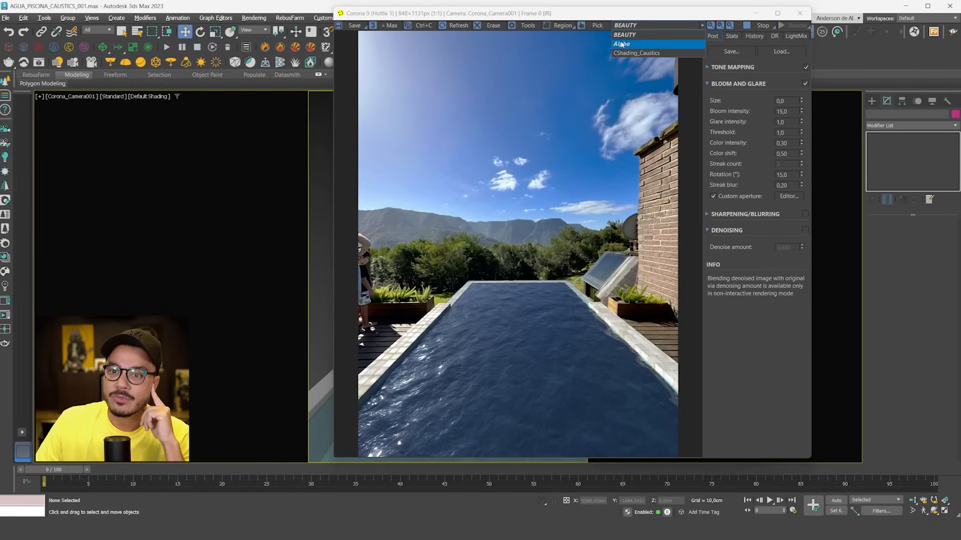
{"action": "left_click", "coordinate": [644, 54]}
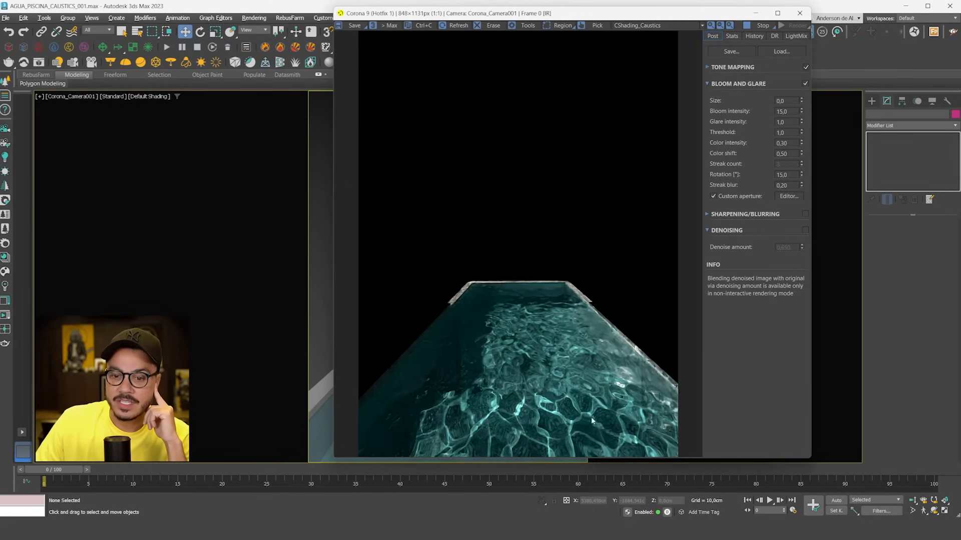
{"action": "scroll", "coordinate": [595, 413], "scroll_direction": "up", "scroll_amount": 1}
{"action": "scroll", "coordinate": [548, 381], "scroll_direction": "down", "scroll_amount": 1}
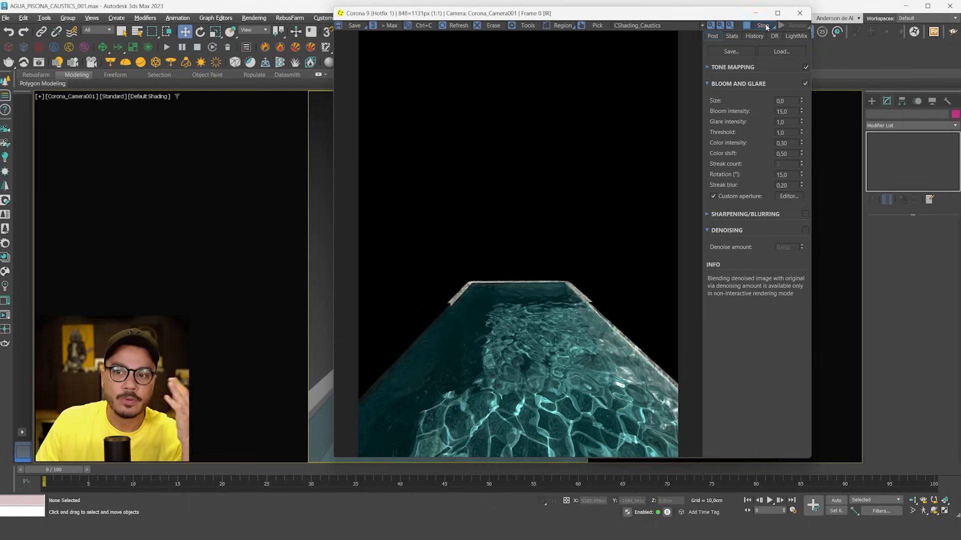
{"action": "left_click", "coordinate": [678, 26]}
{"action": "left_click", "coordinate": [631, 35]}
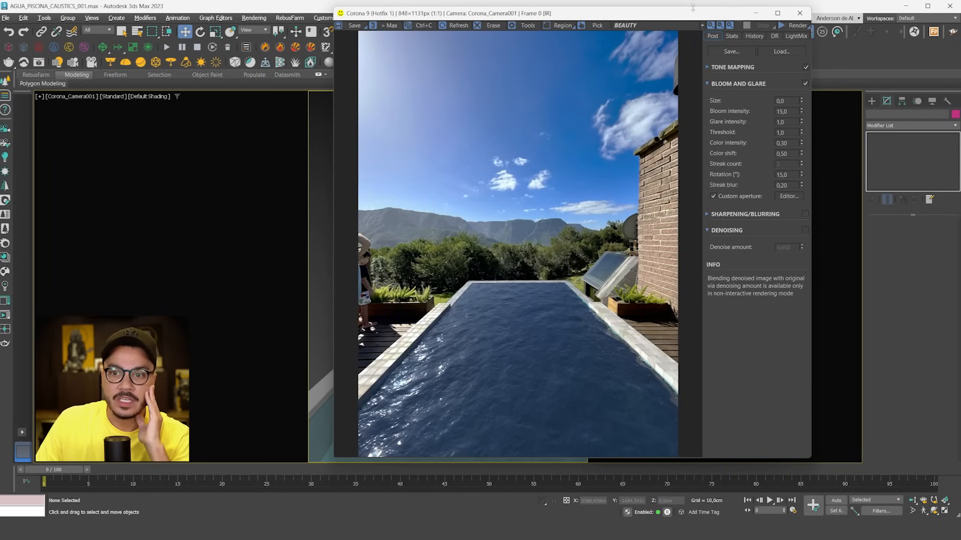
Review the CShading_Caustics render element again and turn off Only in caustics element in the Caustics Solver
{"action": "left_click_drag", "start_coordinate": [689, 13], "coordinate": [491, 15]}
{"action": "left_click_drag", "start_coordinate": [619, 40], "coordinate": [732, 41]}
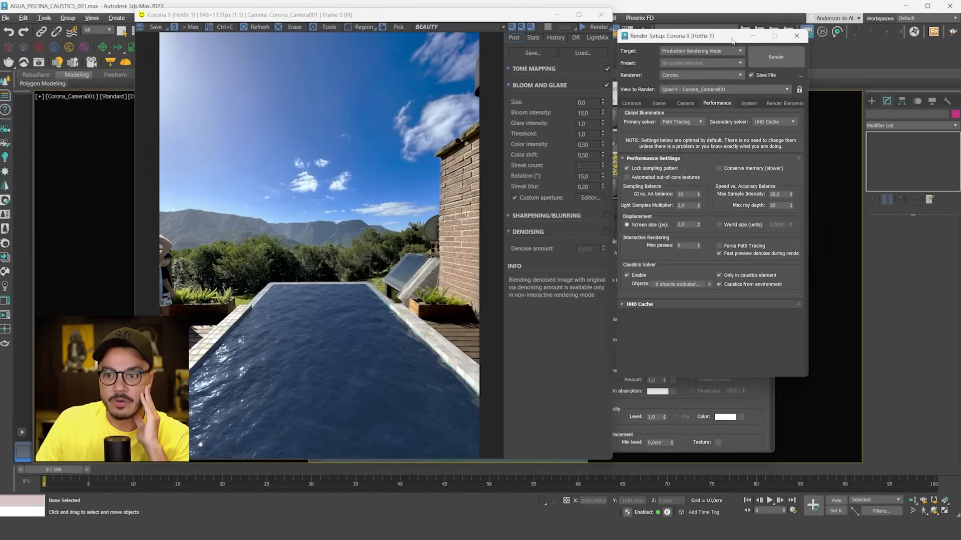
{"action": "left_click", "coordinate": [775, 104]}
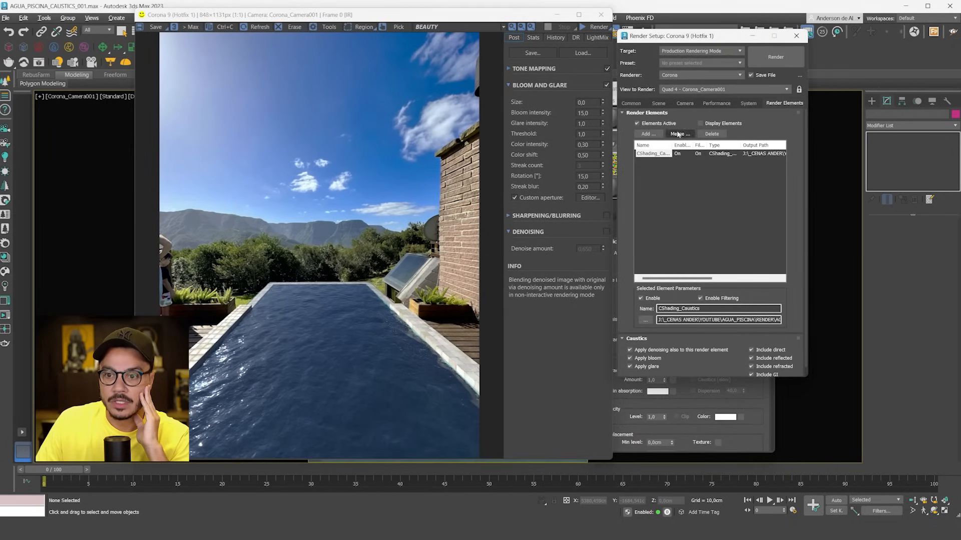
{"action": "left_click", "coordinate": [749, 447]}
{"action": "left_click_drag", "start_coordinate": [681, 90], "coordinate": [960, 90]}
{"action": "left_click", "coordinate": [705, 104]}
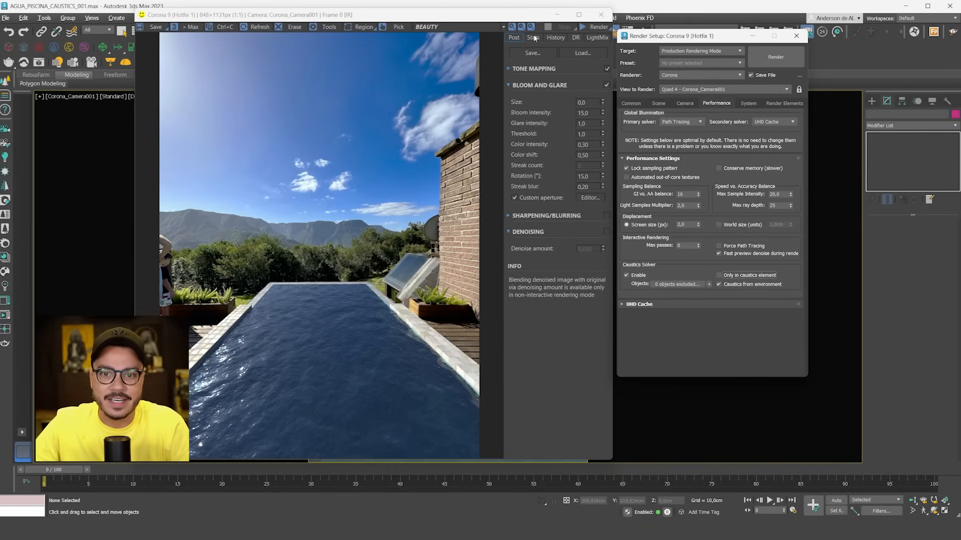
Turn off Hide Frozen Objects to show the side walls, and bring back the render window
{"action": "left_click", "coordinate": [556, 15]}
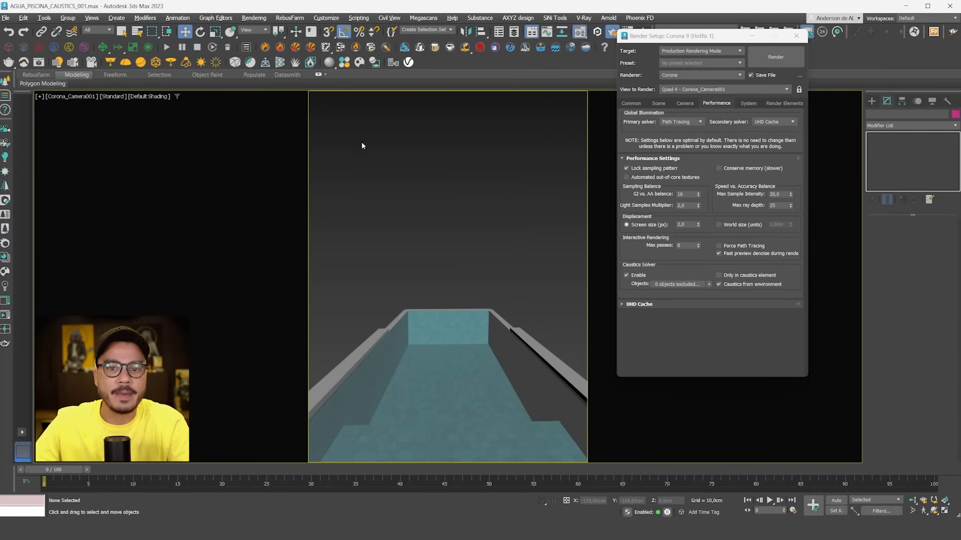
{"action": "left_click", "coordinate": [932, 101]}
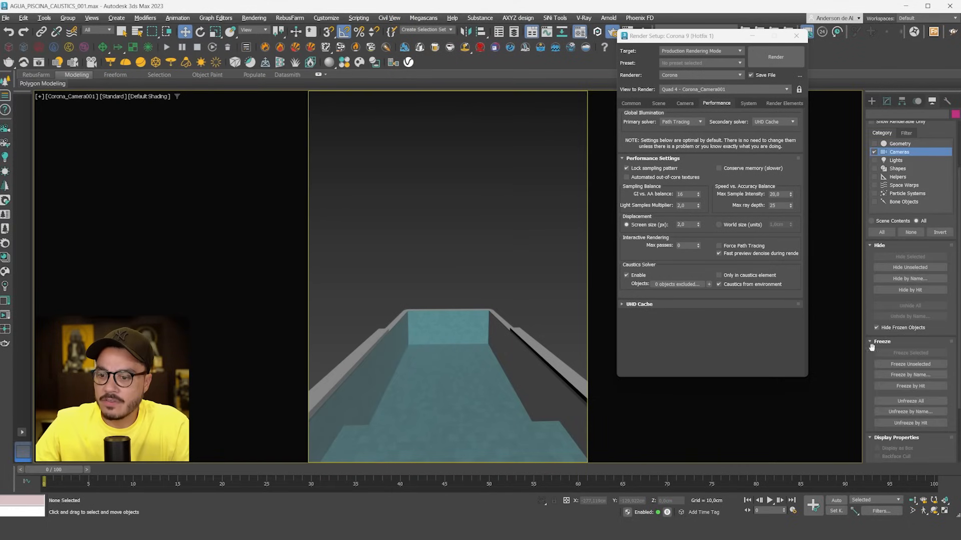
{"action": "left_click", "coordinate": [876, 327]}
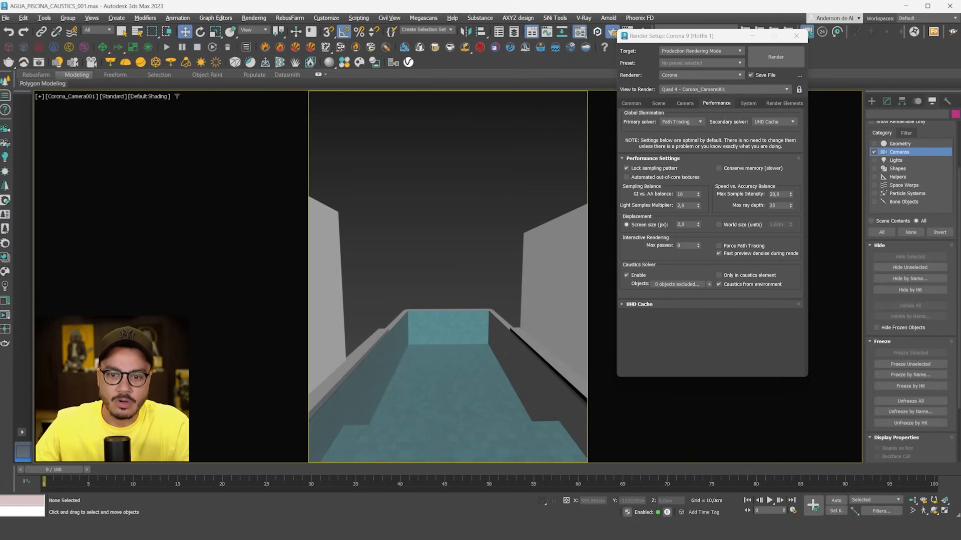
{"action": "left_click_drag", "start_coordinate": [0, 54], "coordinate": [455, 33]}
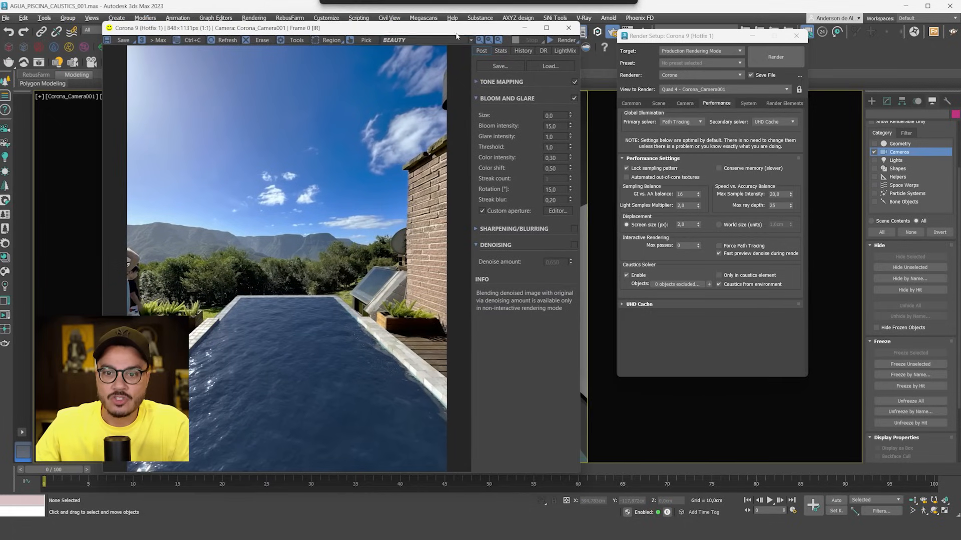
Start the interactive render and examine the caustics reflected on the side walls and in the pool
{"action": "left_click", "coordinate": [553, 40]}
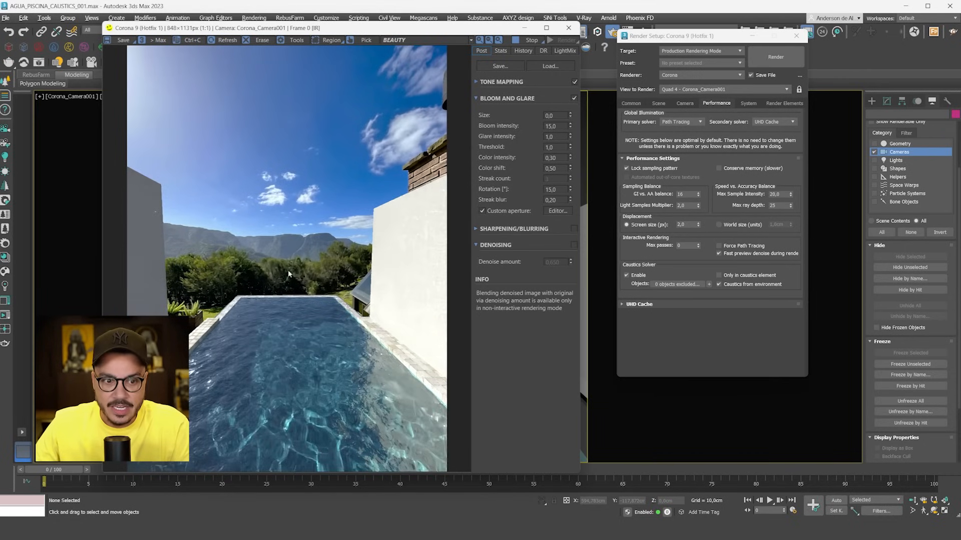
{"action": "scroll", "coordinate": [232, 240], "scroll_direction": "up", "scroll_amount": 2}
{"action": "scroll", "coordinate": [189, 374], "scroll_direction": "down", "scroll_amount": 2}
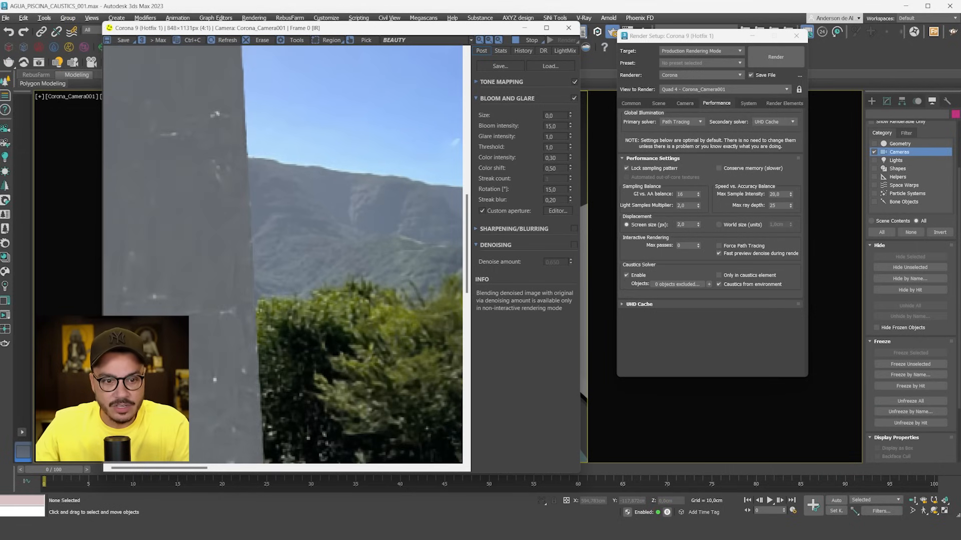
{"action": "left_click_drag", "start_coordinate": [189, 361], "coordinate": [198, 282]}
{"action": "scroll", "coordinate": [177, 289], "scroll_direction": "down", "scroll_amount": 3}
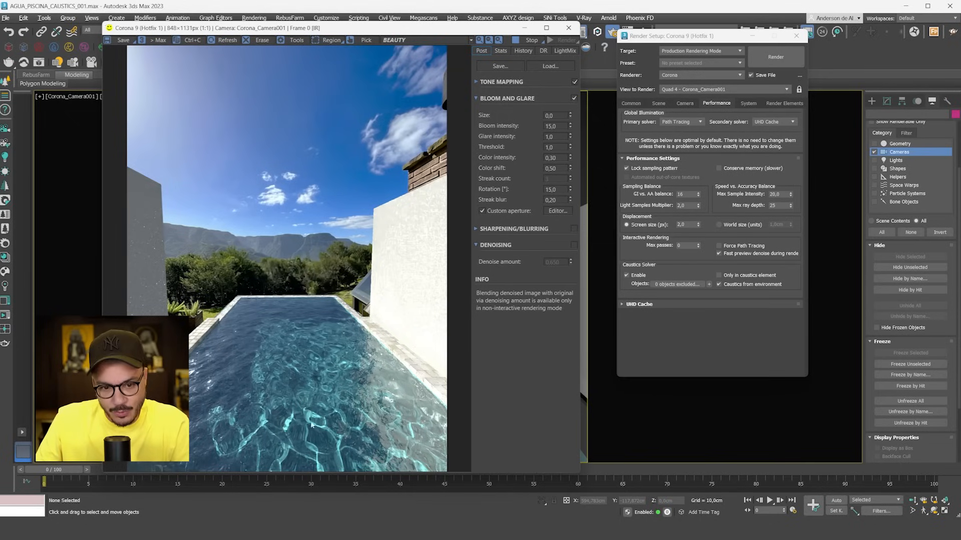
Inspect the caustics on both side walls up close in the render, stop the render, and minimize the render window
{"action": "scroll", "coordinate": [170, 340], "scroll_direction": "up", "scroll_amount": 1}
{"action": "middle_click_drag", "start_coordinate": [171, 340], "coordinate": [169, 289]}
{"action": "scroll", "coordinate": [168, 291], "scroll_direction": "down", "scroll_amount": 1}
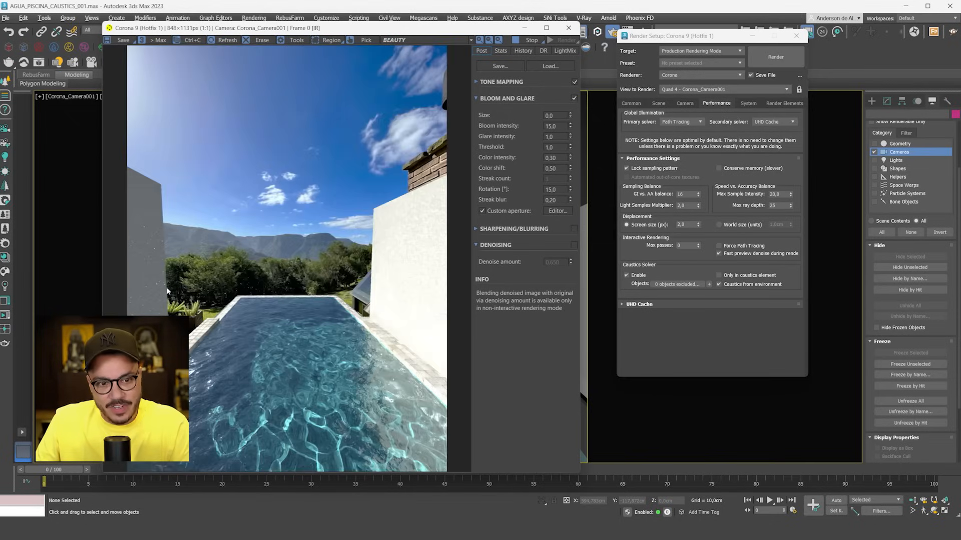
{"action": "scroll", "coordinate": [438, 240], "scroll_direction": "up", "scroll_amount": 1}
{"action": "middle_click_drag", "start_coordinate": [381, 193], "coordinate": [381, 166]}
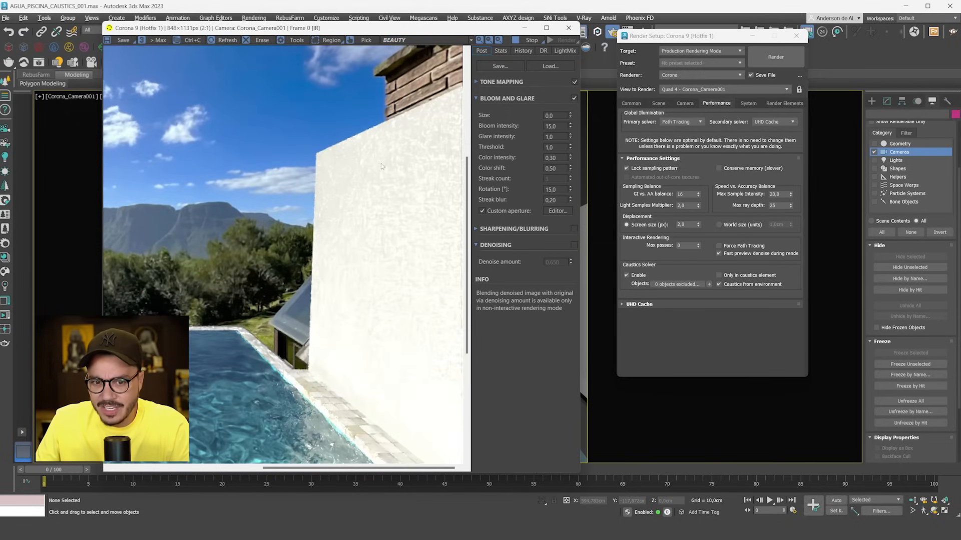
{"action": "middle_click_drag", "start_coordinate": [426, 386], "coordinate": [320, 350]}
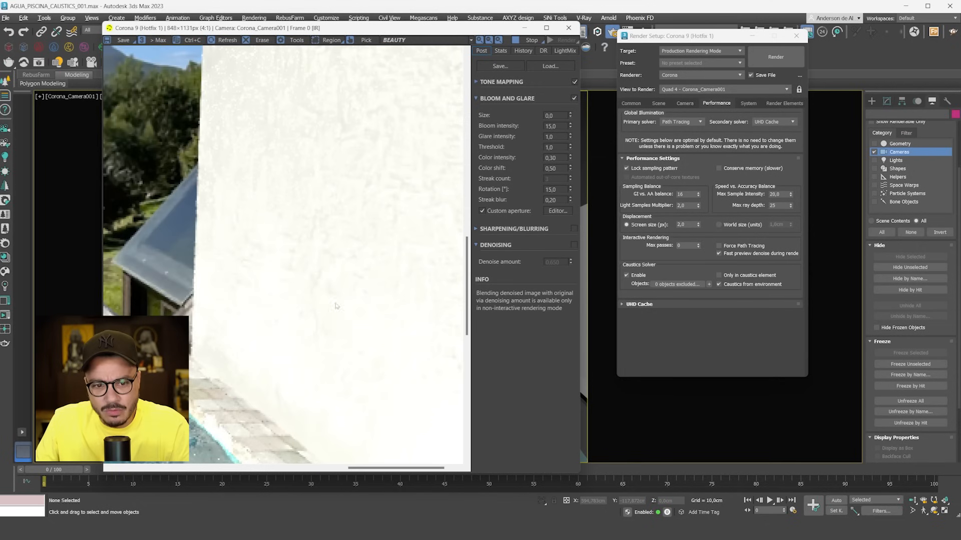
{"action": "scroll", "coordinate": [395, 317], "scroll_direction": "down", "scroll_amount": 1}
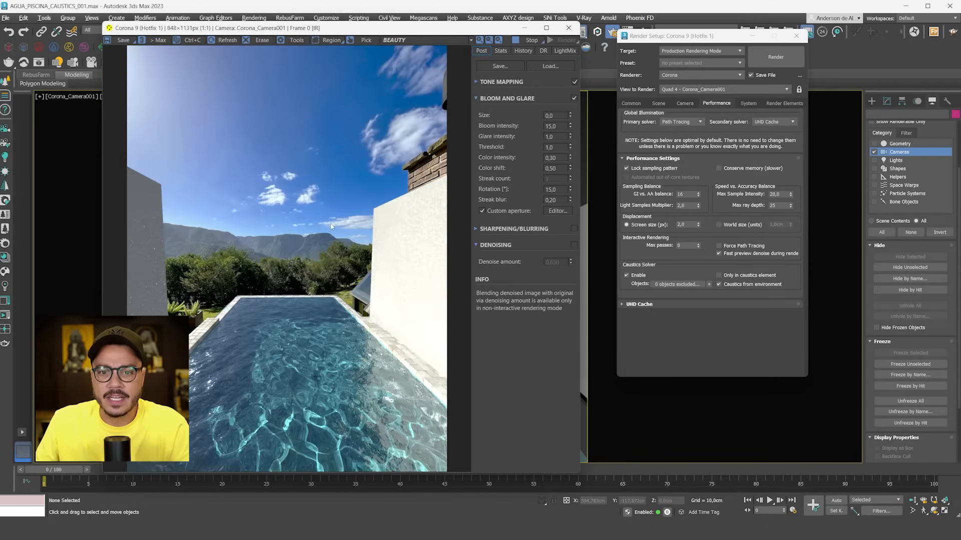
{"action": "left_click", "coordinate": [530, 40]}
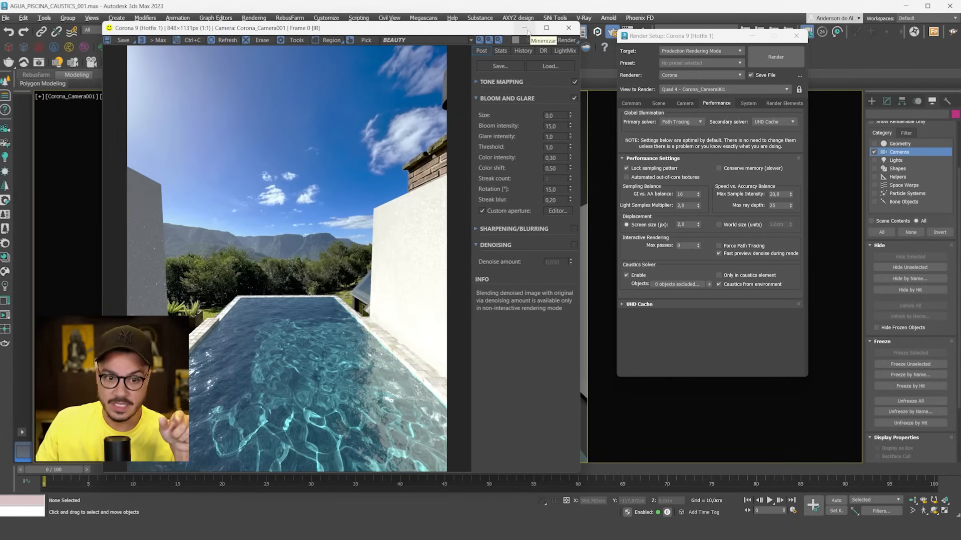
{"action": "left_click", "coordinate": [525, 28]}
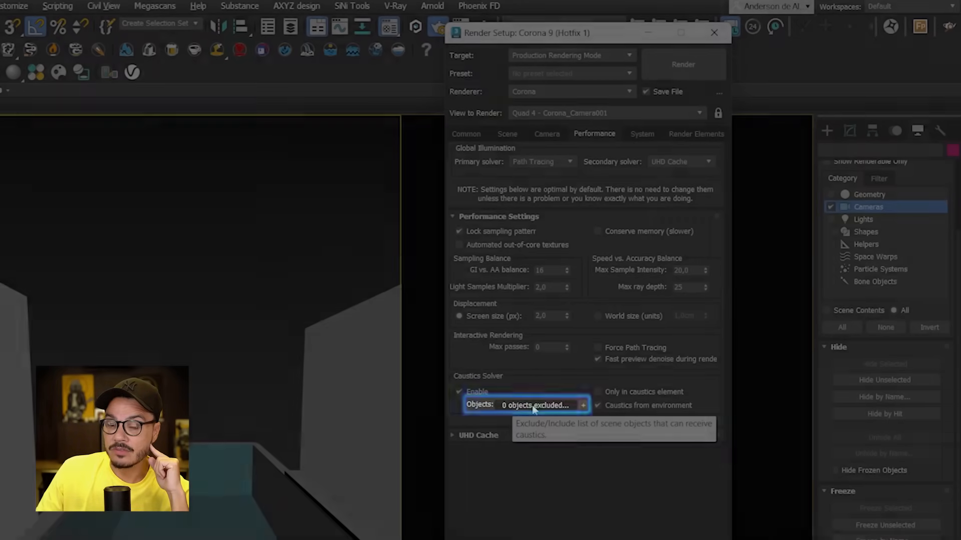
Set the Caustics Solver's object list to Include and add only PISCINA as the object that receives caustics
{"action": "left_click", "coordinate": [535, 407]}
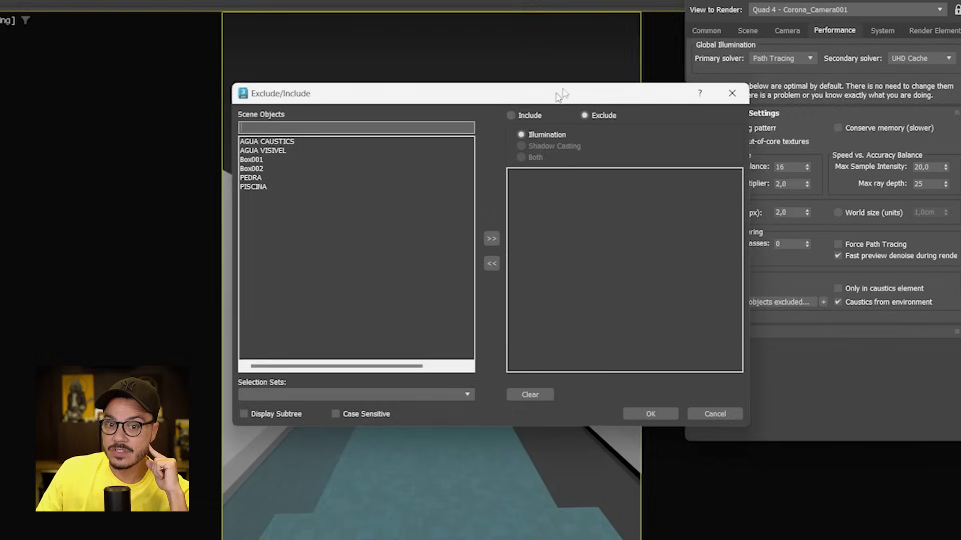
{"action": "left_click_drag", "start_coordinate": [559, 95], "coordinate": [623, 52]}
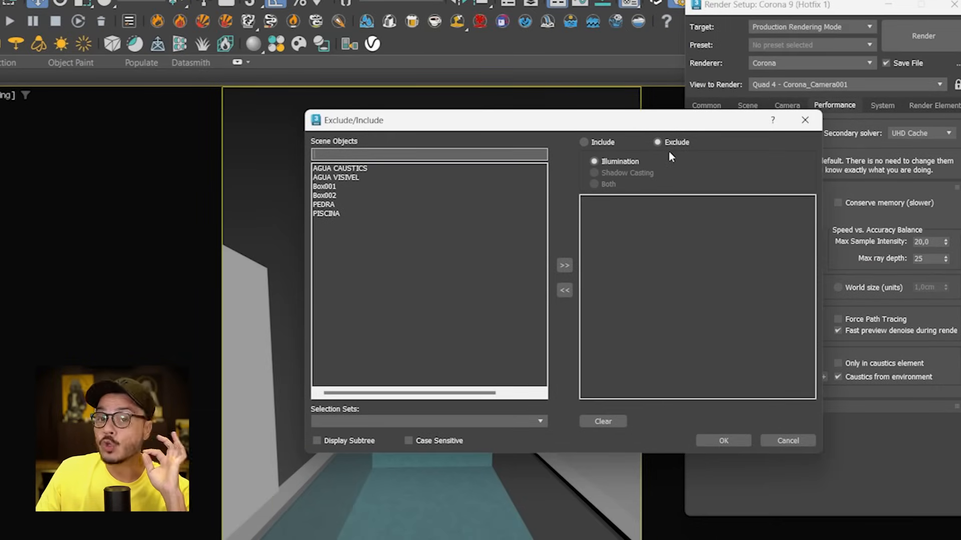
{"action": "left_click", "coordinate": [605, 143]}
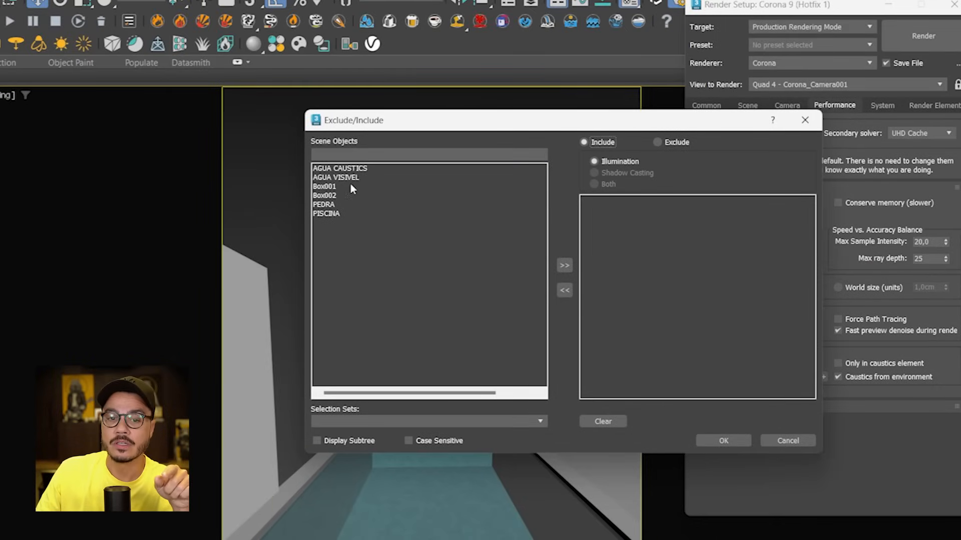
{"action": "left_click", "coordinate": [334, 214]}
{"action": "left_click", "coordinate": [565, 266]}
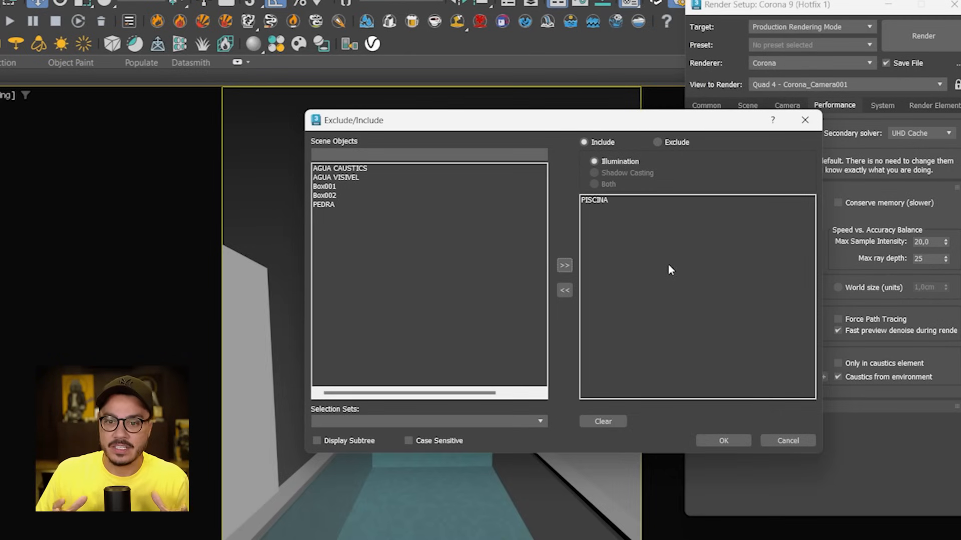
{"action": "left_click", "coordinate": [723, 440]}
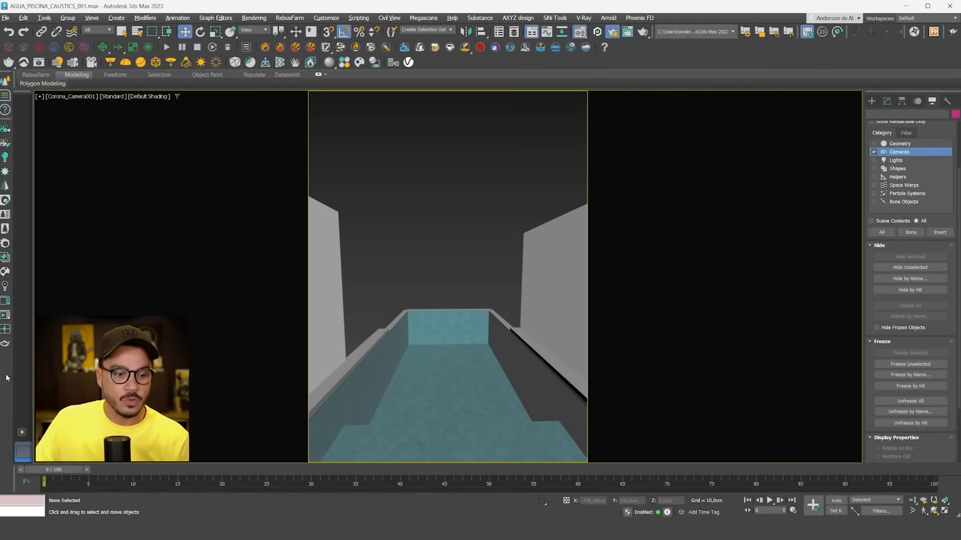
Bring back the render window, restart the interactive render, and examine the caustics in the pool and the side walls
{"action": "left_click_drag", "start_coordinate": [1, 235], "coordinate": [690, 21]}
{"action": "mouse_move", "coordinate": [751, 33]}
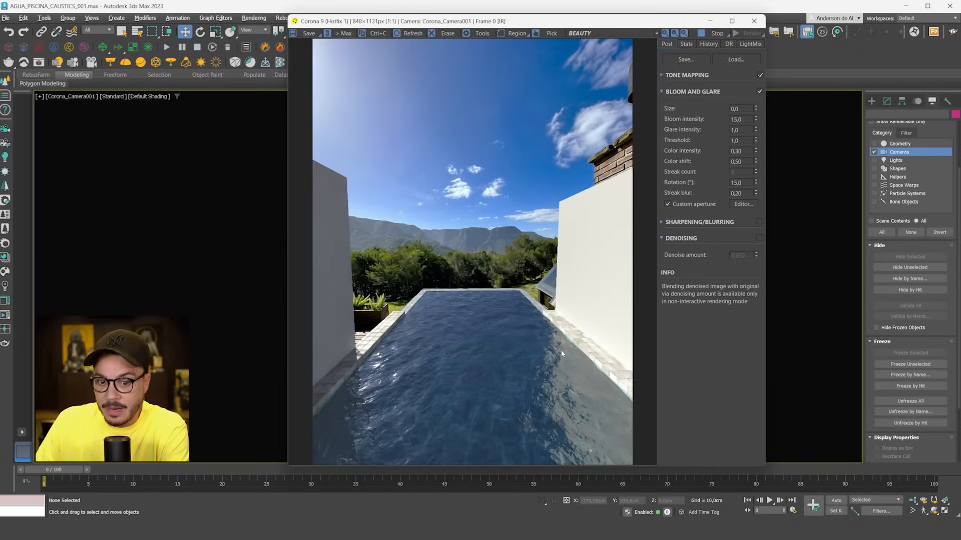
{"action": "scroll", "coordinate": [581, 428], "scroll_direction": "up", "scroll_amount": 1}
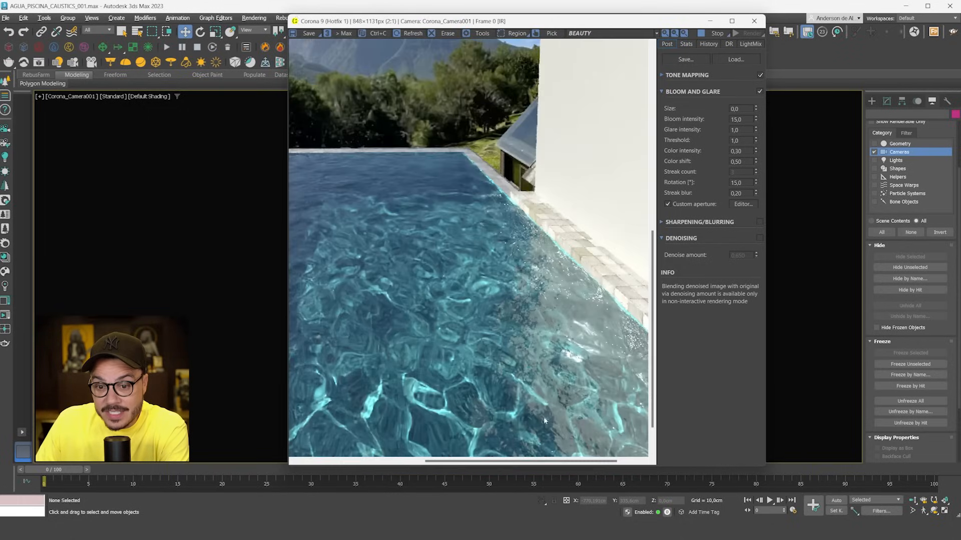
{"action": "scroll", "coordinate": [341, 213], "scroll_direction": "down", "scroll_amount": 1}
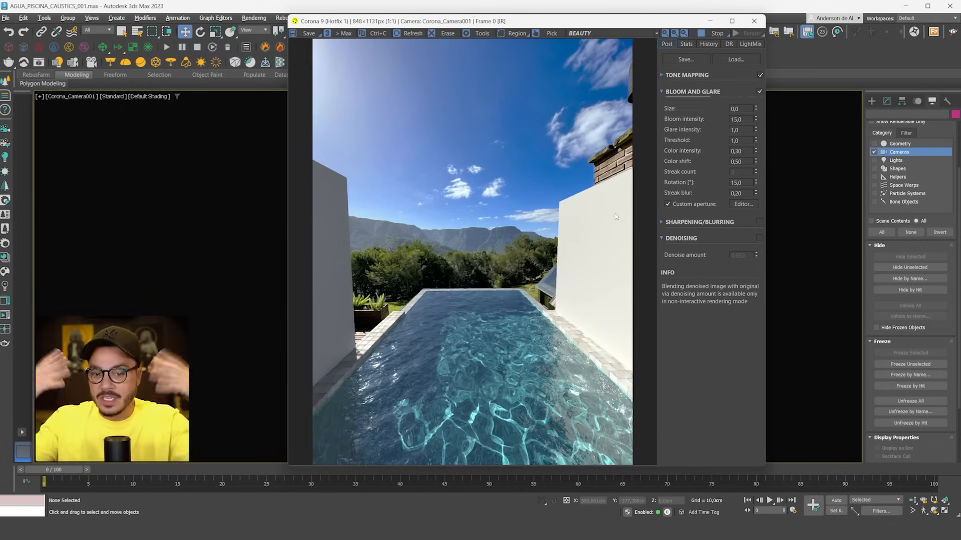
Stop the interactive render, minimize the render window, and turn on Hide Frozen Objects to hide the side walls
{"action": "left_click", "coordinate": [715, 34]}
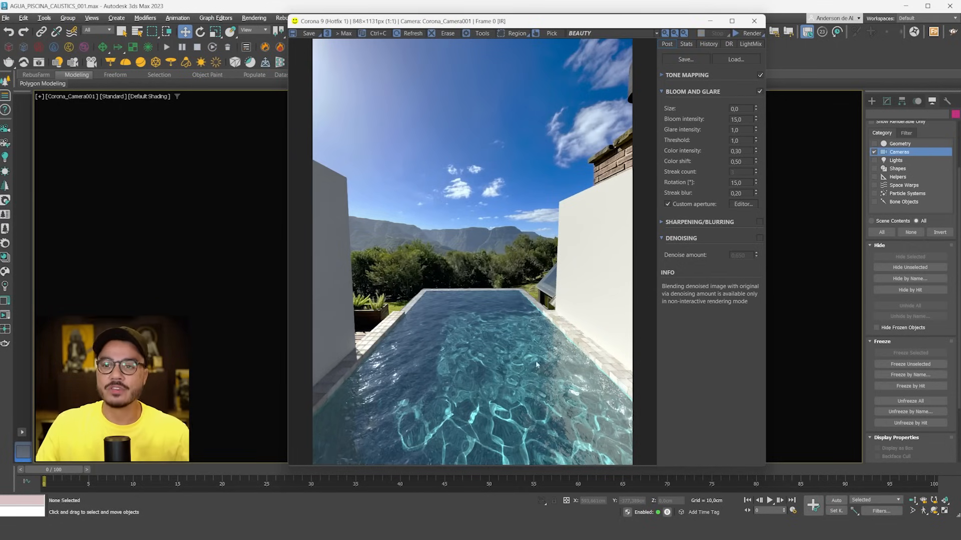
{"action": "left_click", "coordinate": [710, 21]}
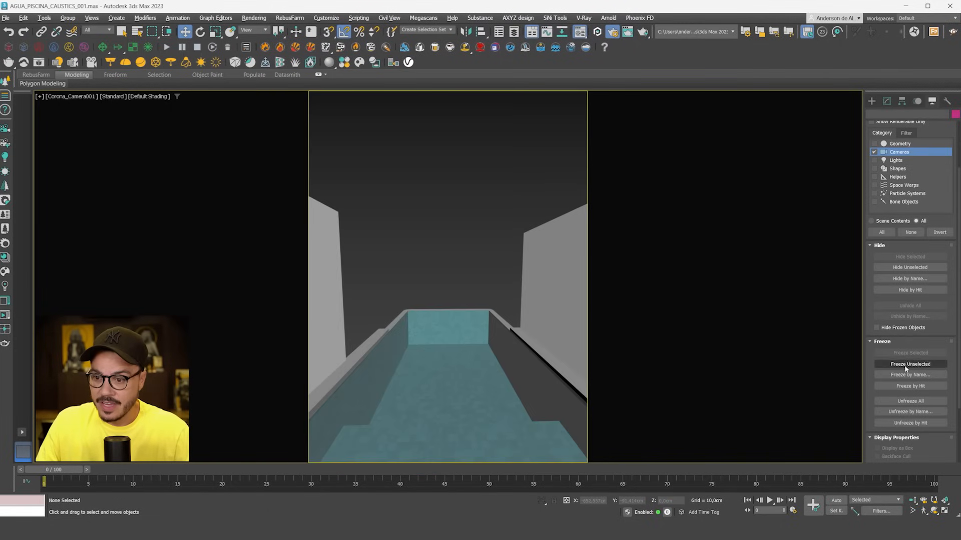
{"action": "left_click", "coordinate": [877, 328]}
{"action": "left_click", "coordinate": [871, 101]}
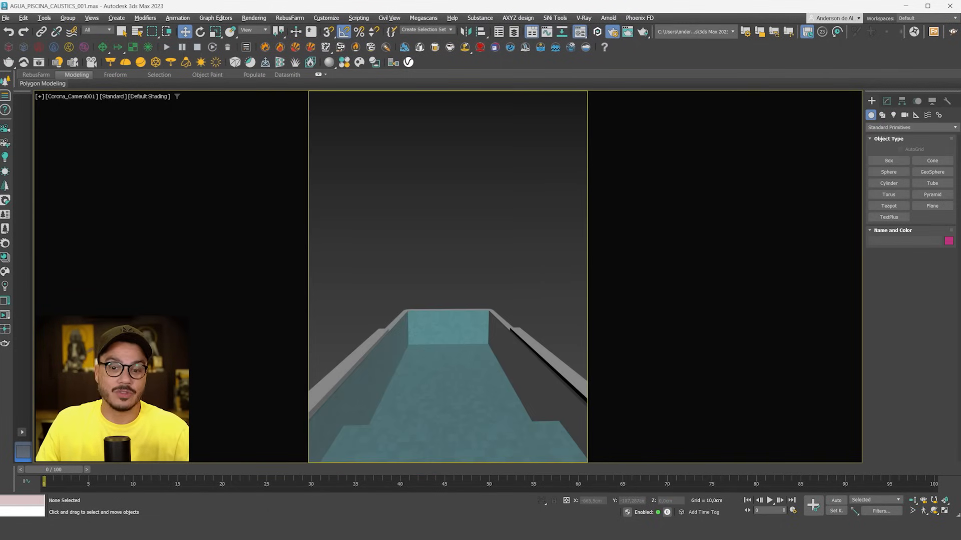
Switch to ImageGlass and view the whole final render AGUA_PISCINA_CAUSTICS_001.png
{"action": "key", "text": "m"}
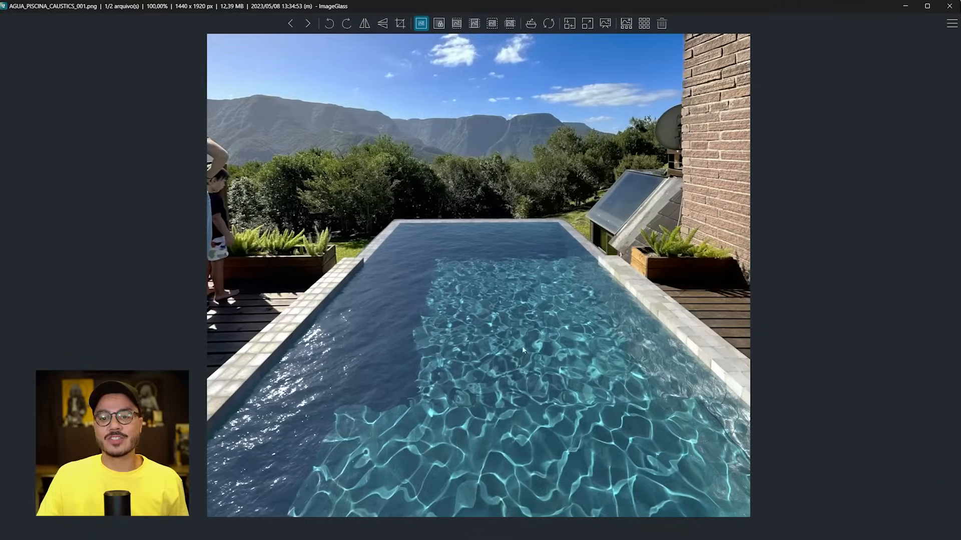
{"action": "double_click", "coordinate": [492, 438]}
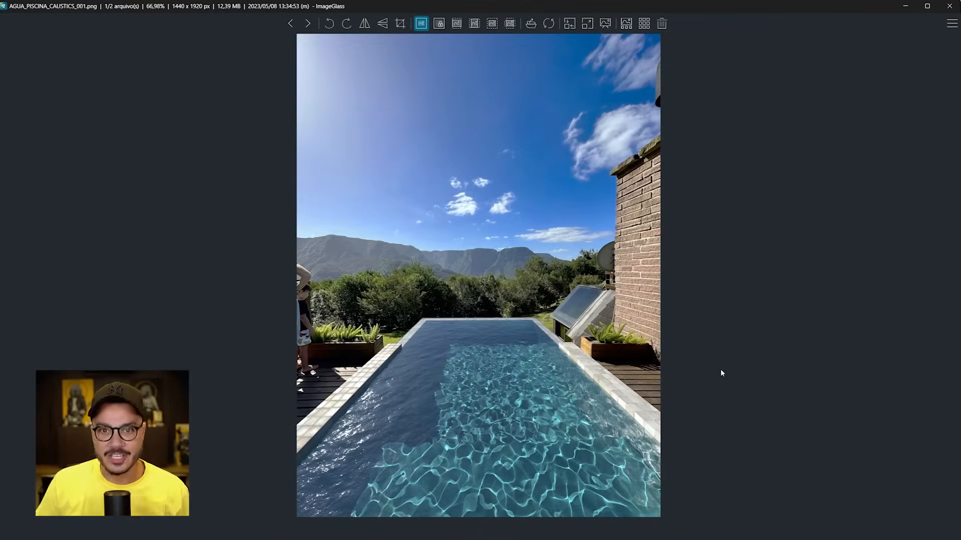